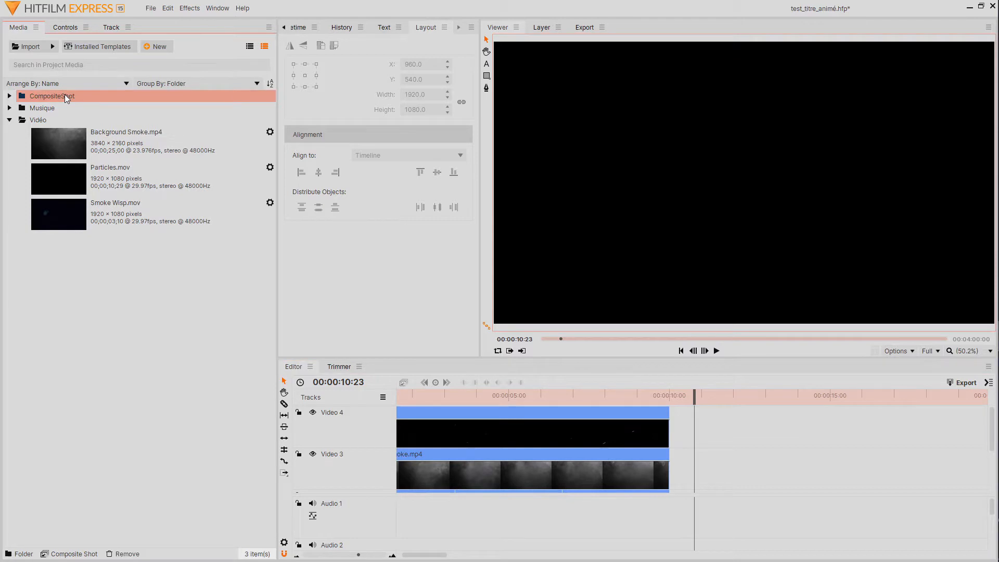
# Step: Create a new composite shot named Texte1 in the CompositeShot folder, using the 1080p Full HD @ 30 fps template
pyautogui.rightClick(65, 96)
pyautogui.moveTo(99, 98)
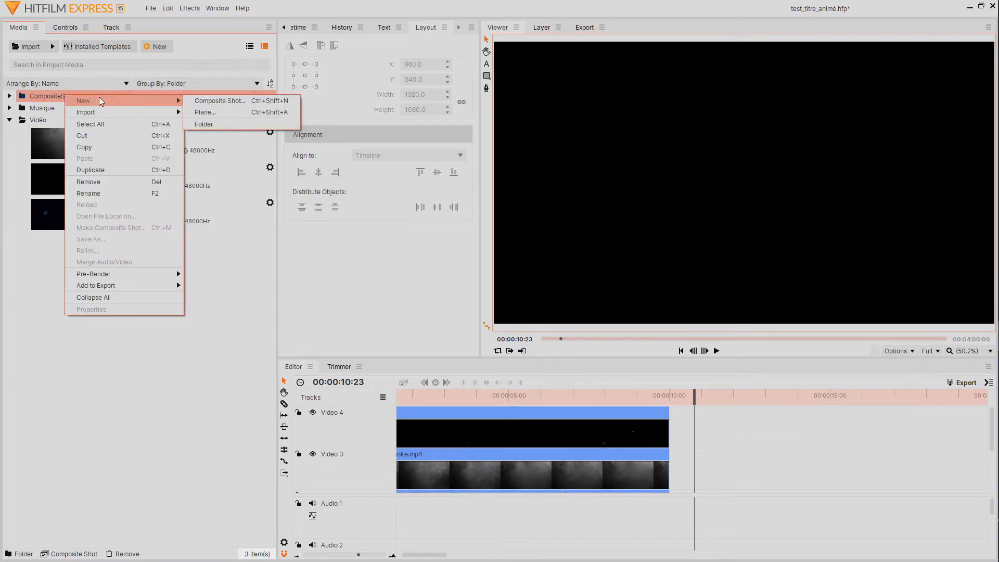
pyautogui.click(219, 101)
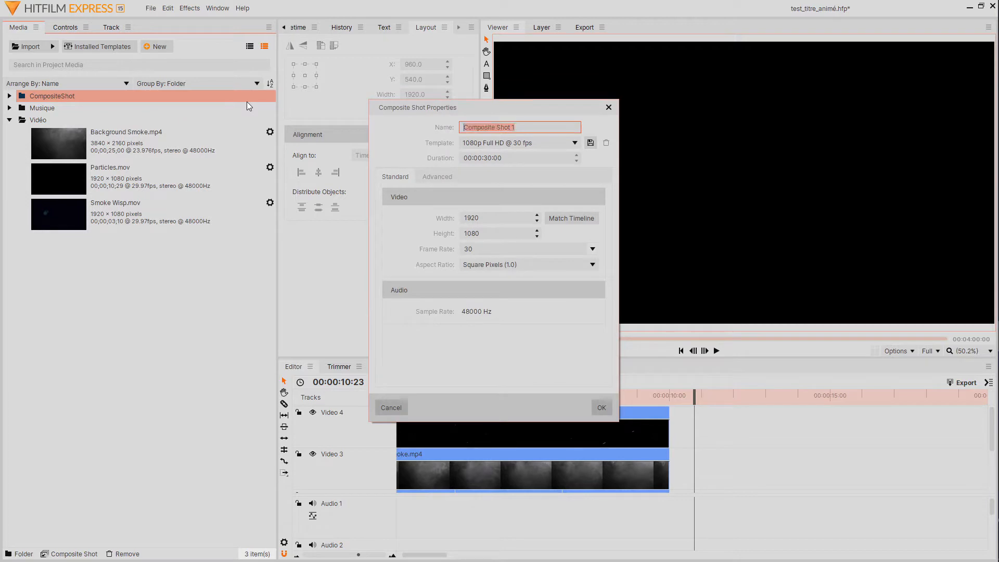
pyautogui.write('TE')
pyautogui.press('Return')
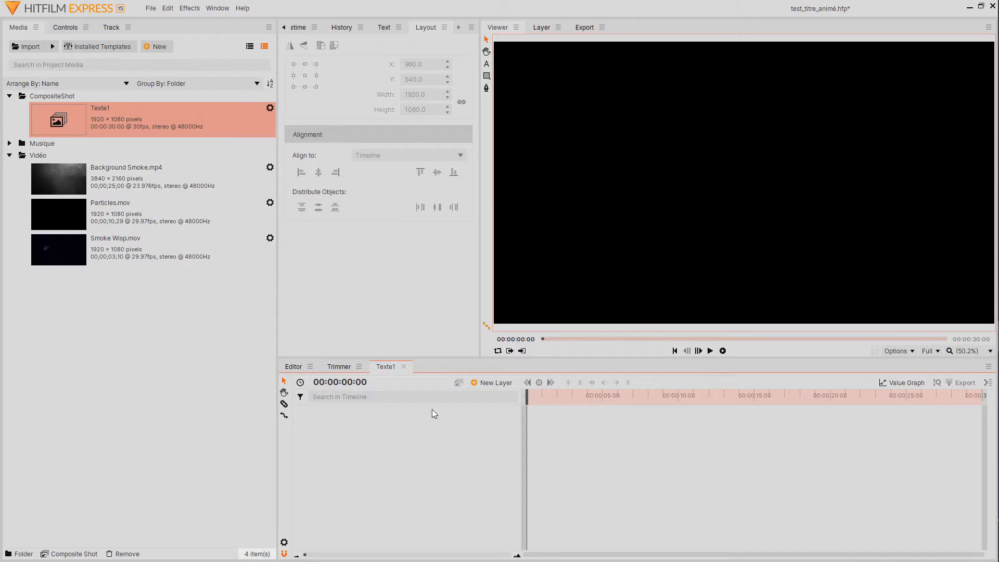
# Step: Add a text layer to the Texte1 composite shot reading "CINEMATIC"
pyautogui.click(491, 382)
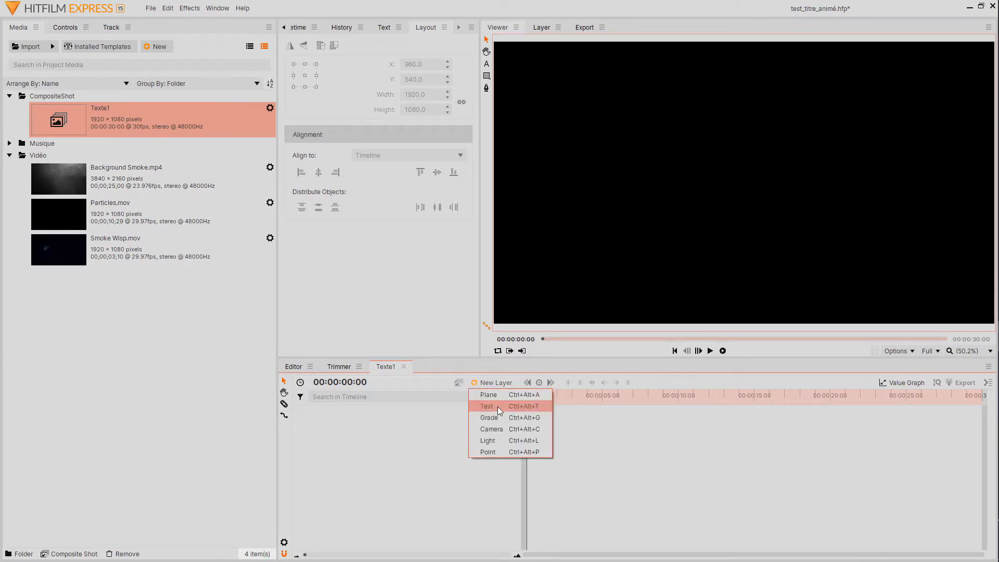
pyautogui.click(498, 407)
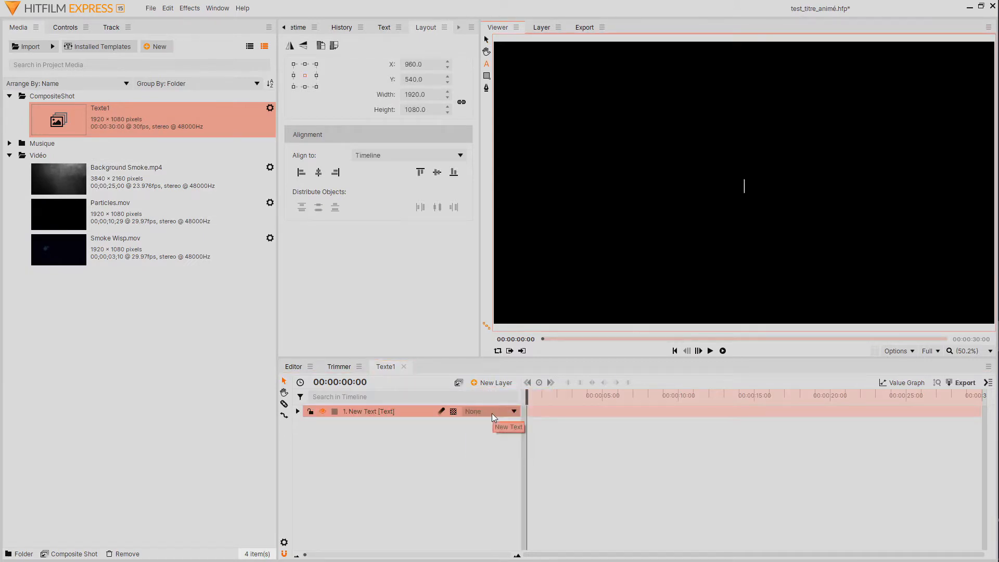
pyautogui.write('CINEMATIC')
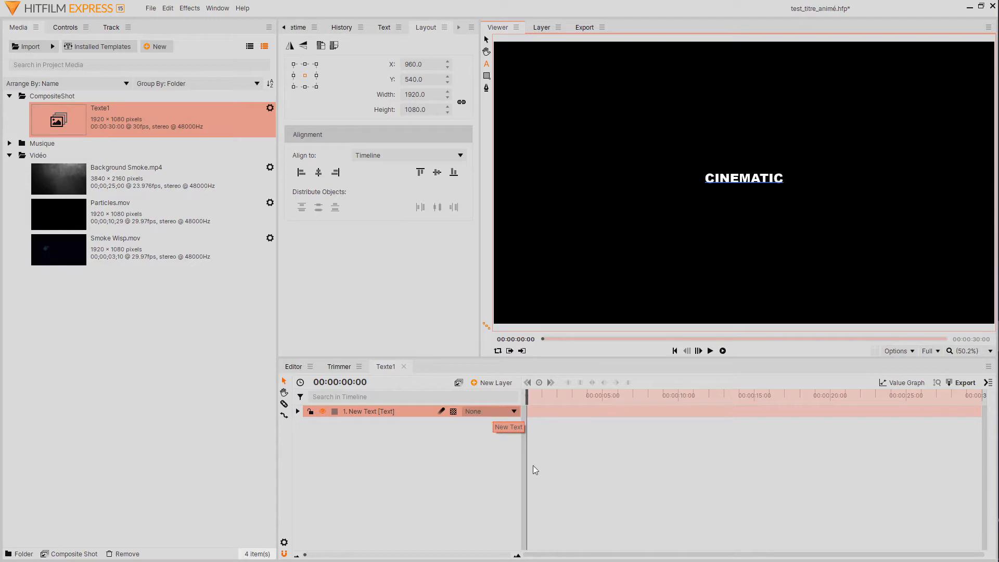
# Step: Set the CINEMATIC text's font to Bell MT and its size to 158
pyautogui.doubleClick(781, 178)
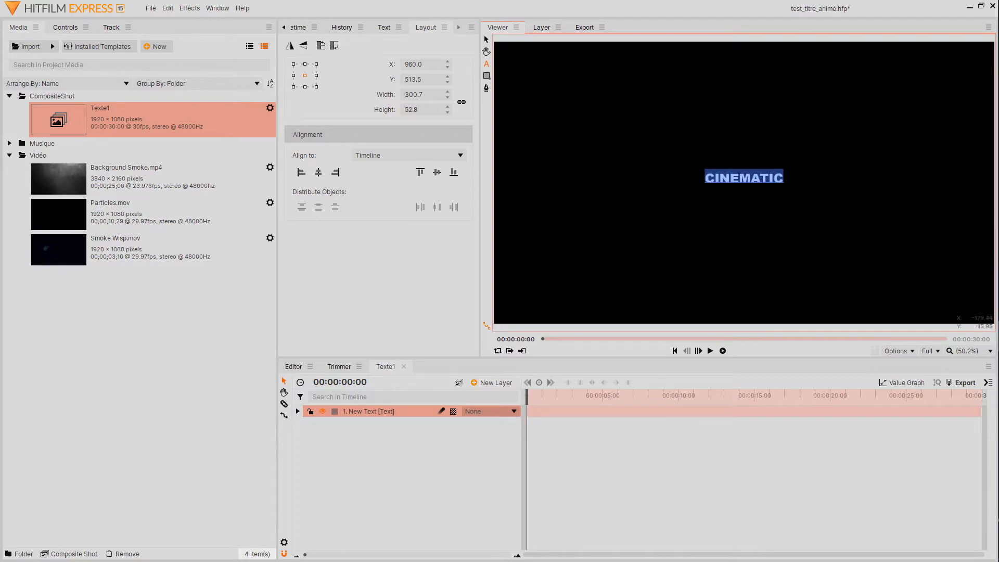
pyautogui.click(388, 29)
pyautogui.click(384, 68)
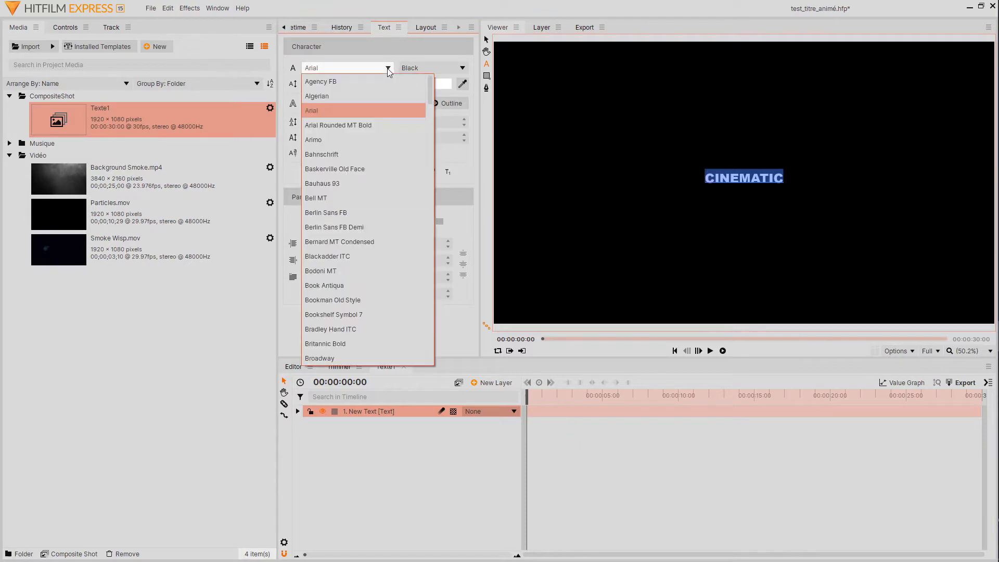
pyautogui.click(319, 199)
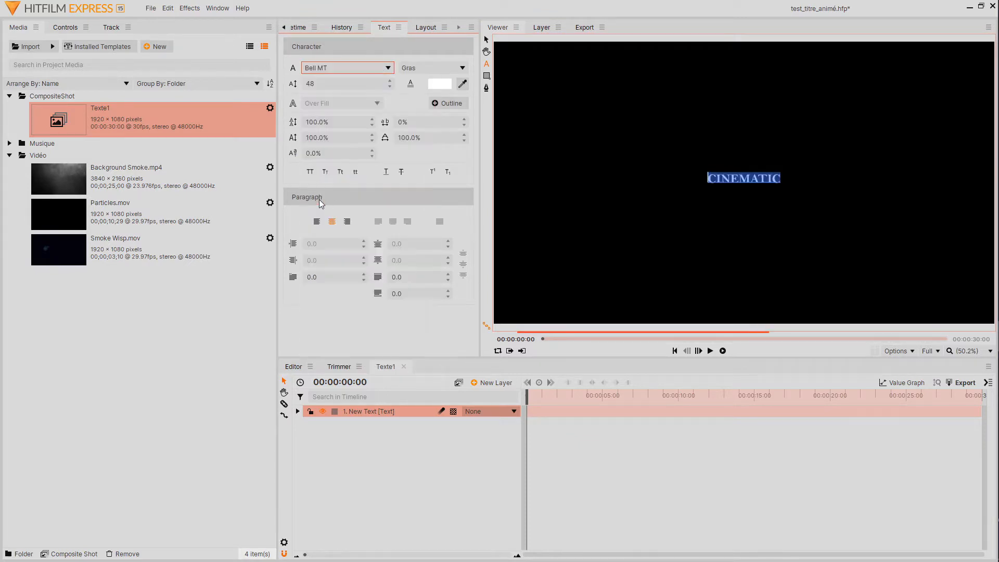
pyautogui.click(330, 83)
pyautogui.scroll(20, 331, 83)
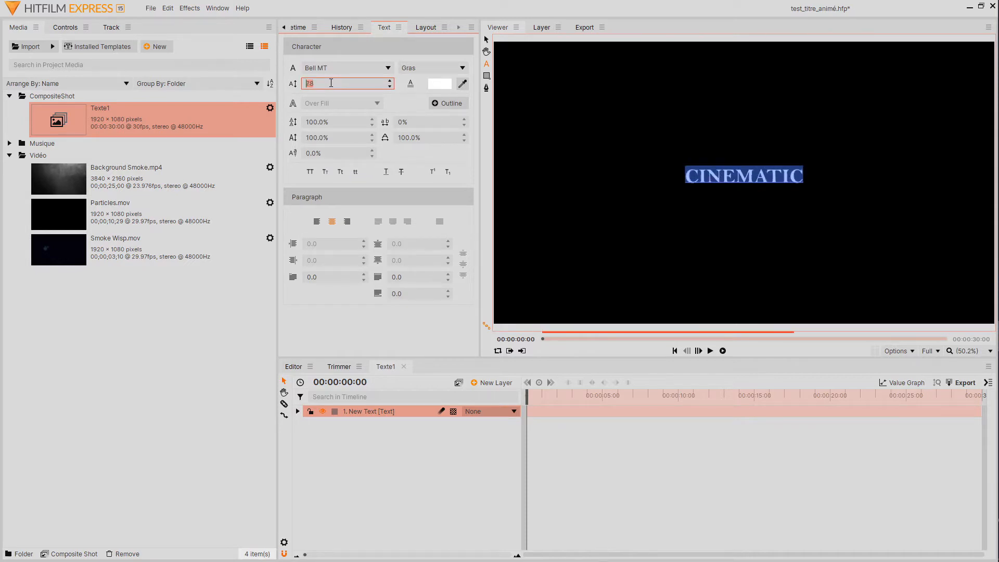
pyautogui.scroll(20, 331, 83)
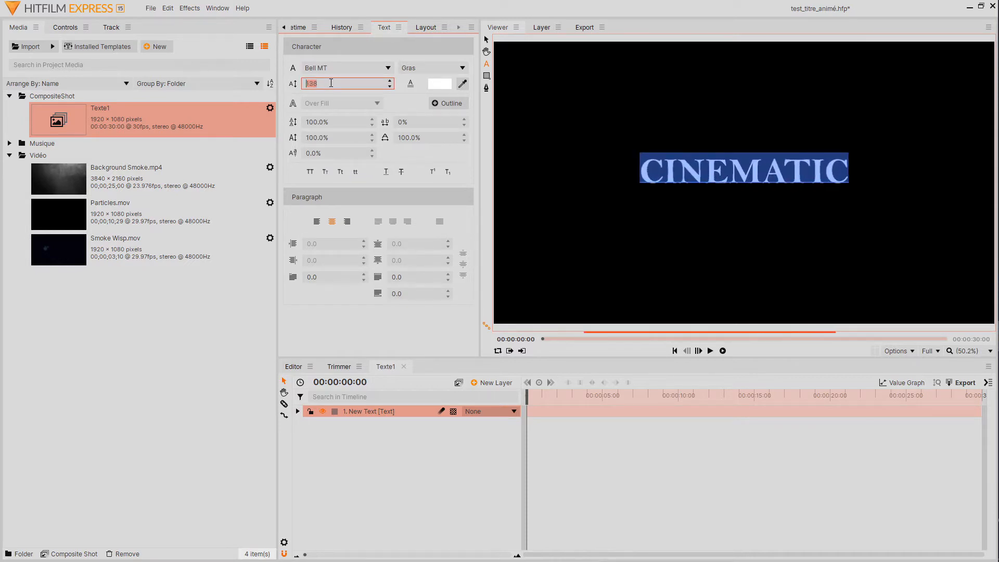
pyautogui.scroll(10, 331, 83)
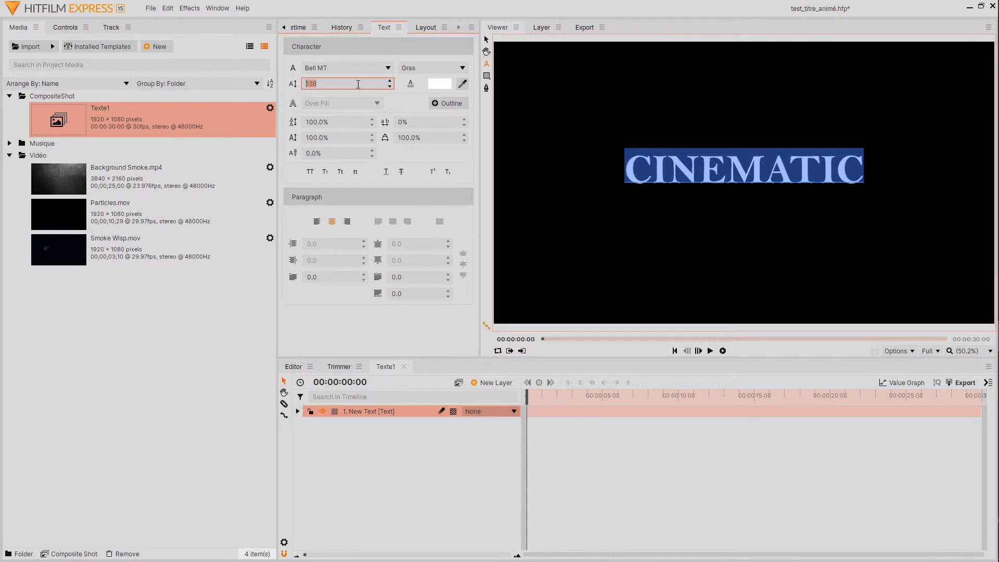
# Step: Add an outline to the CINEMATIC text with a width of 6 and the dark blue colour #00007f
pyautogui.click(457, 103)
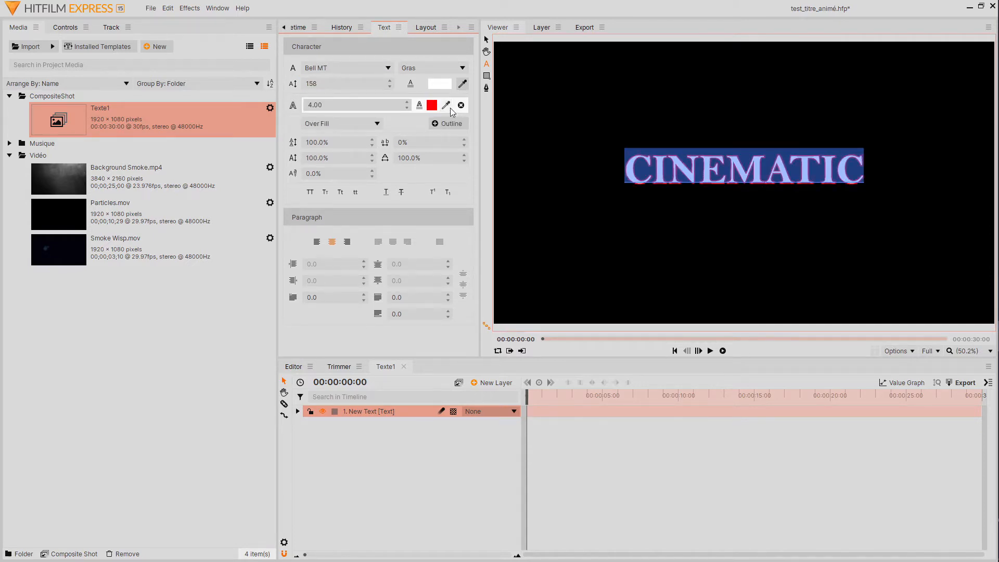
pyautogui.click(331, 103)
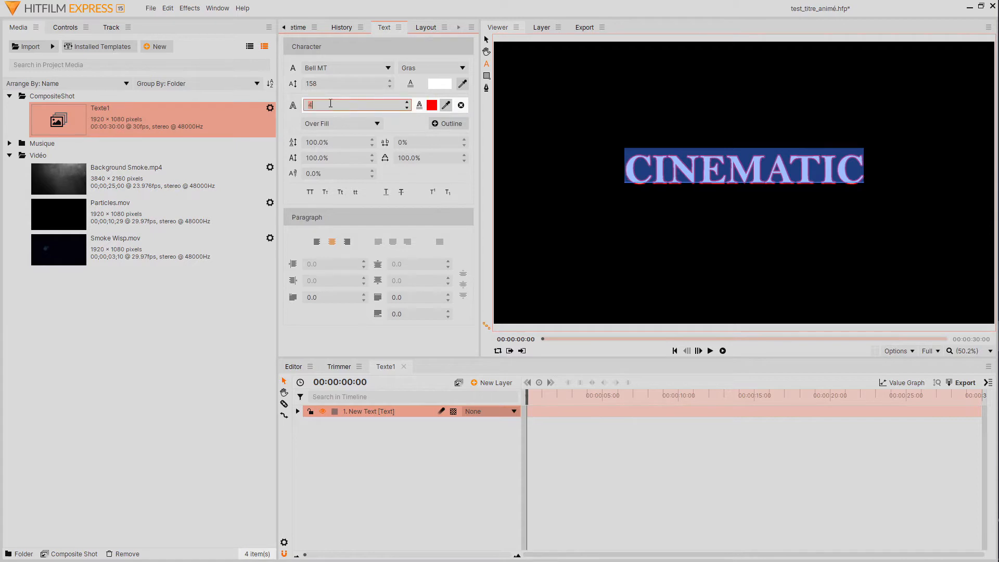
pyautogui.write('6')
pyautogui.press('Return')
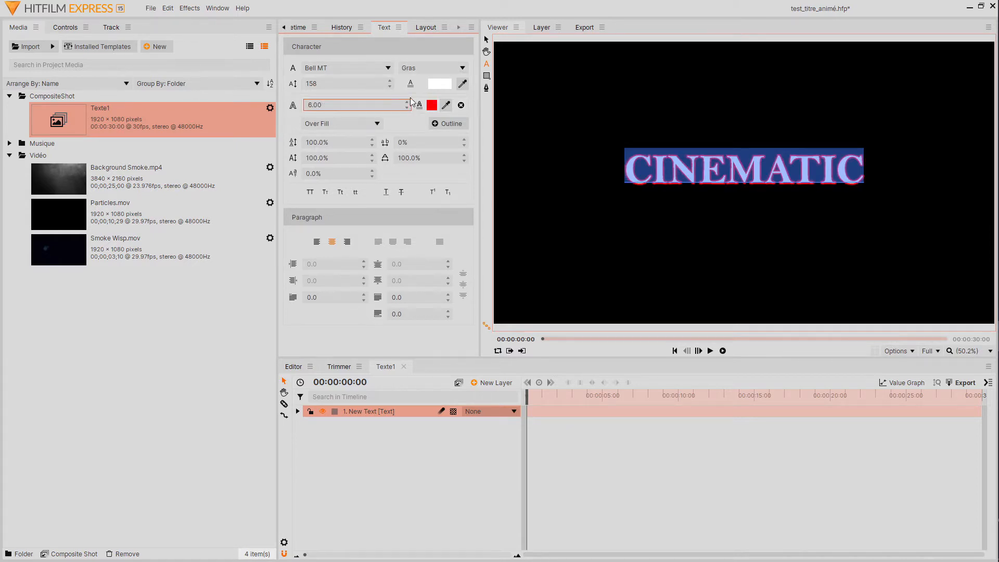
pyautogui.click(432, 105)
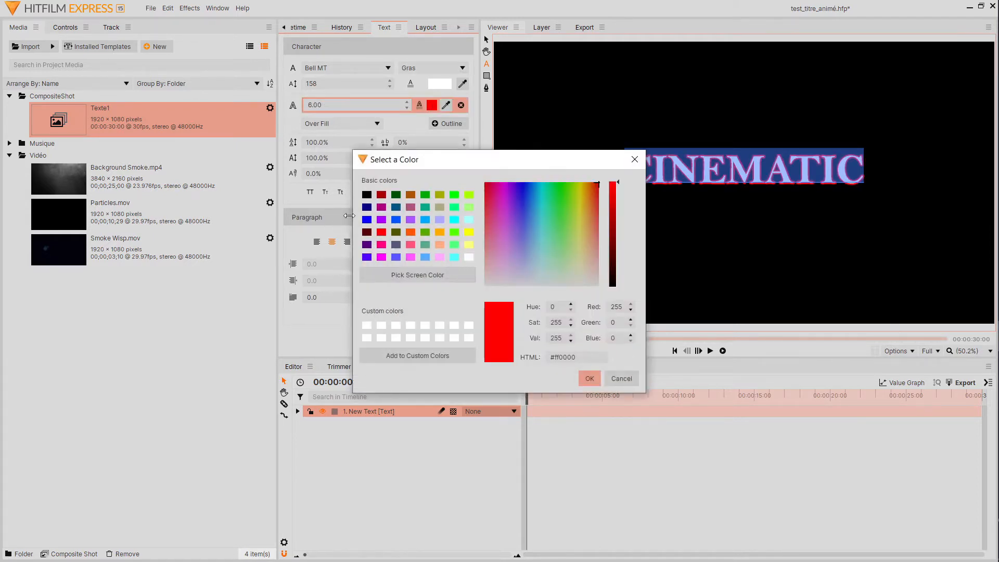
pyautogui.click(367, 207)
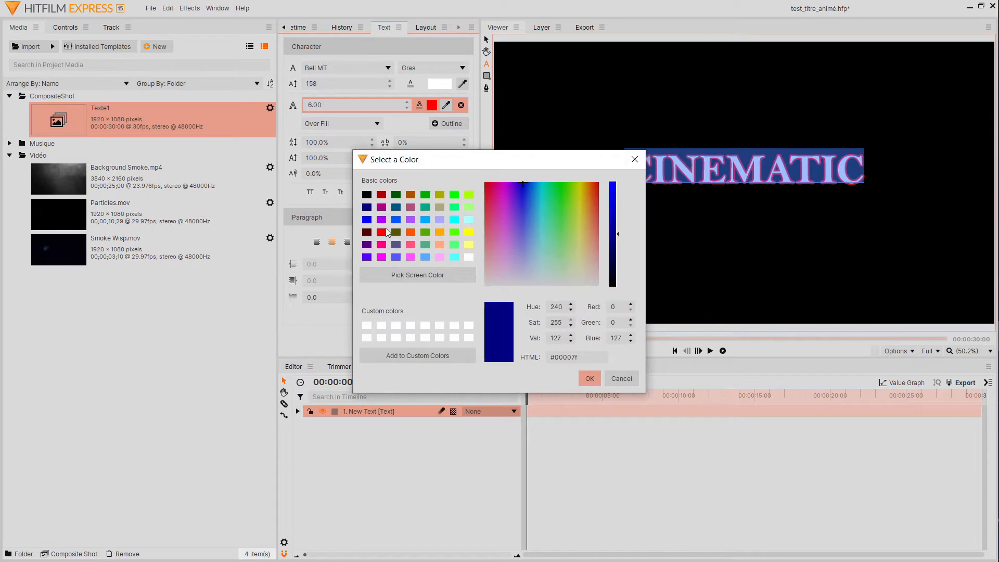
pyautogui.click(589, 377)
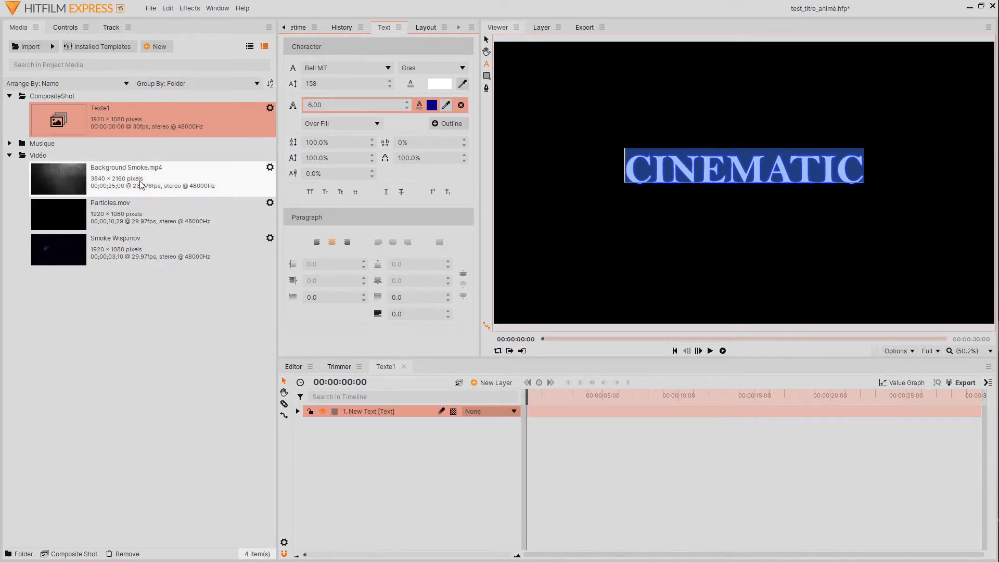
# Step: Add Smoke Wisp.mov as a layer above the text and set its blend mode to Multiply
pyautogui.click(106, 239)
pyautogui.moveTo(105, 239); pyautogui.dragTo(445, 407)
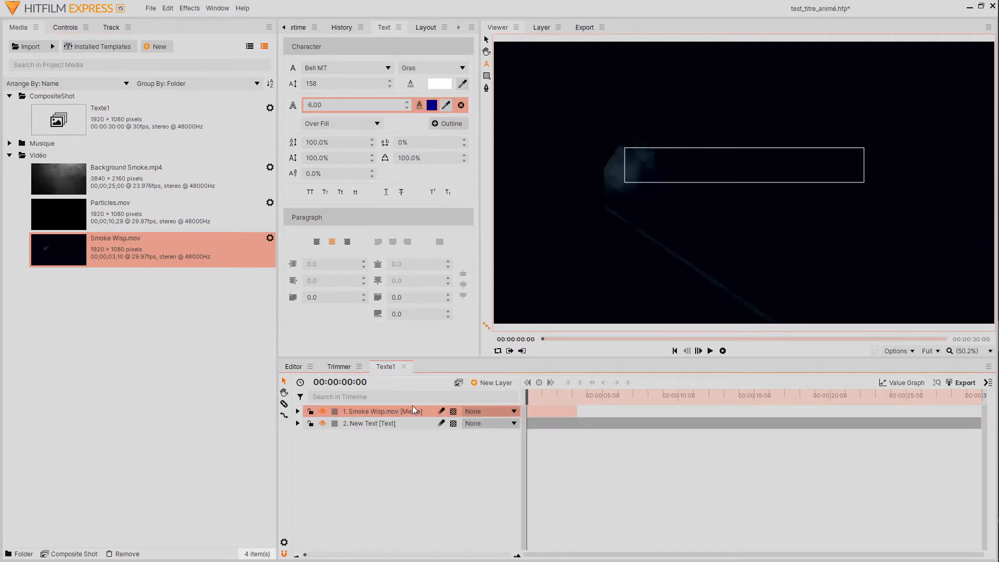
pyautogui.rightClick(420, 413)
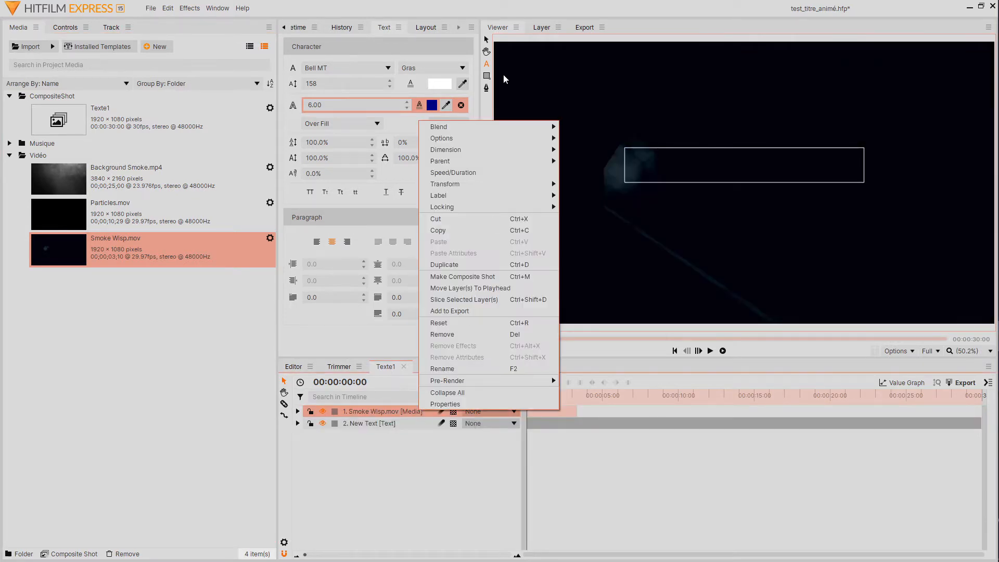
pyautogui.moveTo(499, 129)
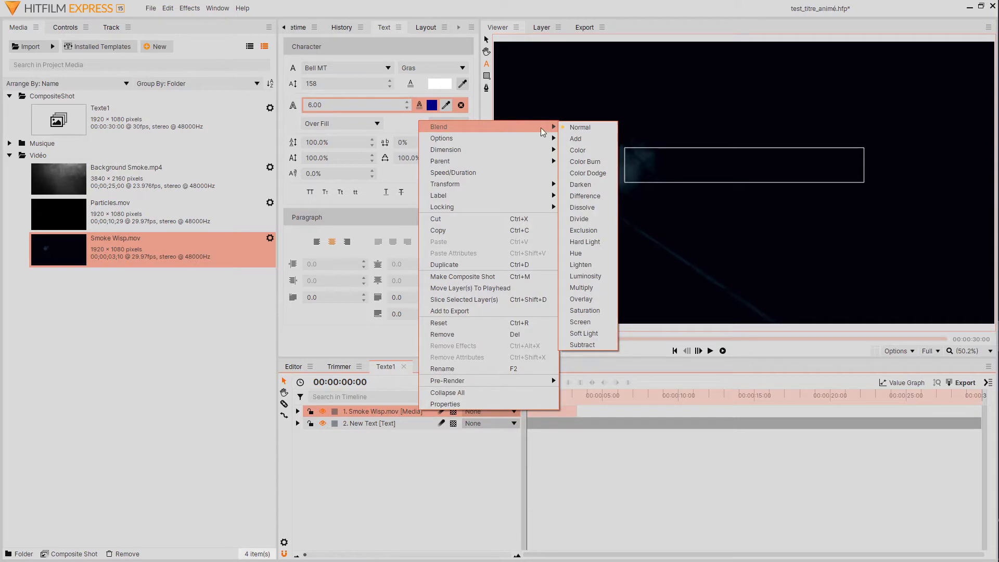
pyautogui.click(595, 289)
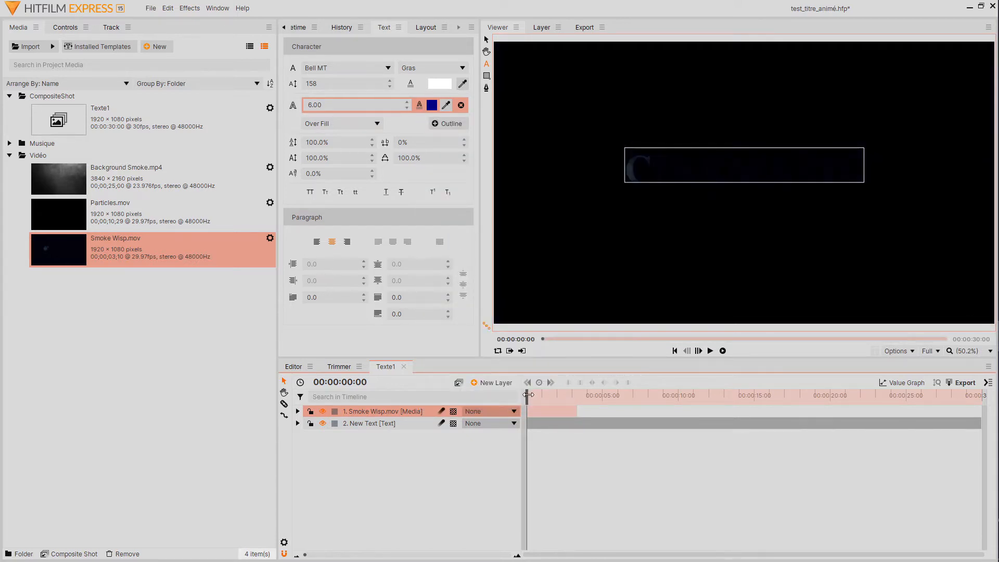
# Step: Slice the text layer where the Smoke Wisp clip ends and delete the remaining part after the cut
pyautogui.moveTo(528, 395)
pyautogui.mouseDown()
pyautogui.moveTo(573, 399)
pyautogui.moveTo(526, 401)
pyautogui.mouseUp()
pyautogui.click(284, 405)
pyautogui.click(582, 424)
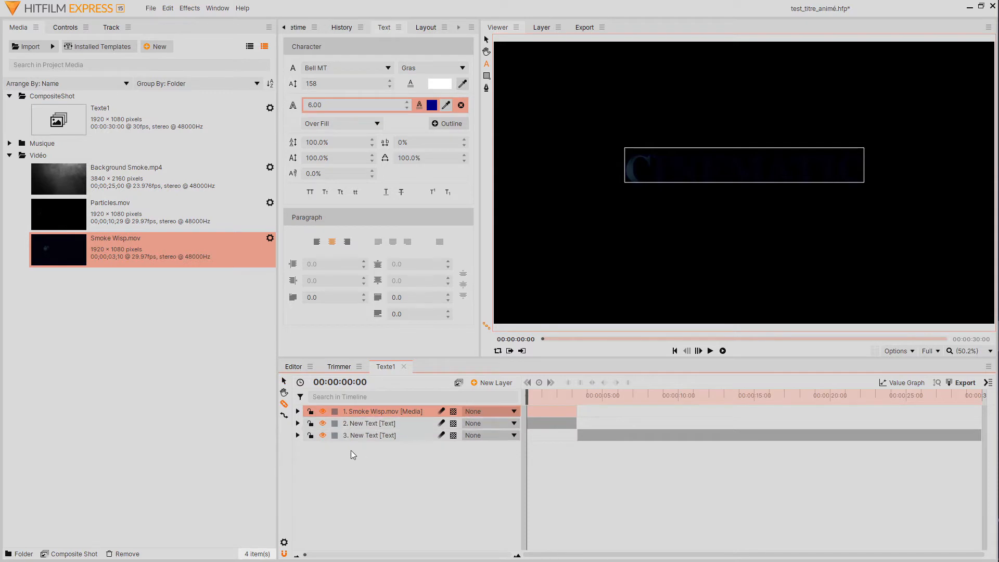
pyautogui.click(386, 438)
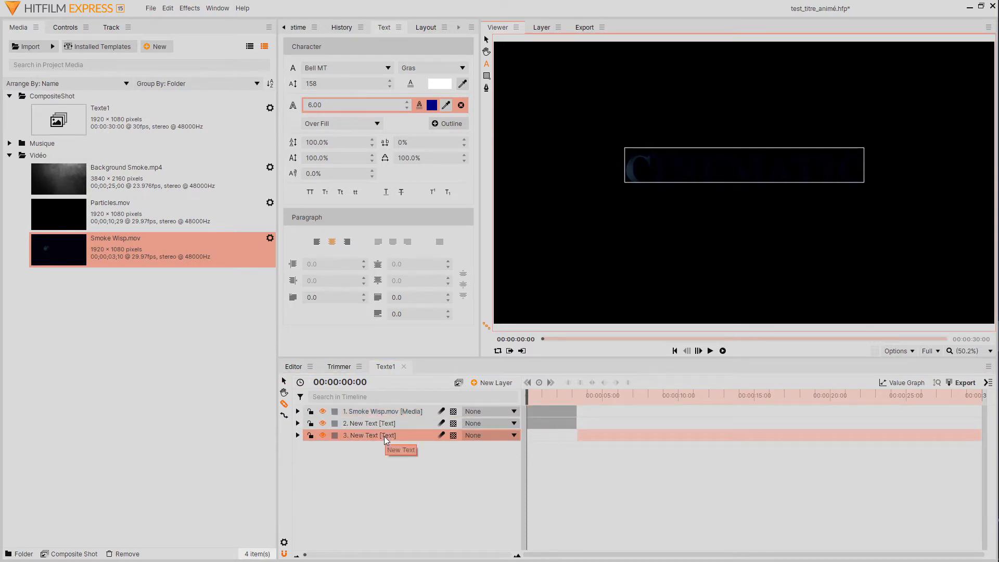
pyautogui.press('Delete')
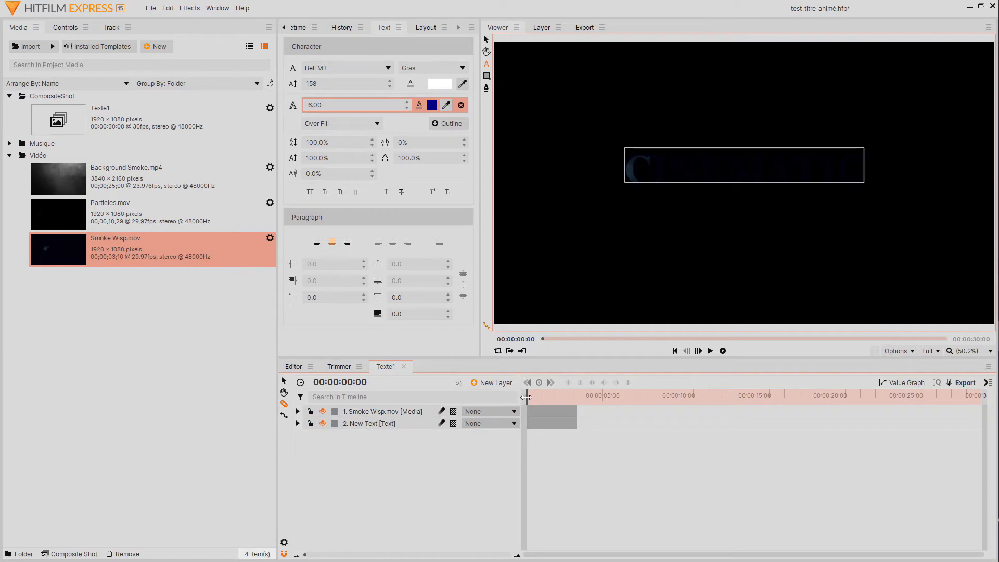
# Step: Advance the playhead frame by frame to the end of the Smoke Wisp and text layers to find their exact length
pyautogui.moveTo(526, 398); pyautogui.dragTo(572, 397)
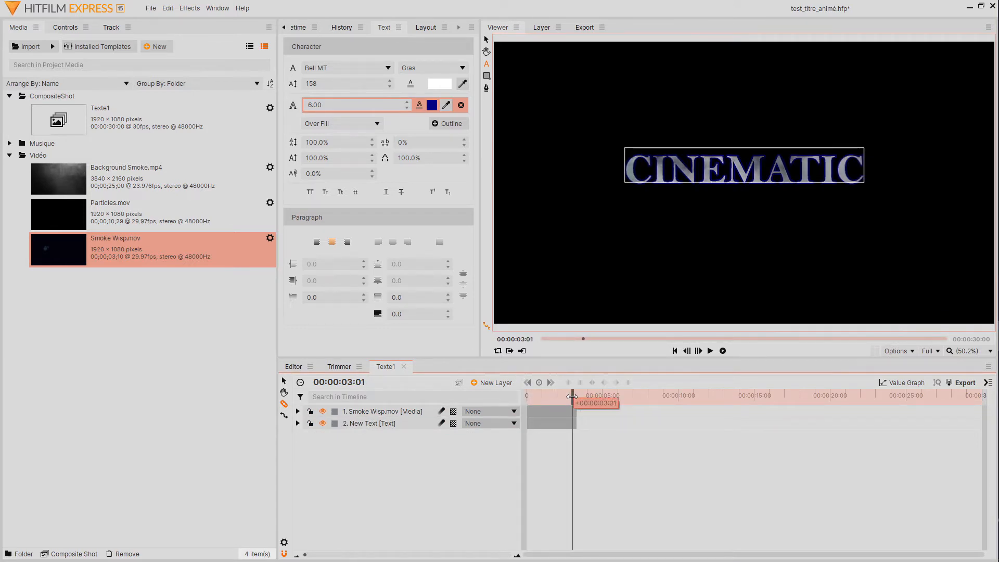
pyautogui.click(699, 350)
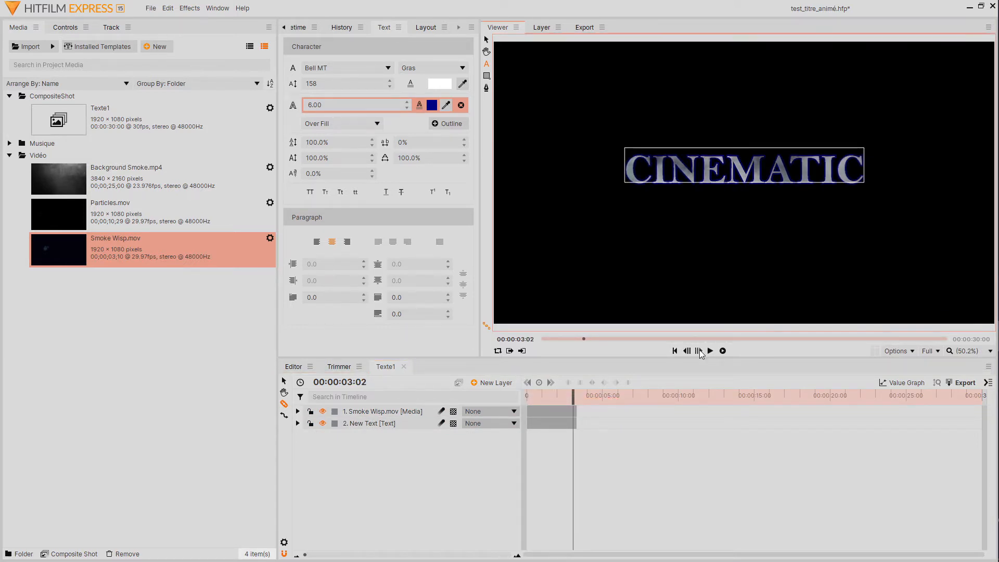
pyautogui.click(700, 351)
pyautogui.click(700, 351)
pyautogui.click(700, 351)
pyautogui.click(701, 351)
pyautogui.click(700, 351)
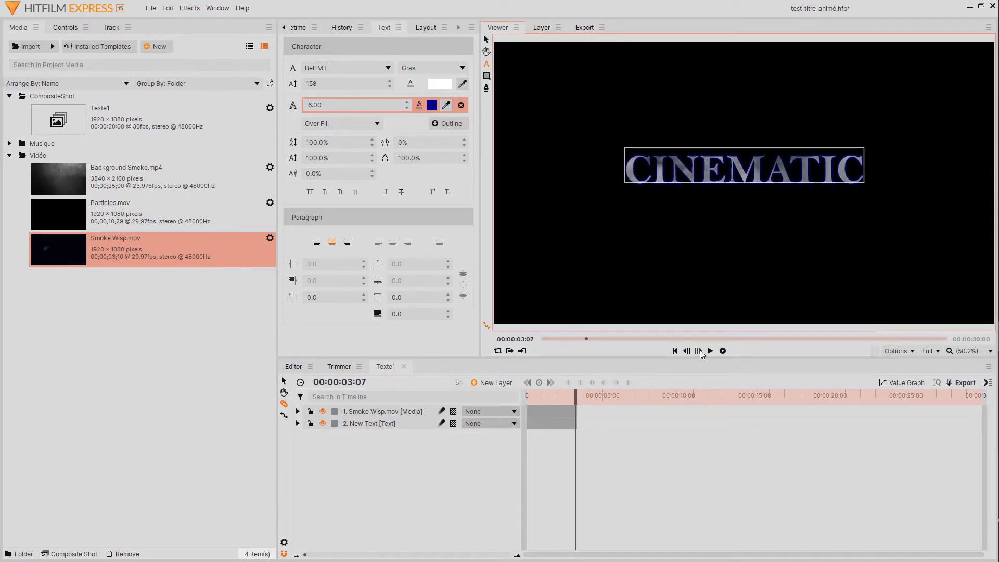
pyautogui.click(701, 351)
pyautogui.click(701, 351)
pyautogui.click(701, 351)
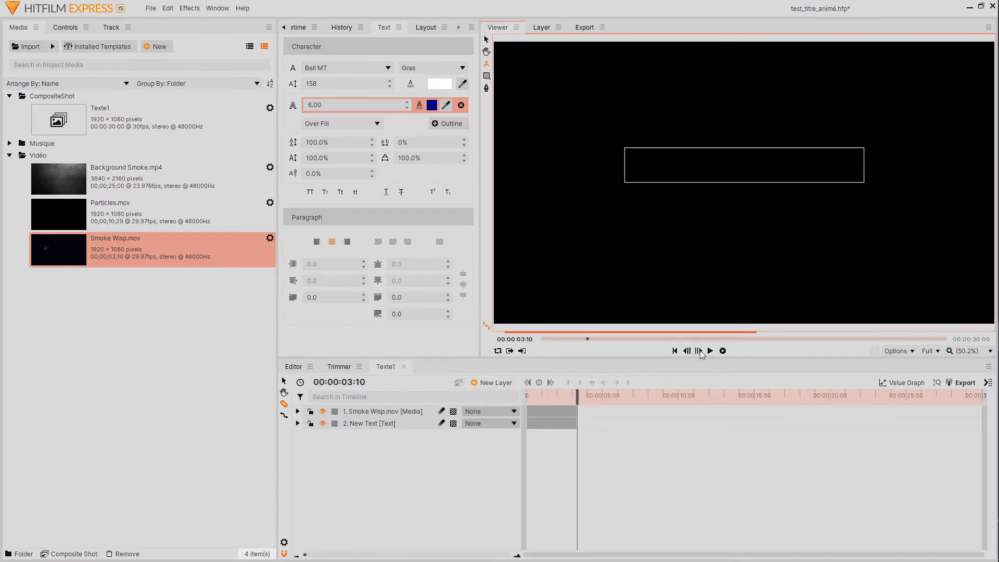
# Step: Set the duration of the Texte1 composite shot to 00:00:03:10
pyautogui.click(284, 543)
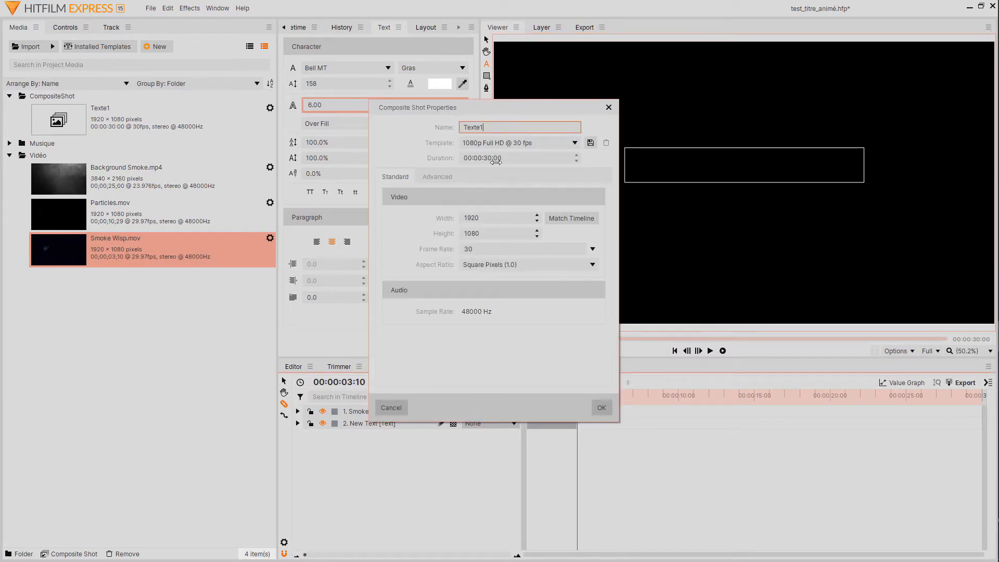
pyautogui.click(488, 159)
pyautogui.click(488, 158)
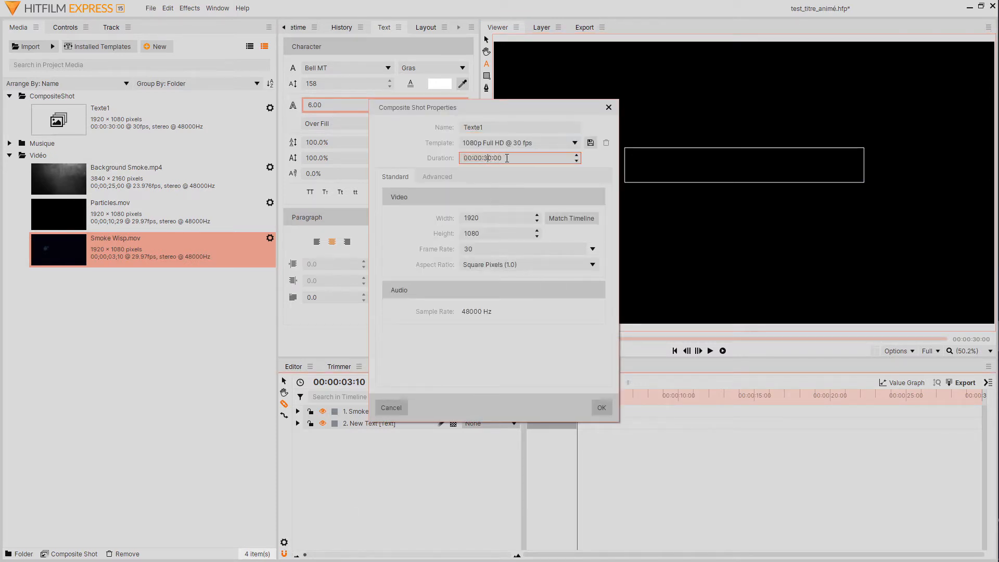
pyautogui.press('BackSpace')
pyautogui.write('3:1')
pyautogui.press('Return')
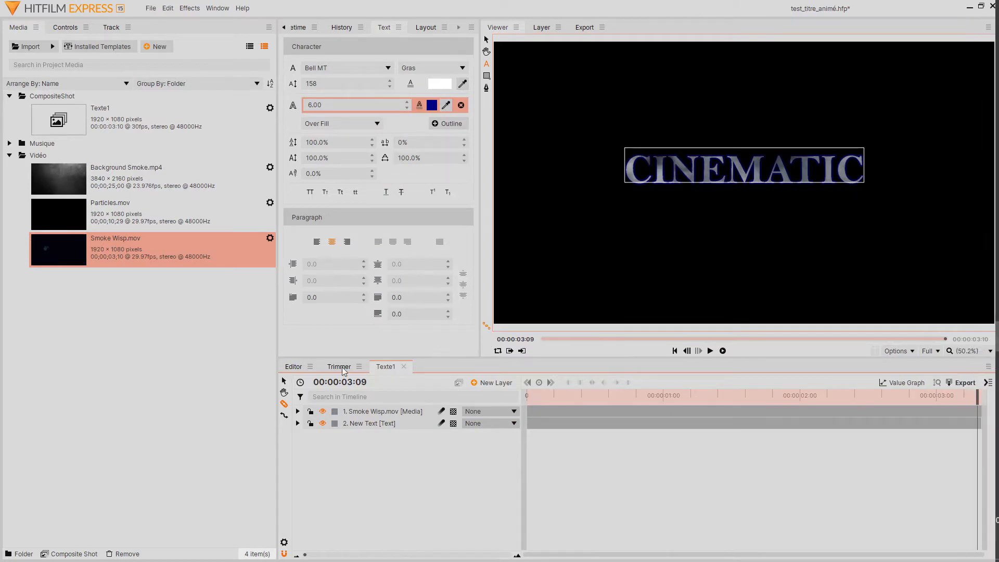
# Step: Duplicate the Texte1 composite shot and rename the copy Texte2
pyautogui.click(101, 119)
pyautogui.rightClick(101, 119)
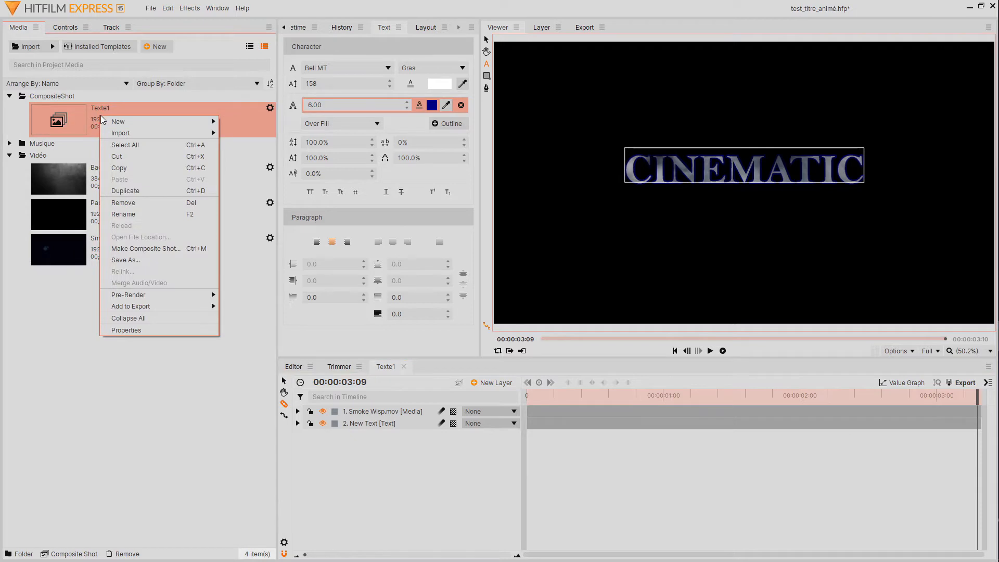
pyautogui.click(148, 190)
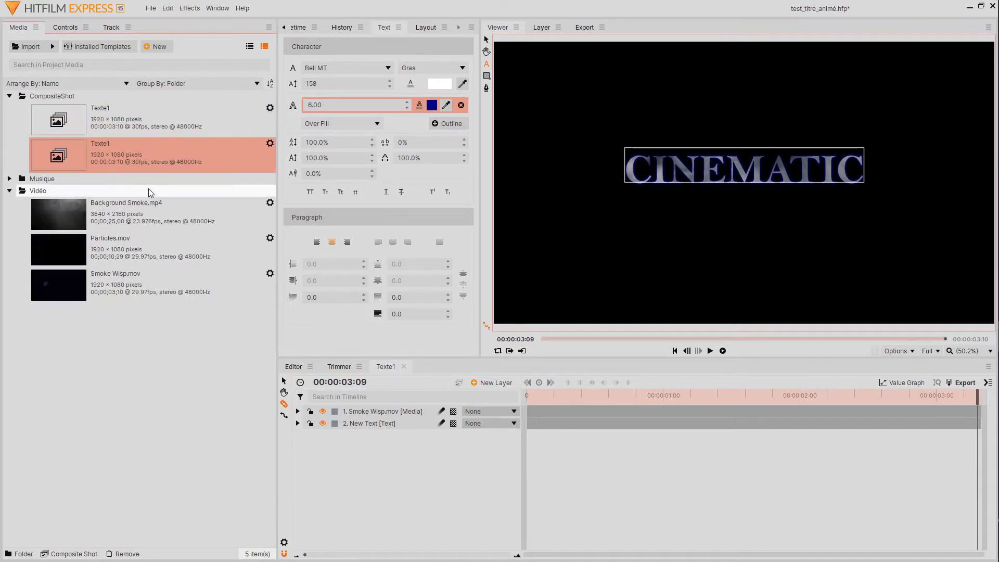
pyautogui.rightClick(111, 144)
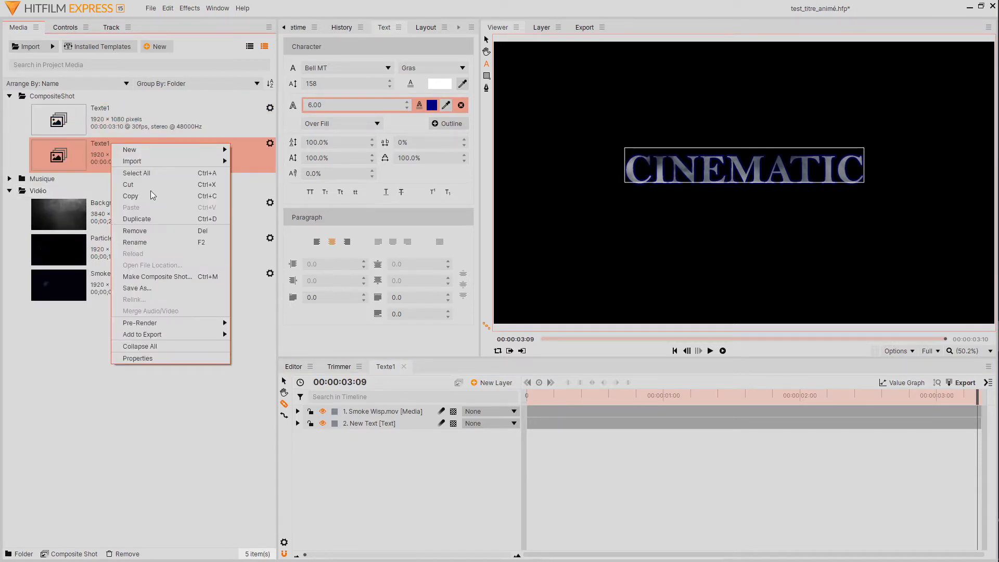
pyautogui.click(146, 242)
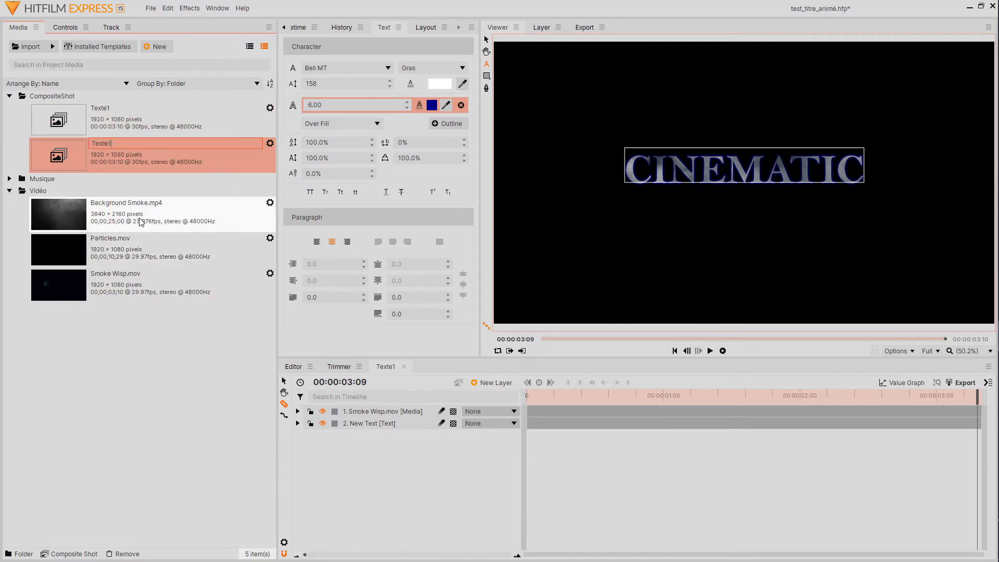
pyautogui.press('Return')
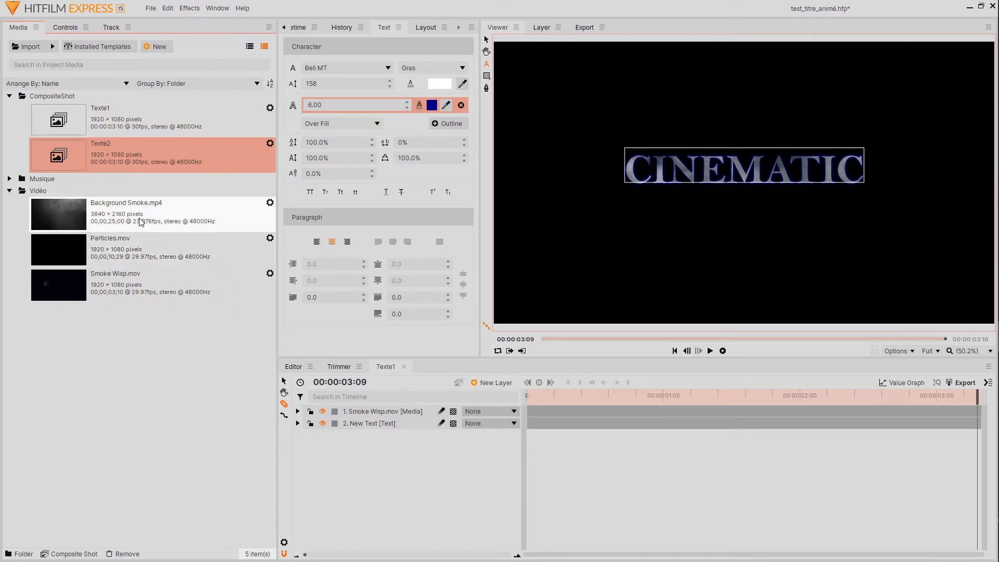
# Step: Duplicate the Texte2 composite shot and rename the copy Texte3
pyautogui.rightClick(197, 159)
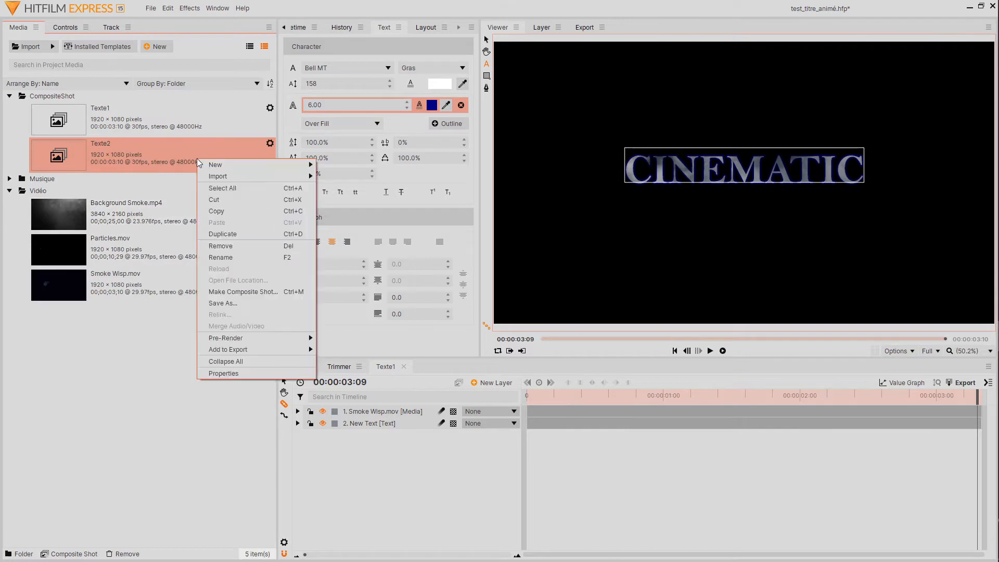
pyautogui.click(228, 233)
pyautogui.rightClick(117, 183)
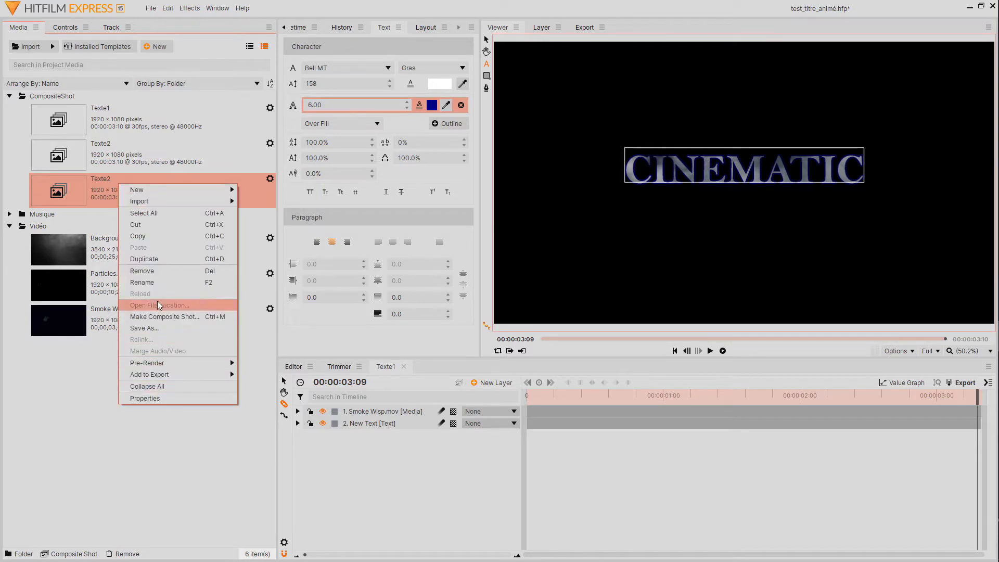
pyautogui.click(156, 281)
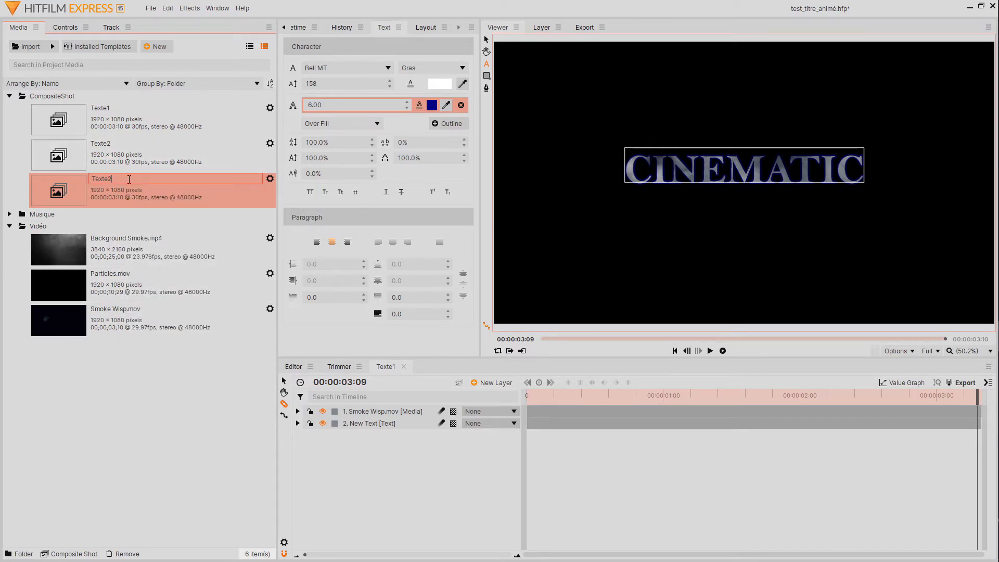
pyautogui.press('Return')
# Step: Open the Texte2 composite shot and replace its CINEMATIC text with LUMINANCE
pyautogui.click(132, 156)
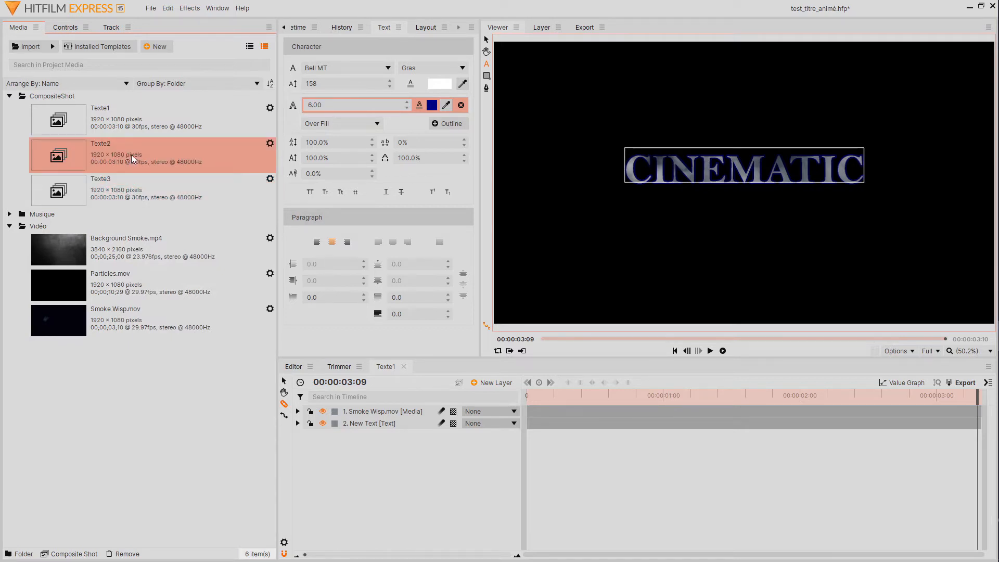
pyautogui.doubleClick(131, 154)
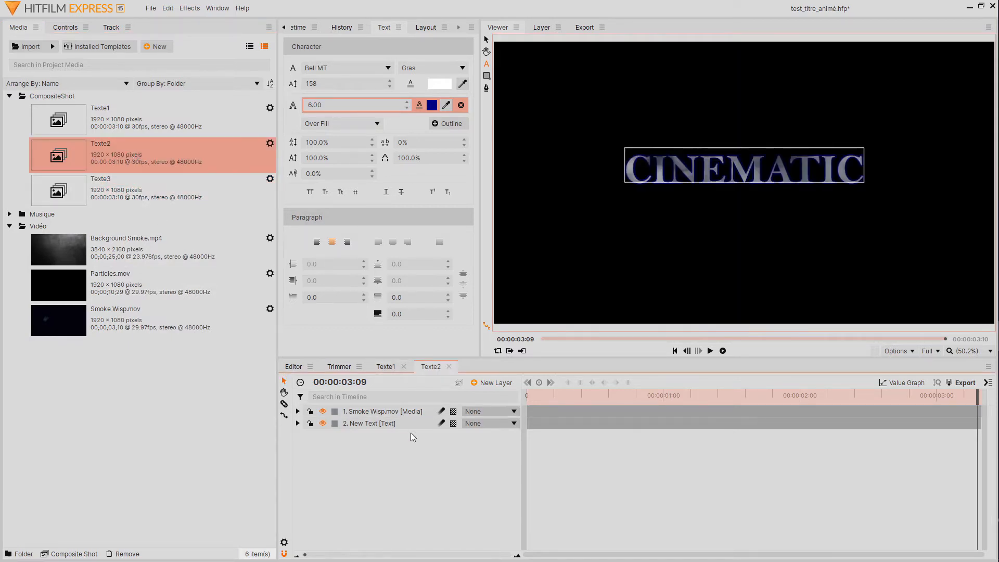
pyautogui.click(391, 423)
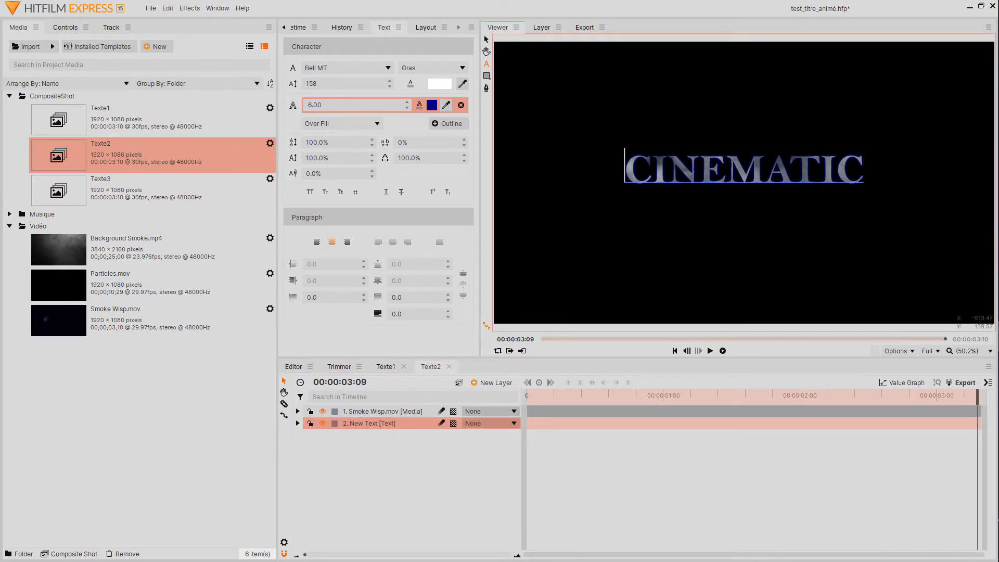
pyautogui.moveTo(865, 167); pyautogui.dragTo(626, 169)
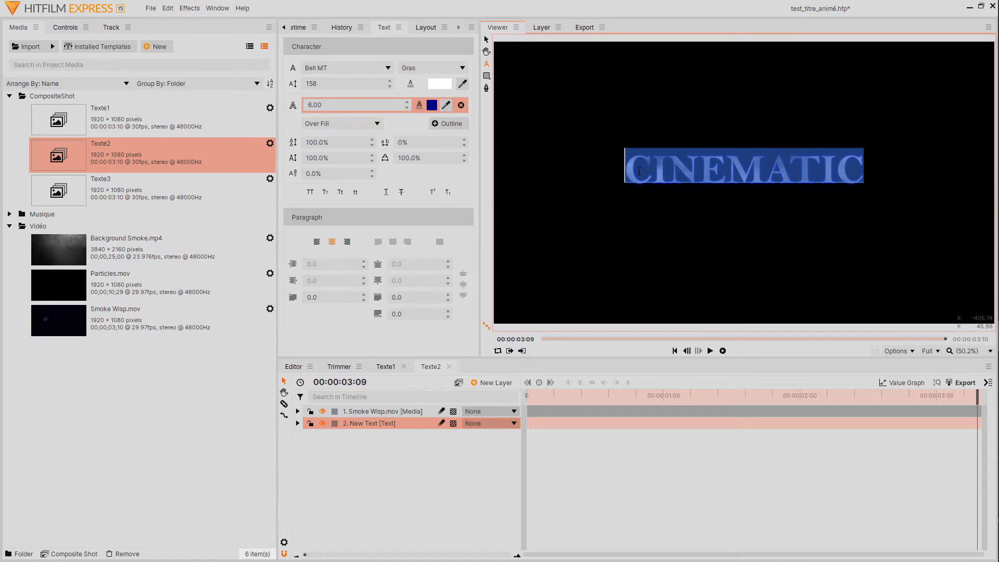
pyautogui.click(295, 367)
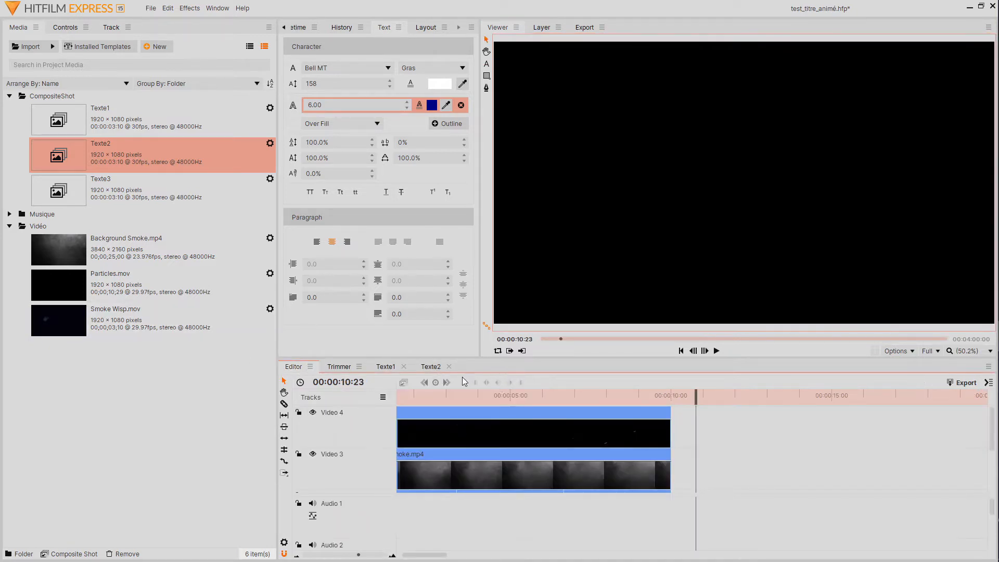
pyautogui.click(495, 395)
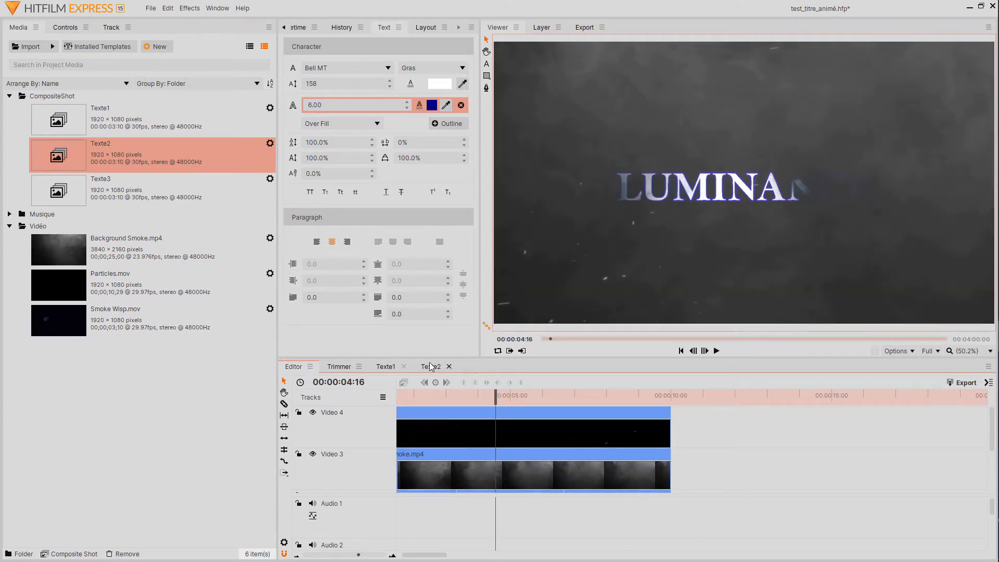
pyautogui.click(433, 369)
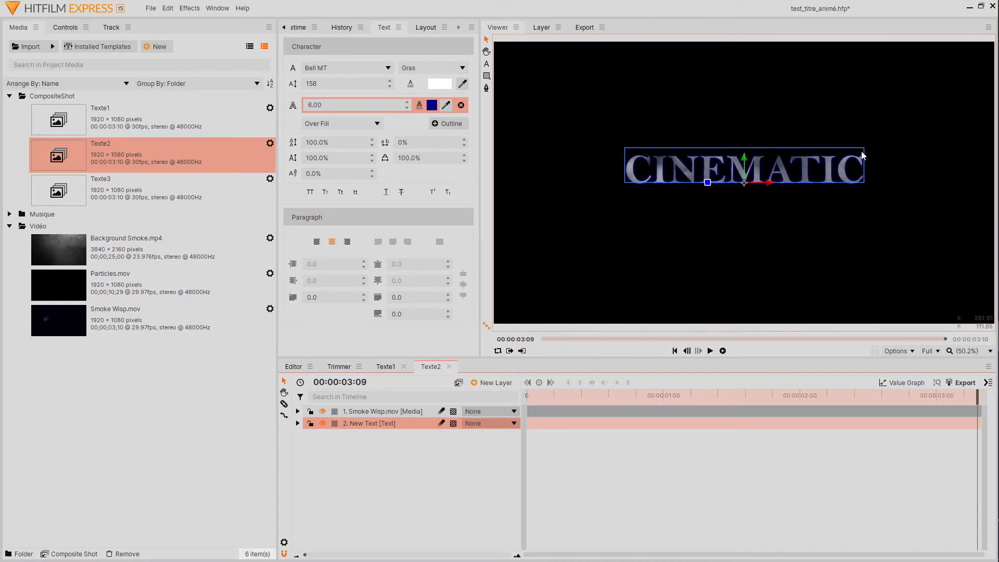
pyautogui.click(487, 63)
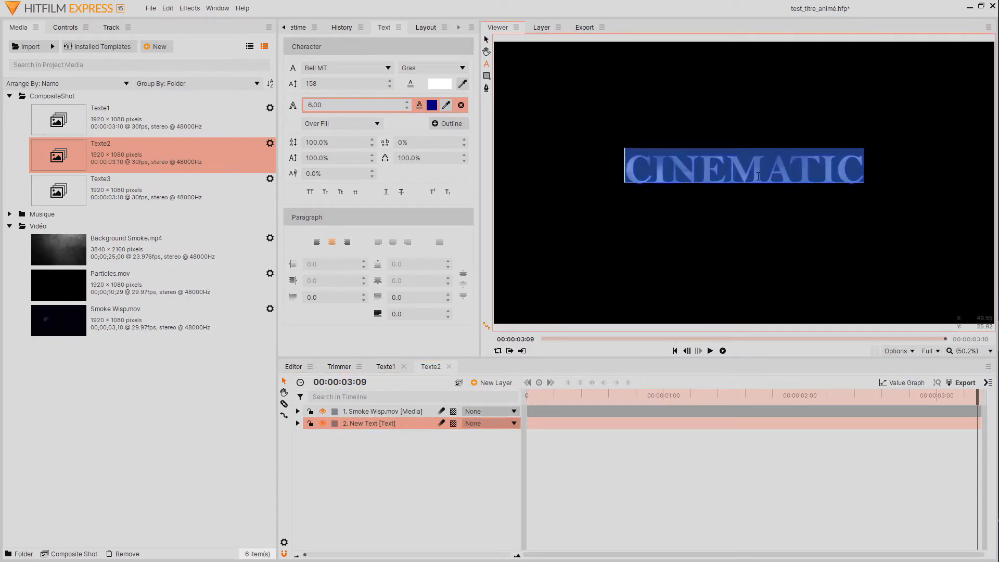
pyautogui.write('LUMI')
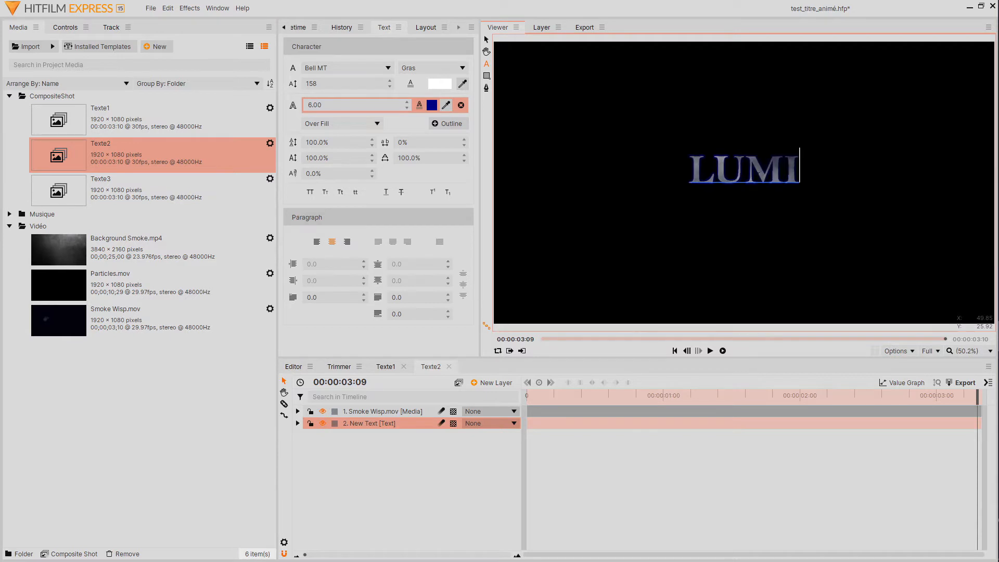
pyautogui.write('NANCE')
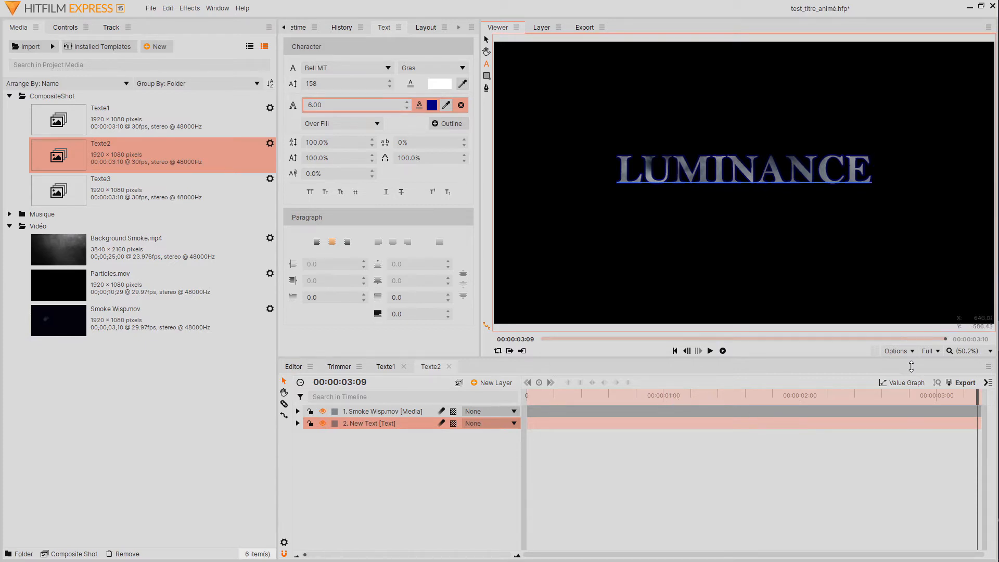
pyautogui.moveTo(977, 397)
pyautogui.mouseDown()
pyautogui.moveTo(489, 406)
pyautogui.moveTo(977, 401)
pyautogui.mouseUp()
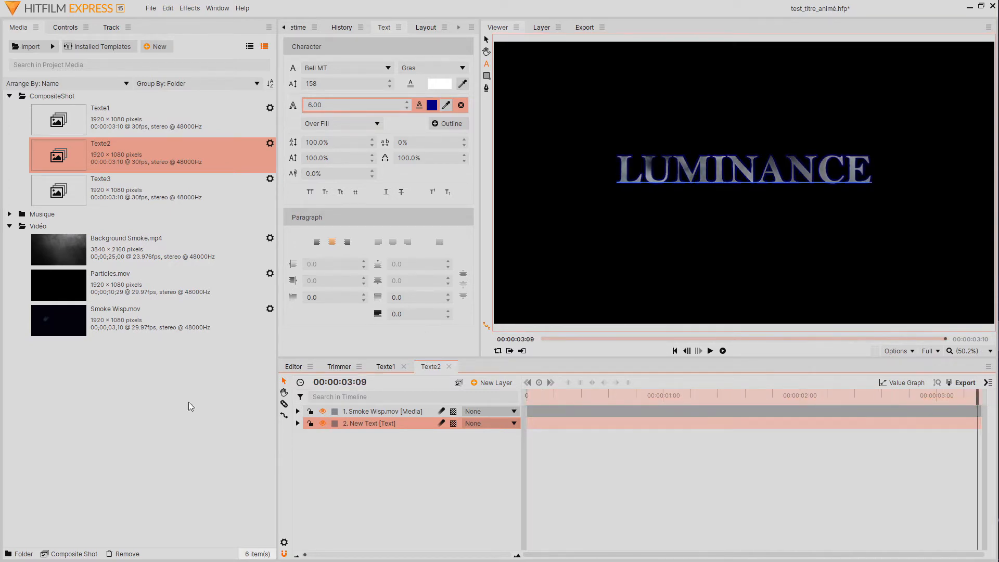
# Step: Open the Texte3 composite shot for editing
pyautogui.click(120, 186)
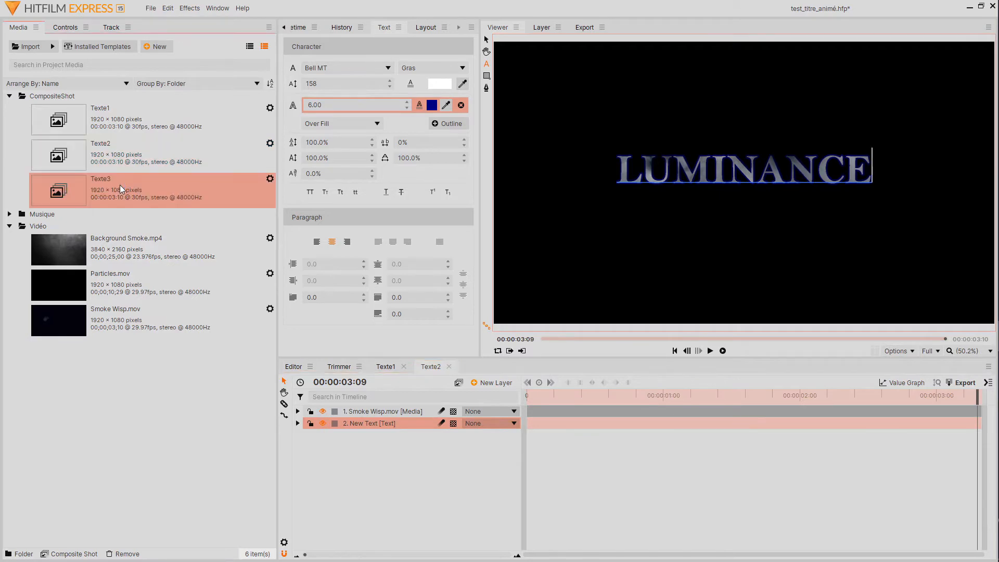
pyautogui.doubleClick(119, 185)
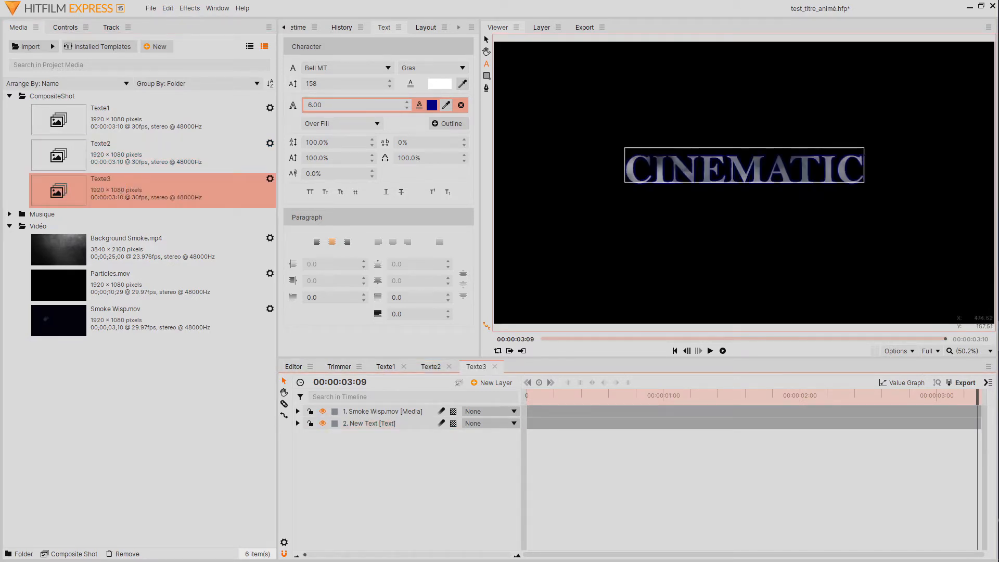
# Step: Try to replace the CINEMATIC text with TTRE and correct its spelling by inserting the missing I
pyautogui.moveTo(865, 169); pyautogui.dragTo(643, 176)
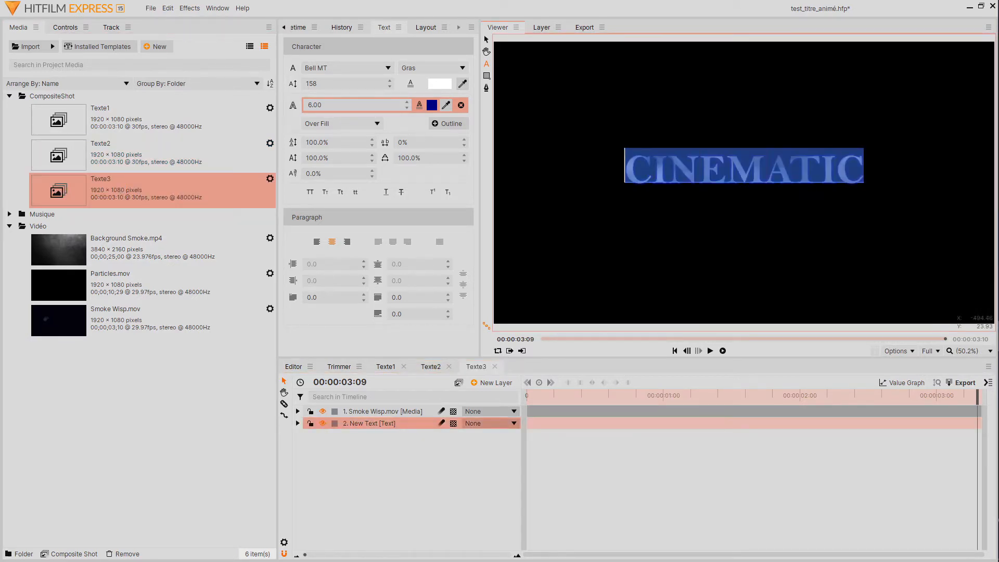
pyautogui.write('TEXT')
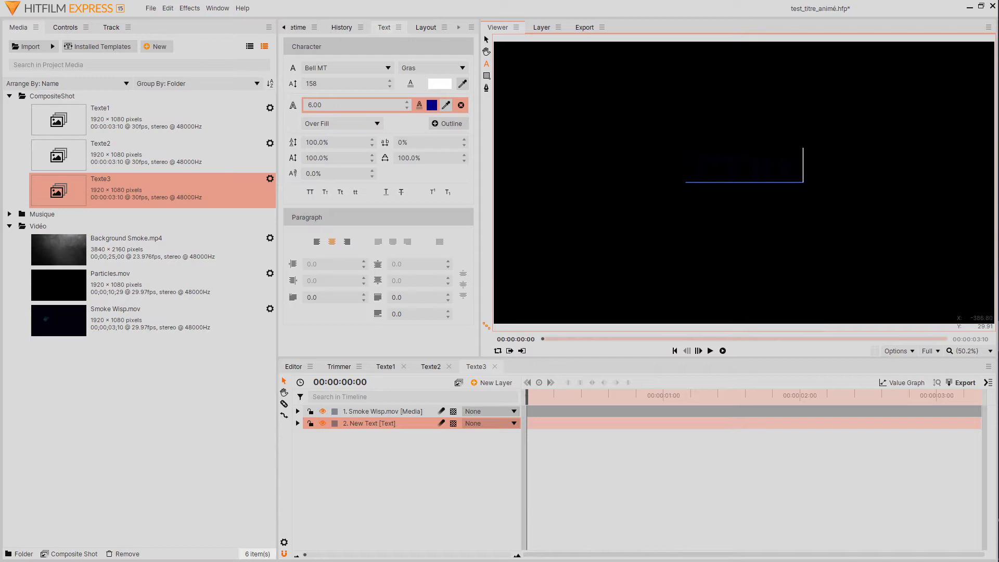
pyautogui.click(344, 83)
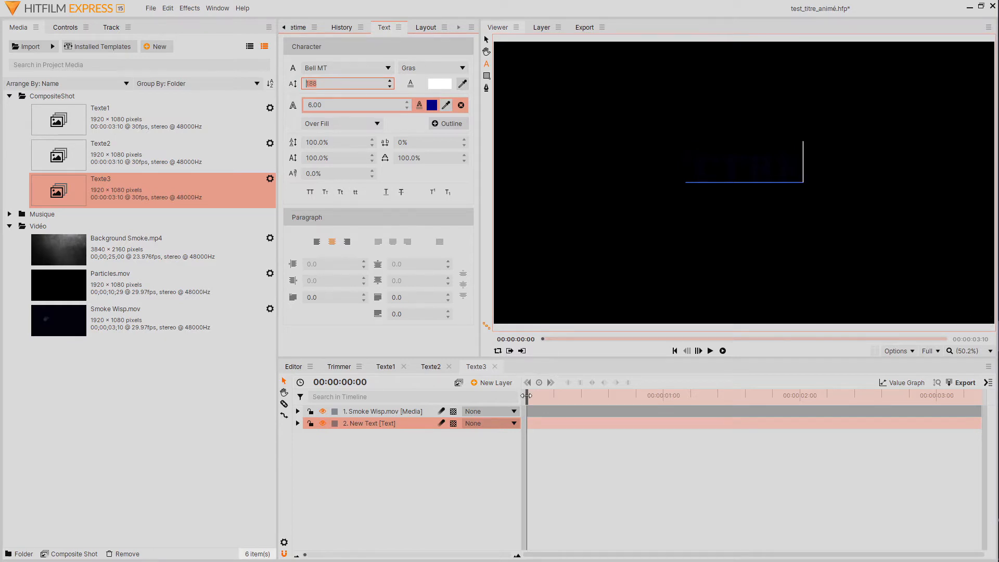
pyautogui.moveTo(526, 395); pyautogui.dragTo(755, 406)
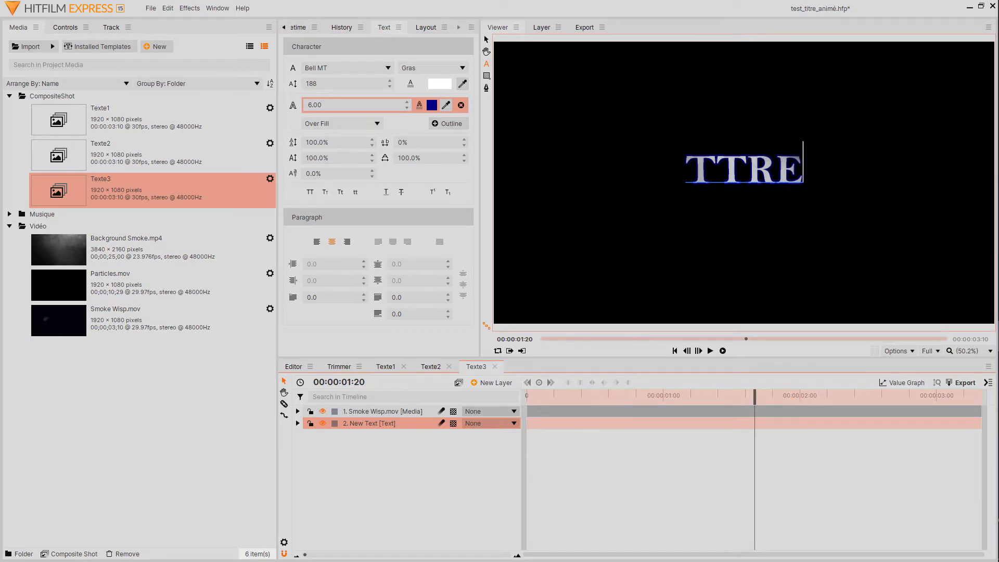
pyautogui.click(729, 171)
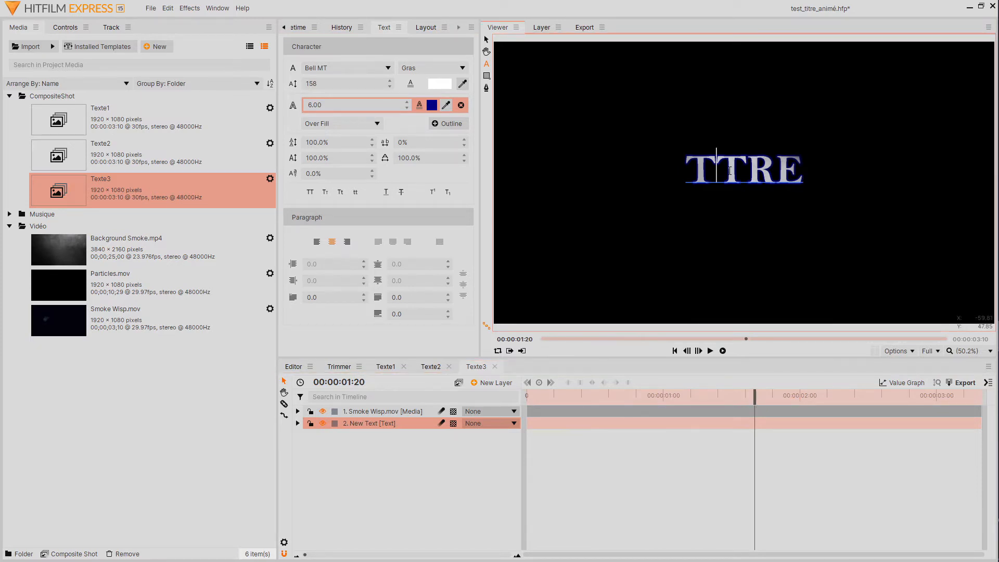
pyautogui.hotkey('shift', 'i')
pyautogui.press('BackSpace')
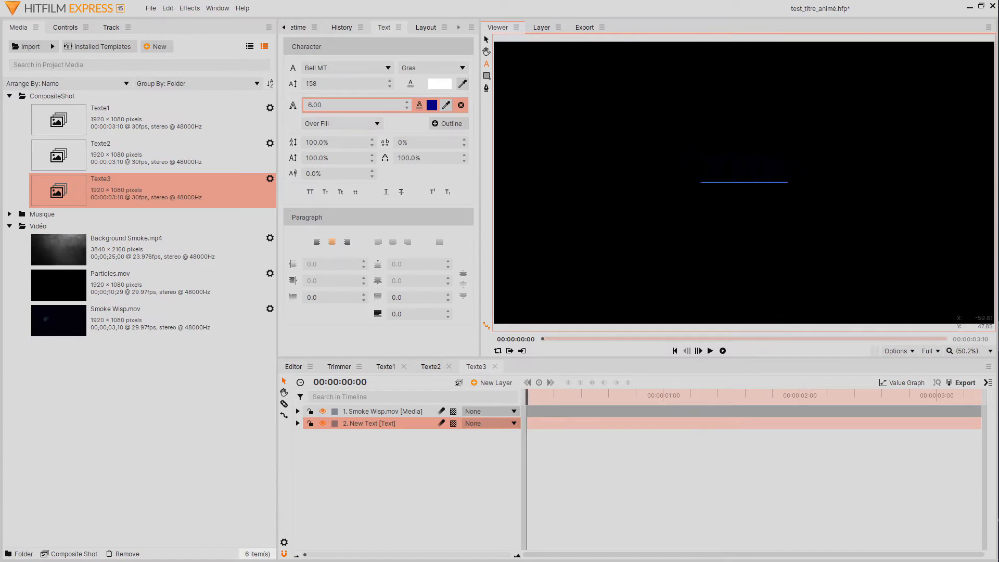
pyautogui.moveTo(529, 397); pyautogui.dragTo(816, 400)
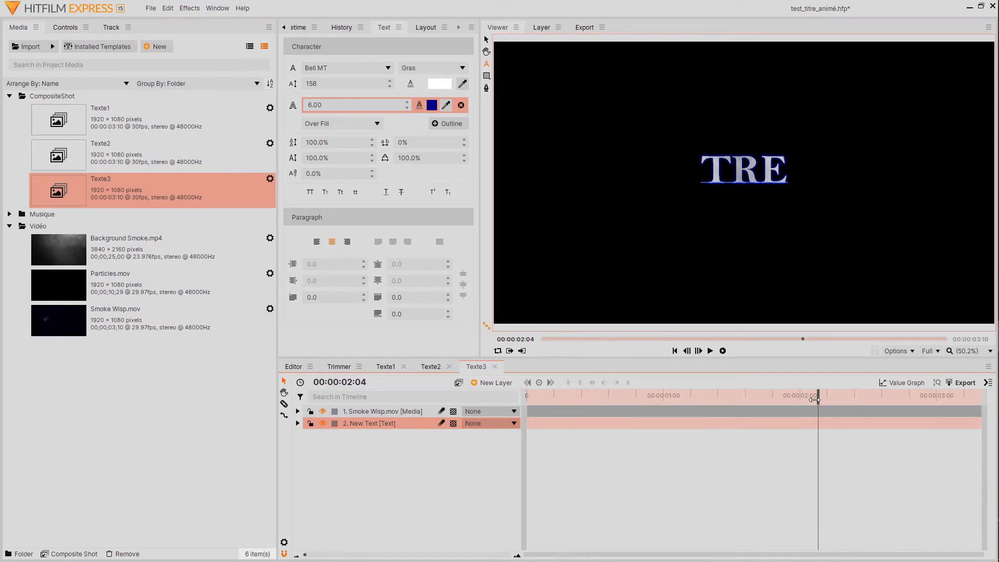
# Step: Delete the existing text layer in Texte3 and add a new text layer, starting its title with the letter T
pyautogui.click(429, 451)
pyautogui.click(407, 425)
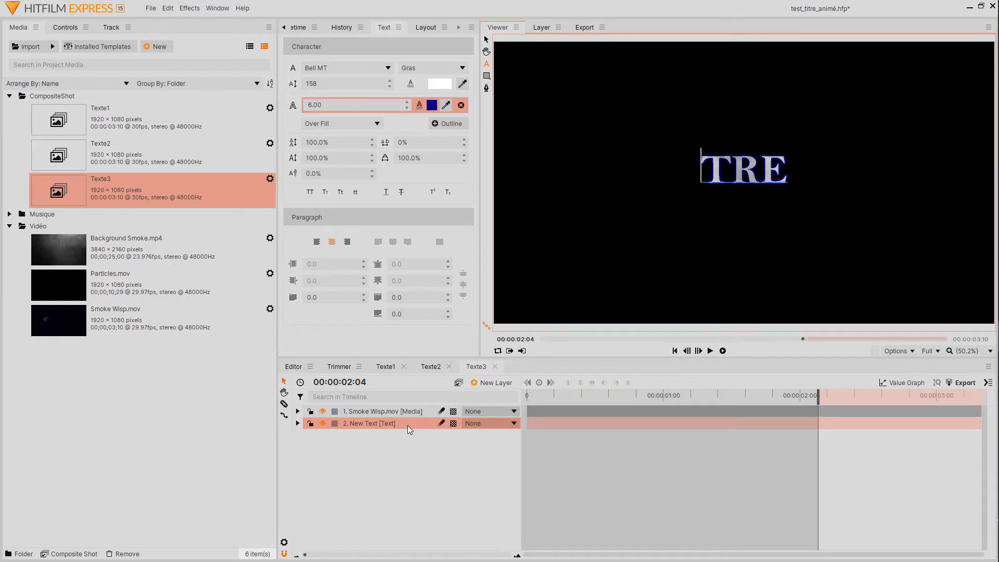
pyautogui.press('Delete')
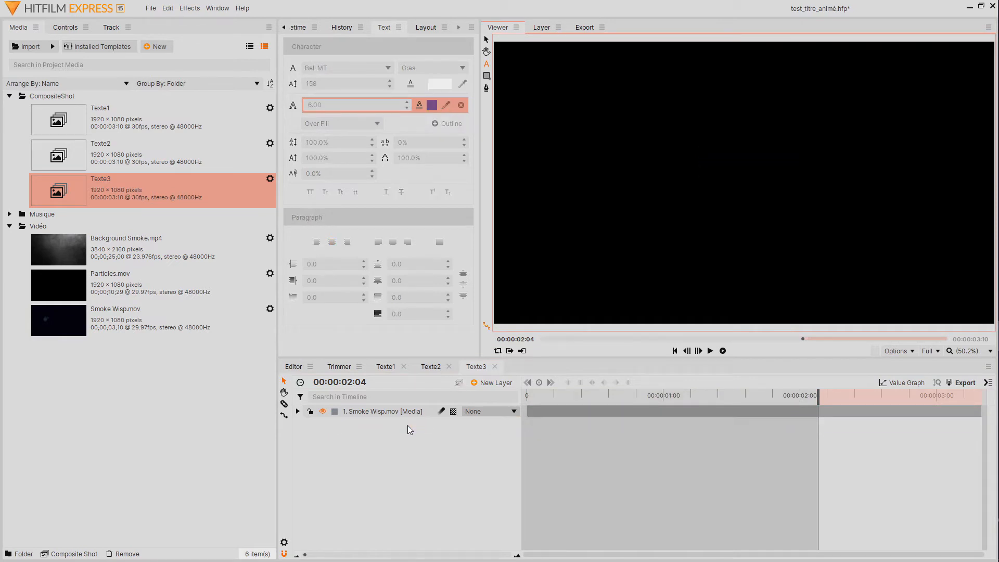
pyautogui.click(489, 382)
pyautogui.click(492, 405)
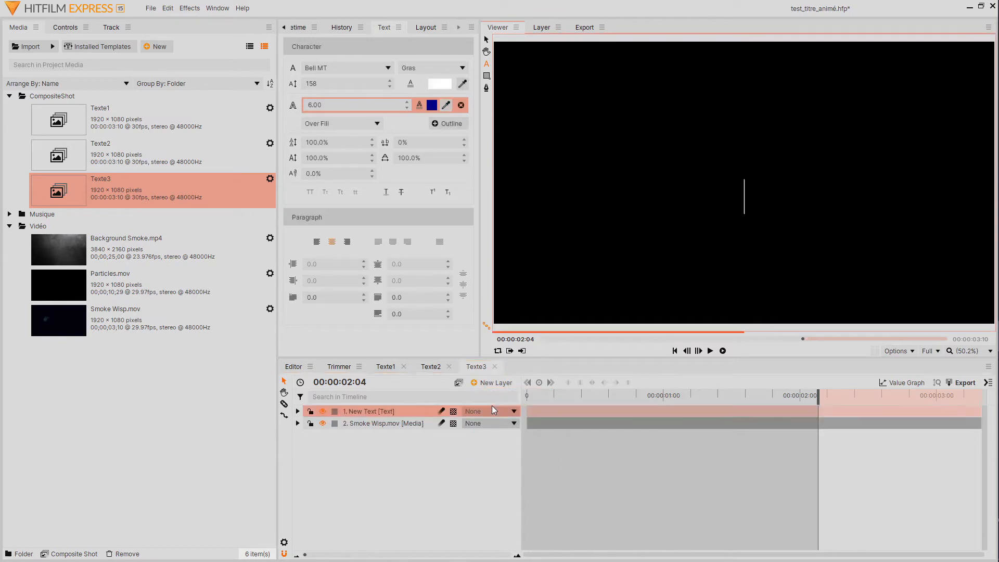
pyautogui.write('T')
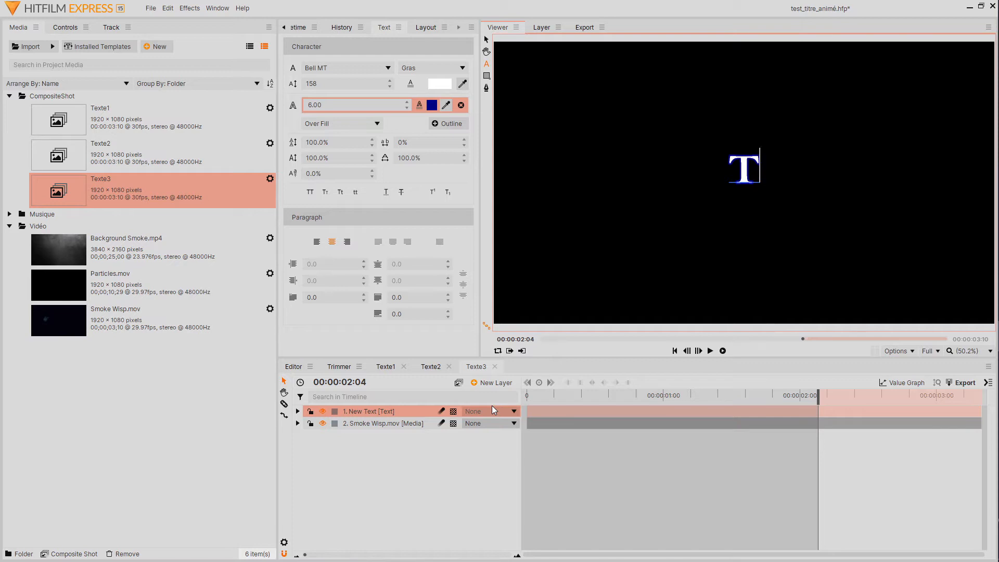
# Step: Examine the third title on the main Editor timeline at 00:00:07:24 and the Video 1 and Video 2 tracks
pyautogui.click(293, 366)
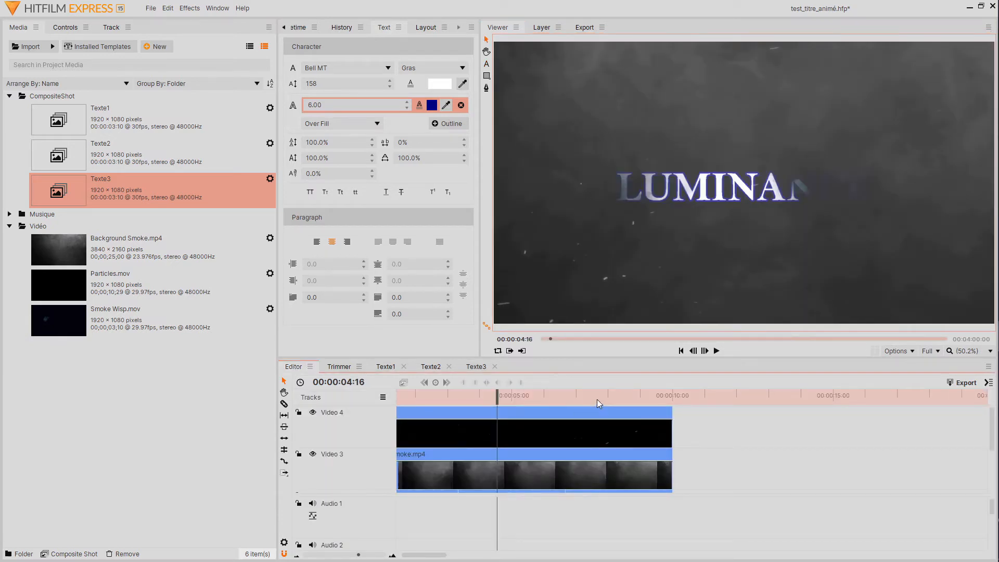
pyautogui.click(603, 398)
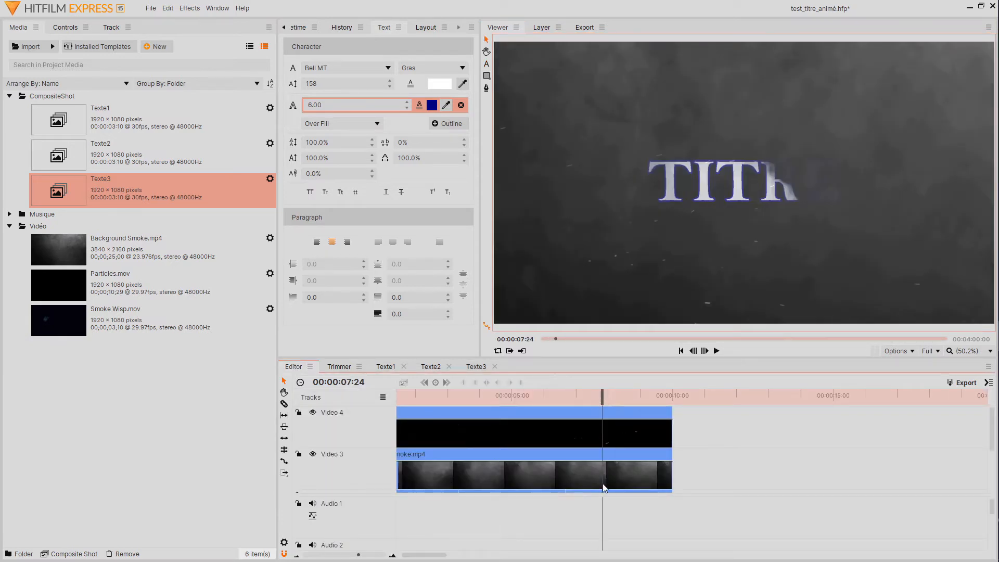
pyautogui.scroll(-3, 620, 470)
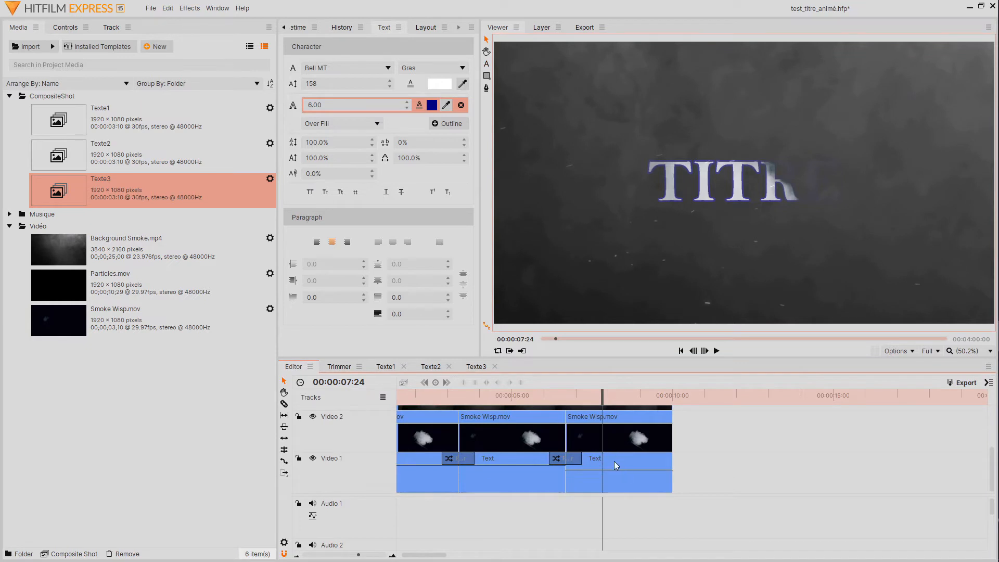
# Step: Try to replace the lone T in Texte3 with the text selected from the third title on the Editor timeline
pyautogui.click(614, 461)
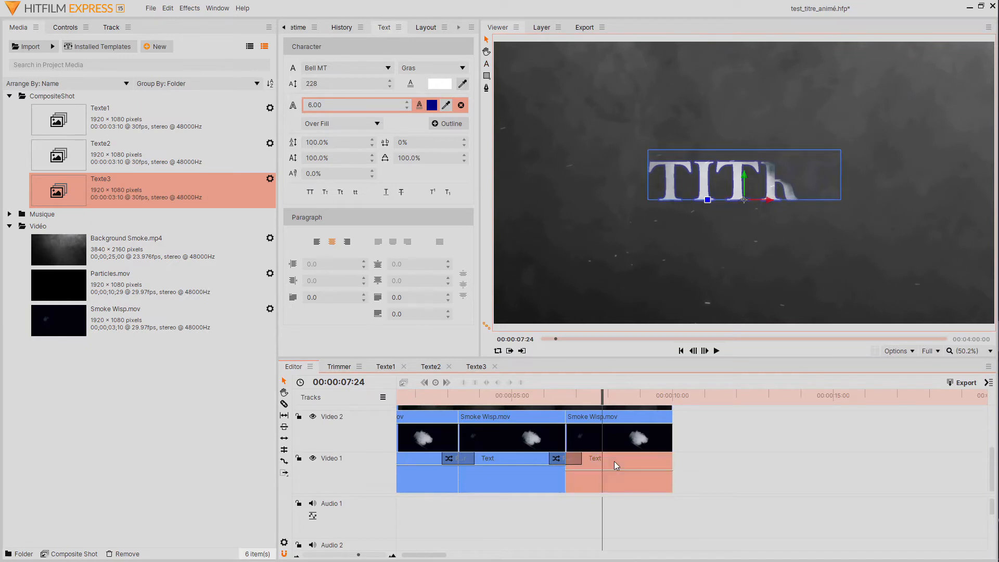
pyautogui.click(487, 64)
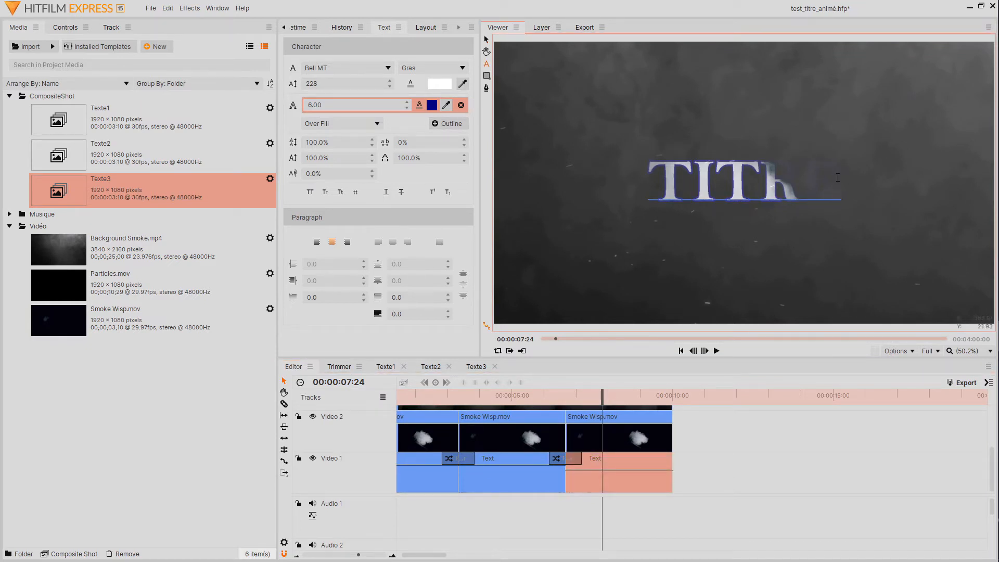
pyautogui.moveTo(838, 178); pyautogui.dragTo(653, 184)
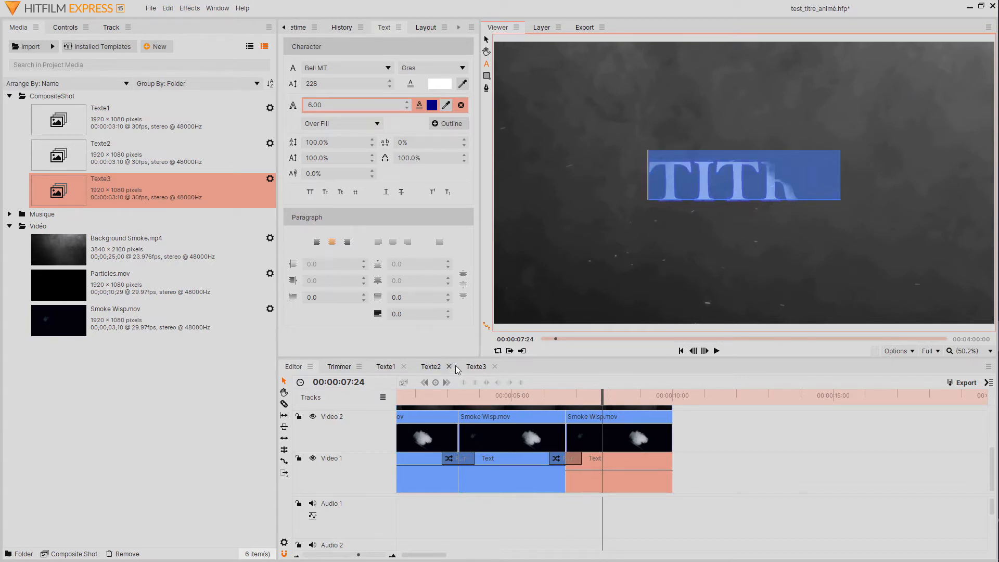
pyautogui.click(475, 367)
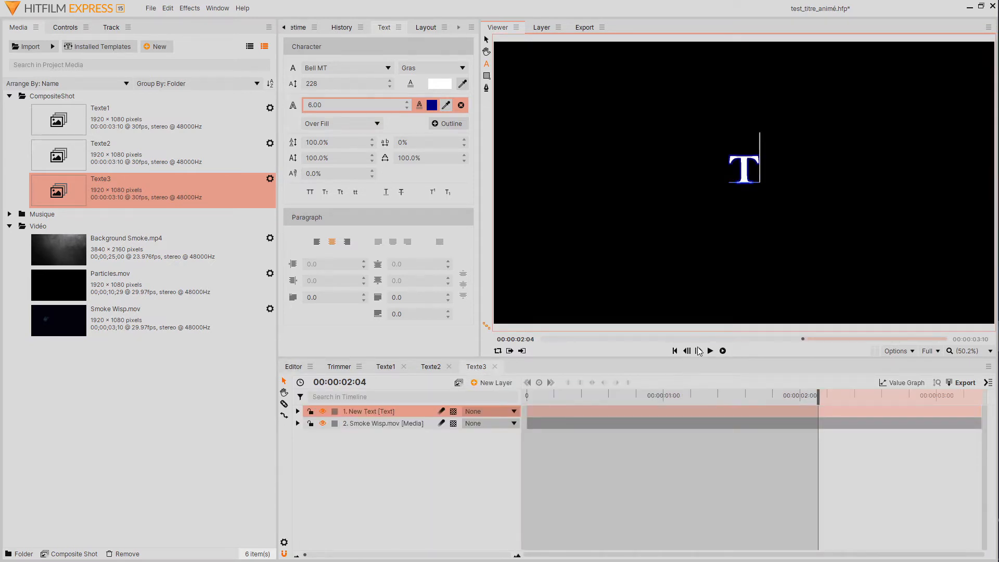
pyautogui.moveTo(759, 165); pyautogui.dragTo(731, 169)
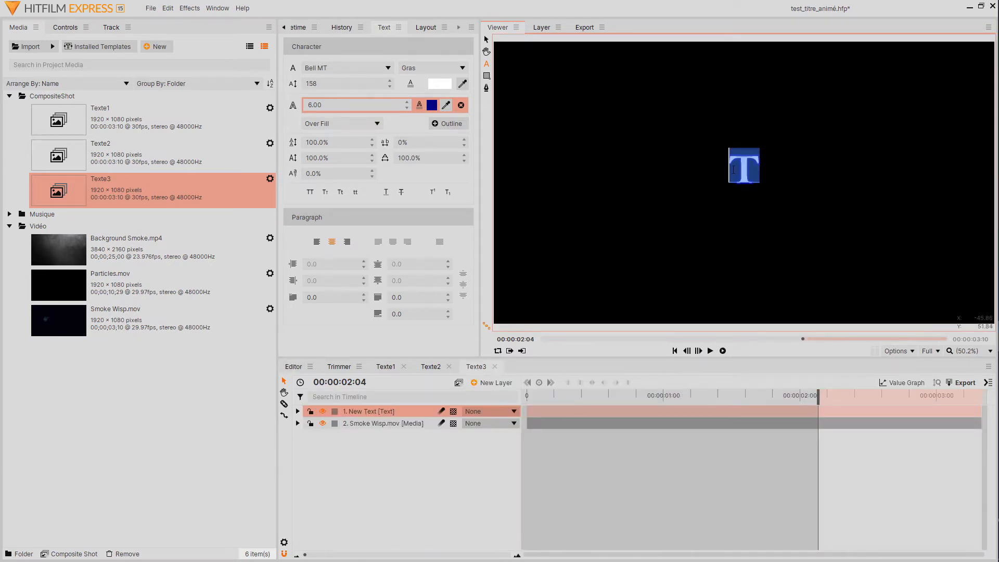
pyautogui.rightClick(732, 170)
pyautogui.click(742, 168)
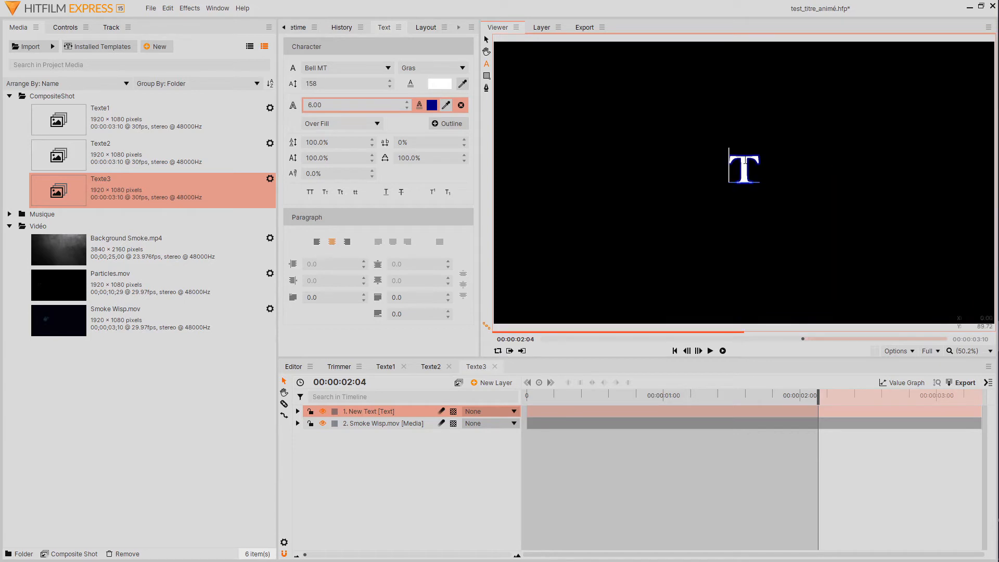
pyautogui.doubleClick(742, 168)
pyautogui.rightClick(742, 167)
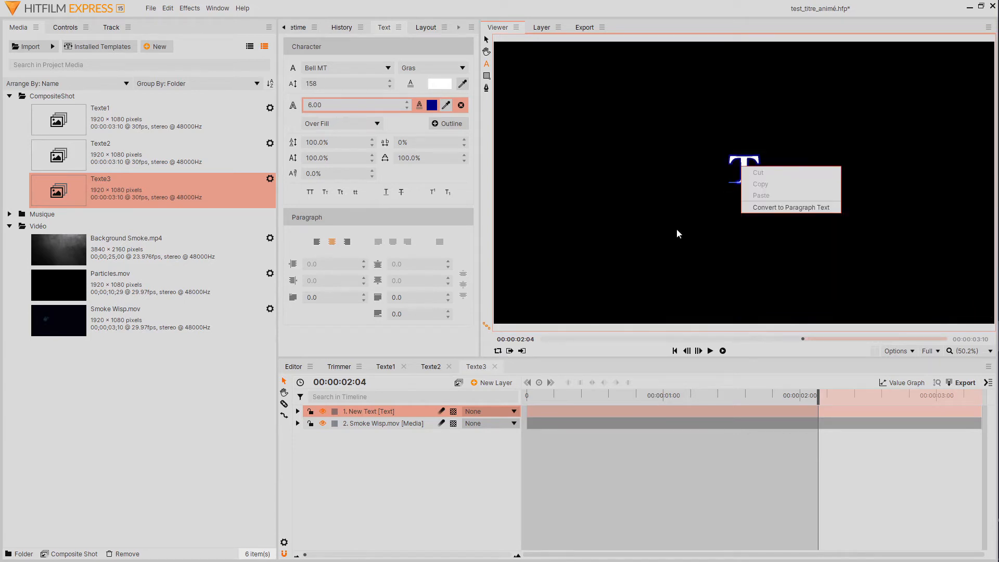
# Step: Copy the full text of the third title clip on the Editor timeline's Video 1 track
pyautogui.click(293, 367)
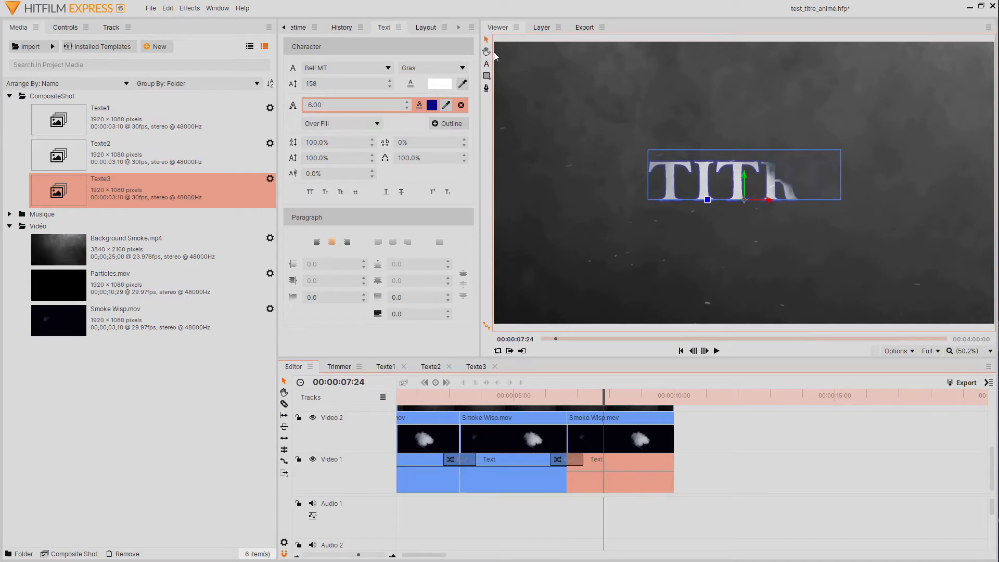
pyautogui.click(487, 64)
pyautogui.click(694, 192)
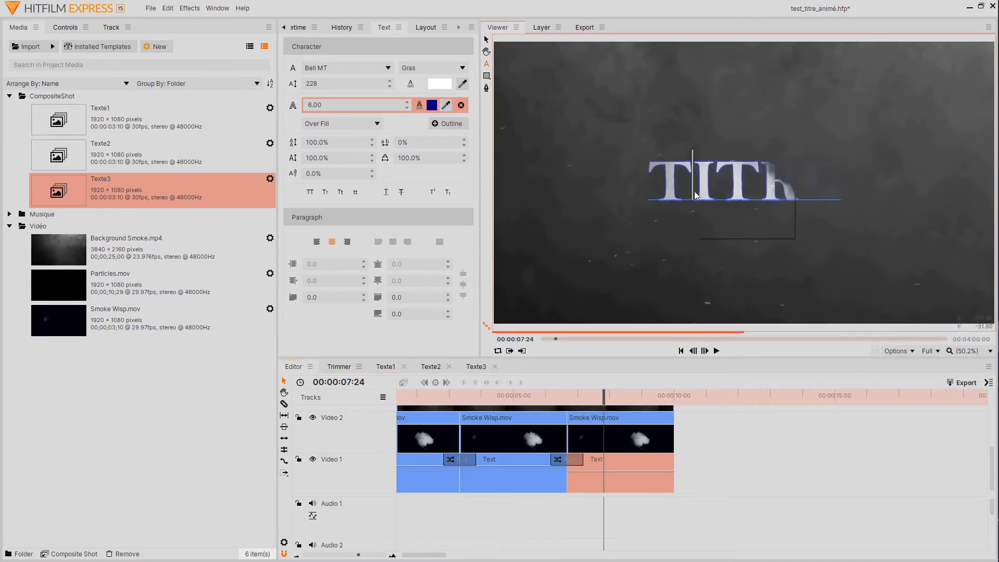
pyautogui.rightClick(694, 191)
pyautogui.click(813, 174)
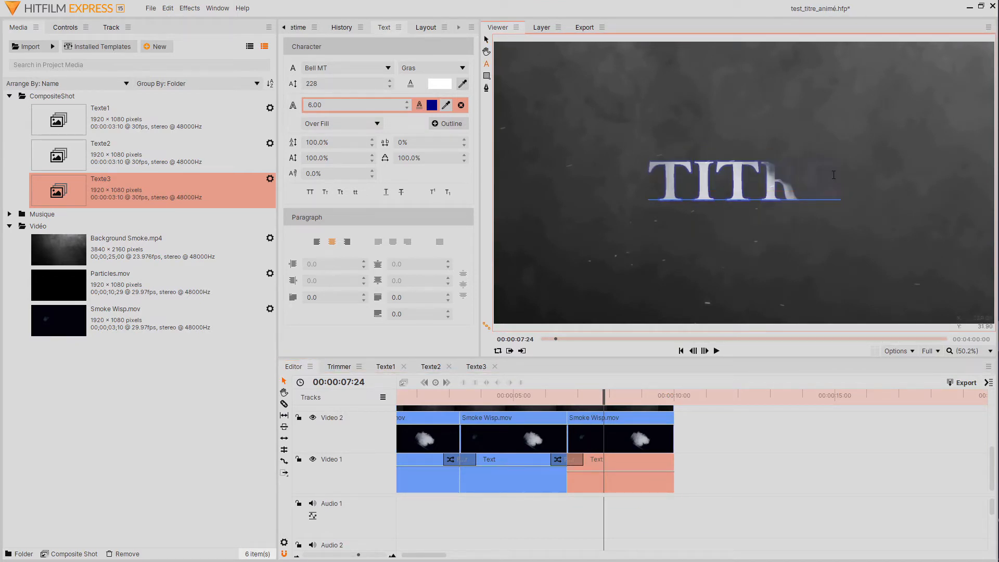
pyautogui.moveTo(838, 176); pyautogui.dragTo(648, 178)
pyautogui.rightClick(671, 183)
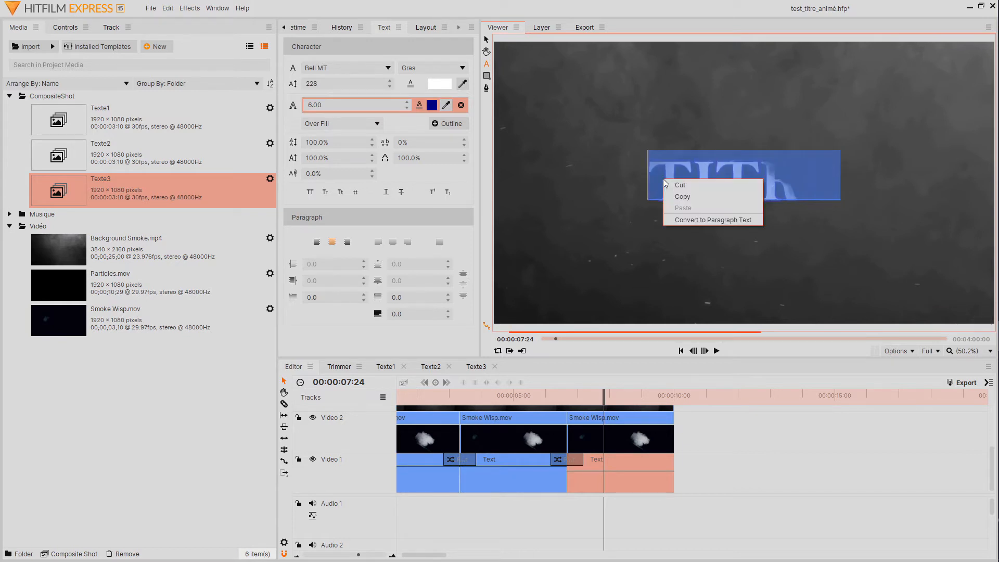
pyautogui.click(684, 196)
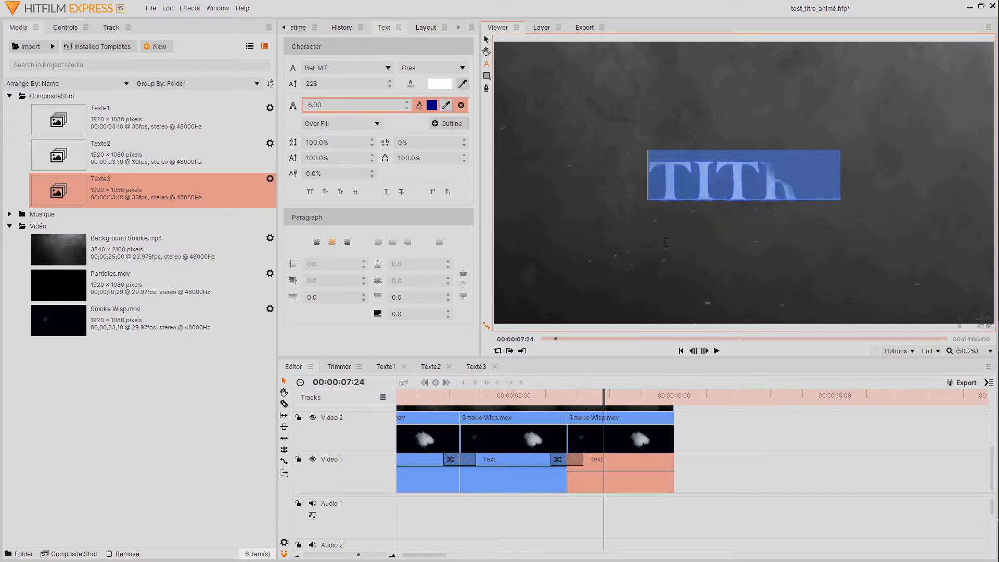
# Step: Replace the lone T in the Texte3 composite shot with the copied title TITRE
pyautogui.click(481, 366)
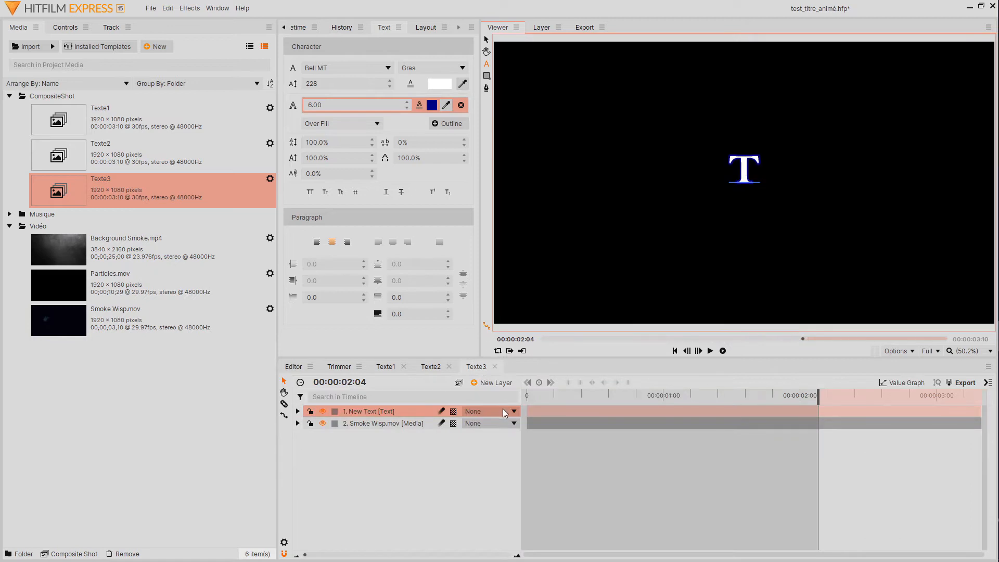
pyautogui.doubleClick(755, 166)
pyautogui.rightClick(754, 166)
pyautogui.click(797, 196)
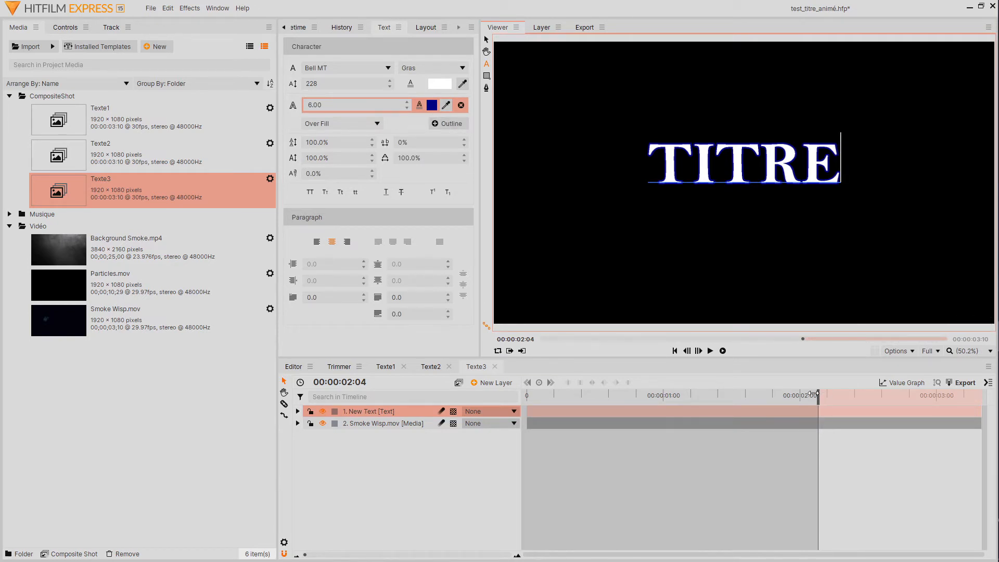
# Step: Move the New Text layer below the Smoke Wisp.mov layer in Texte3 and preview the reveal up to 00:00:01:07
pyautogui.moveTo(819, 394); pyautogui.dragTo(527, 417)
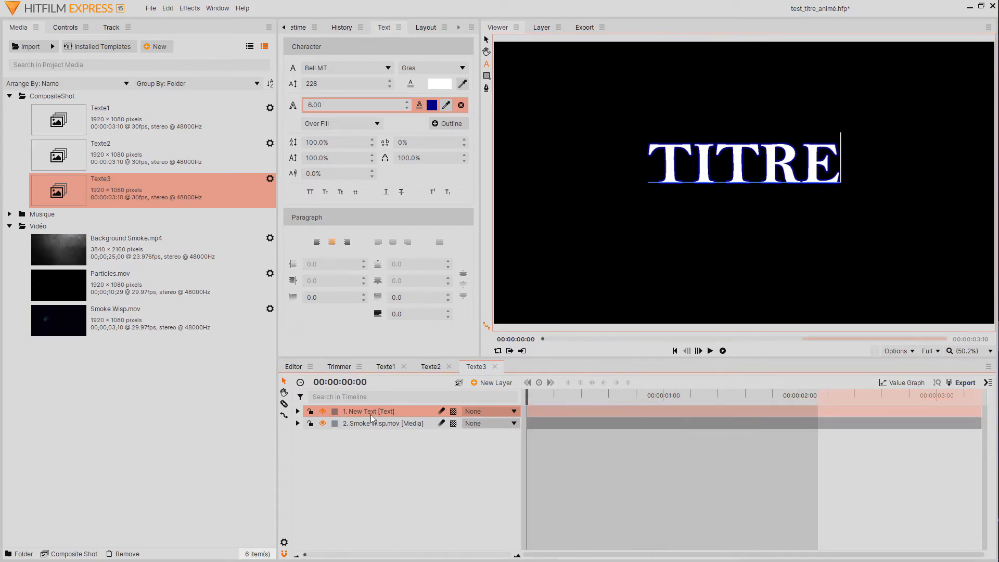
pyautogui.moveTo(375, 410); pyautogui.dragTo(374, 433)
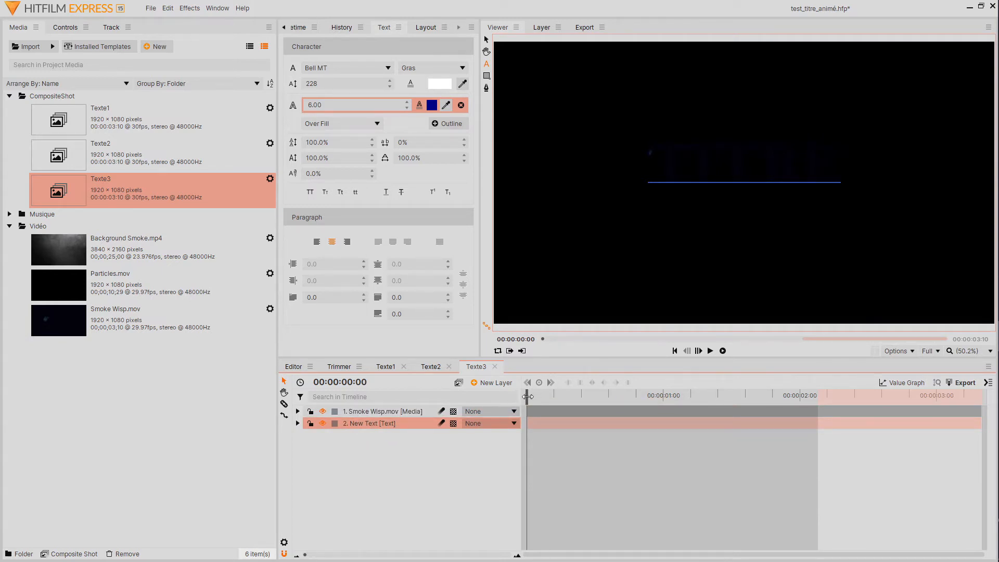
pyautogui.moveTo(528, 397); pyautogui.dragTo(695, 414)
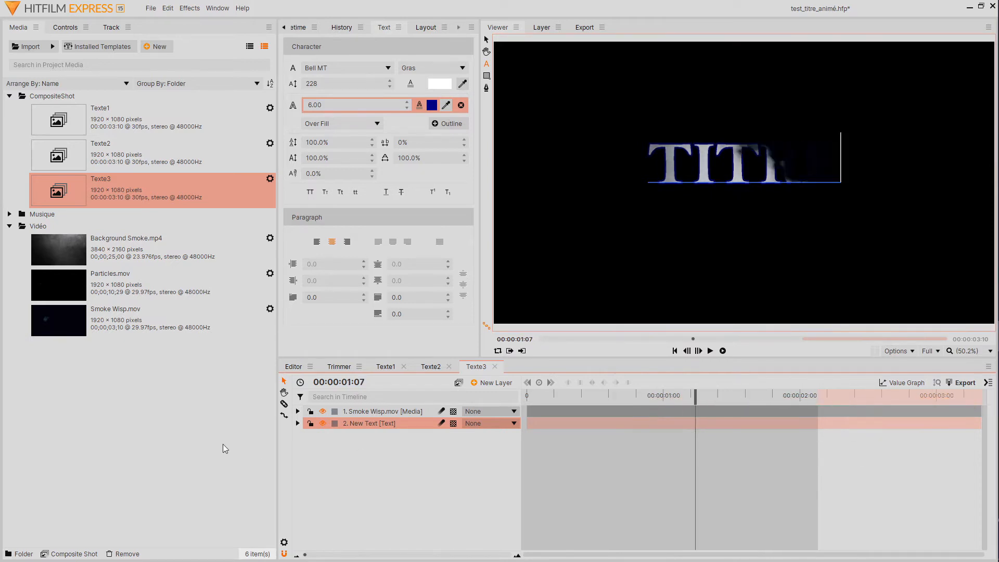
# Step: Set the New Text layer's opacity to 80% in Texte3 and return the playhead to the start
pyautogui.click(298, 423)
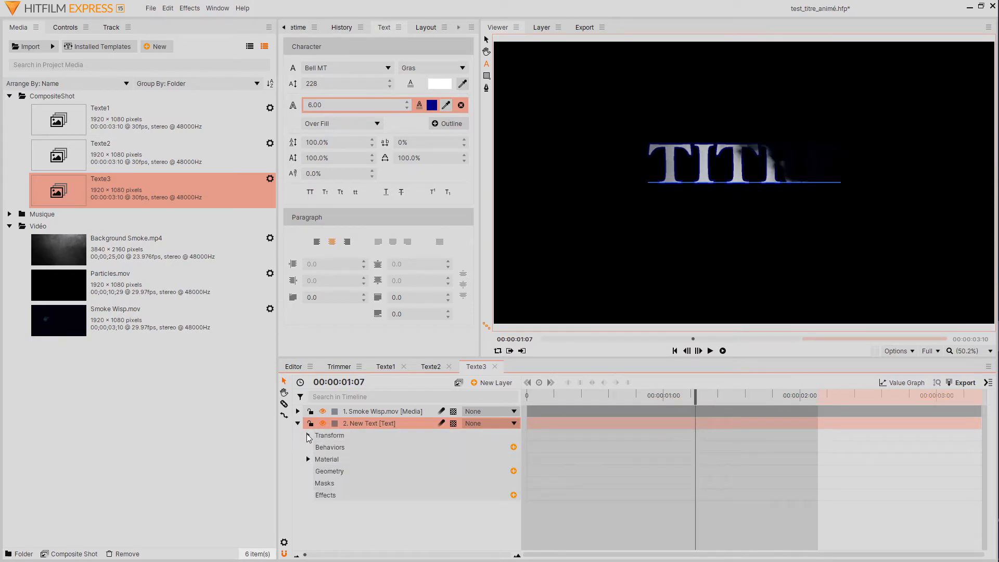
pyautogui.click(308, 435)
pyautogui.click(506, 447)
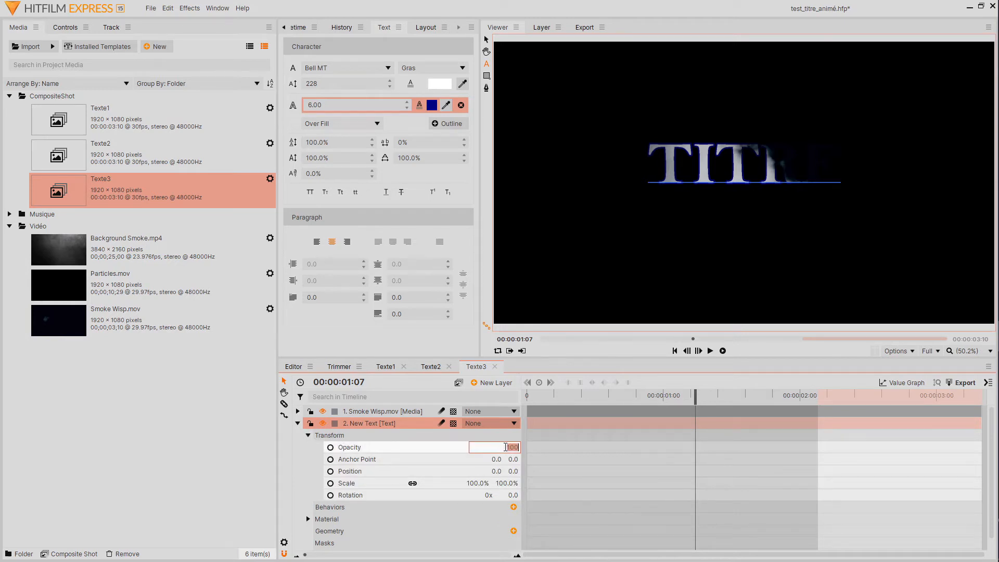
pyautogui.write('80')
pyautogui.press('Return')
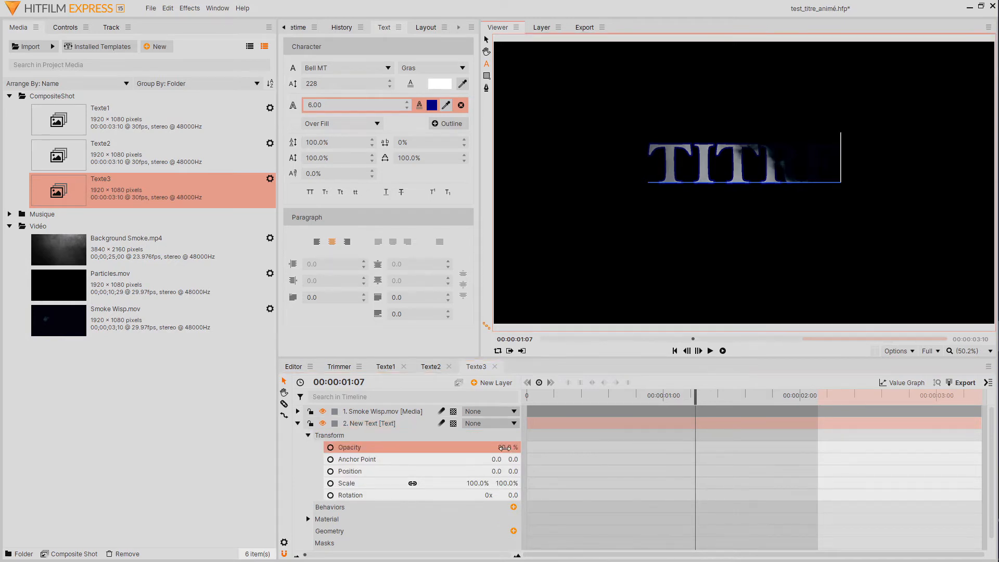
pyautogui.moveTo(694, 395); pyautogui.dragTo(234, 364)
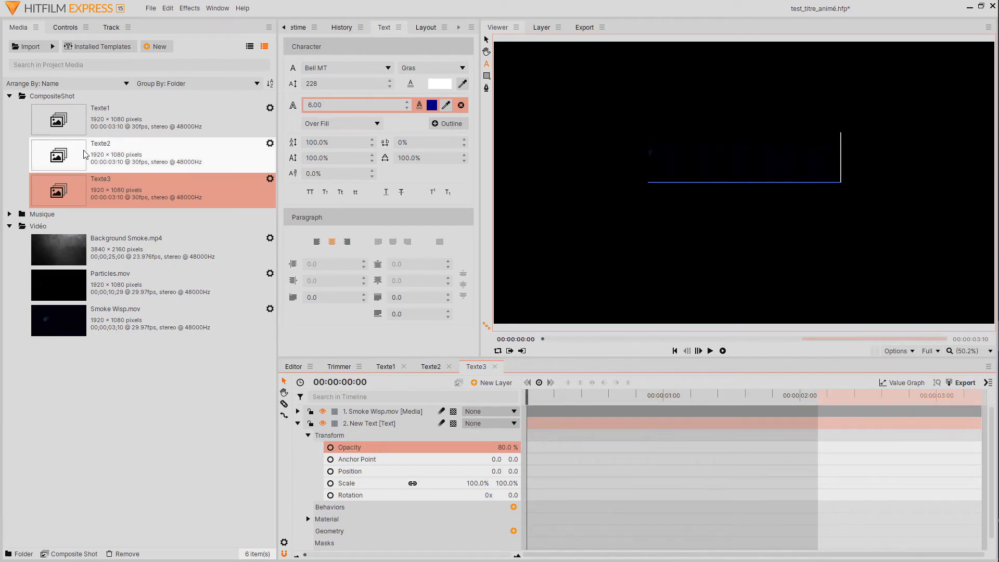
# Step: Create a new composite shot named Final in the CompositeShot folder using the 1080p Full HD @ 30 fps template
pyautogui.click(58, 96)
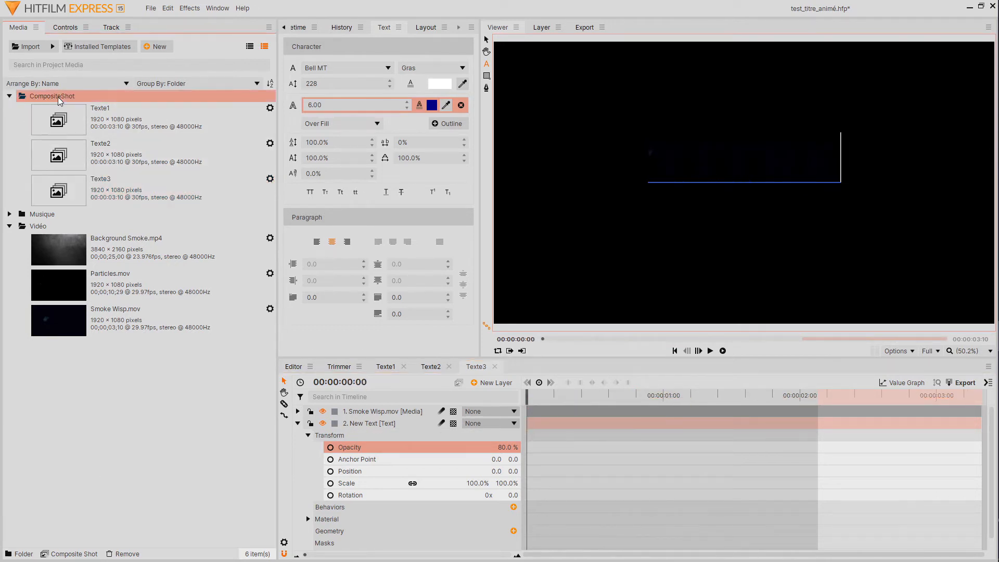
pyautogui.rightClick(58, 96)
pyautogui.moveTo(92, 105)
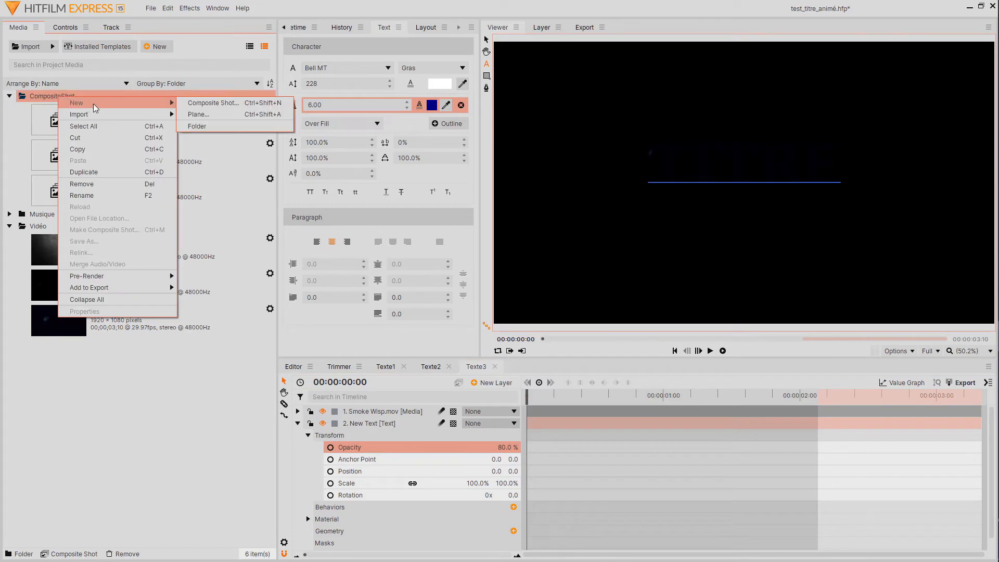
pyautogui.click(202, 103)
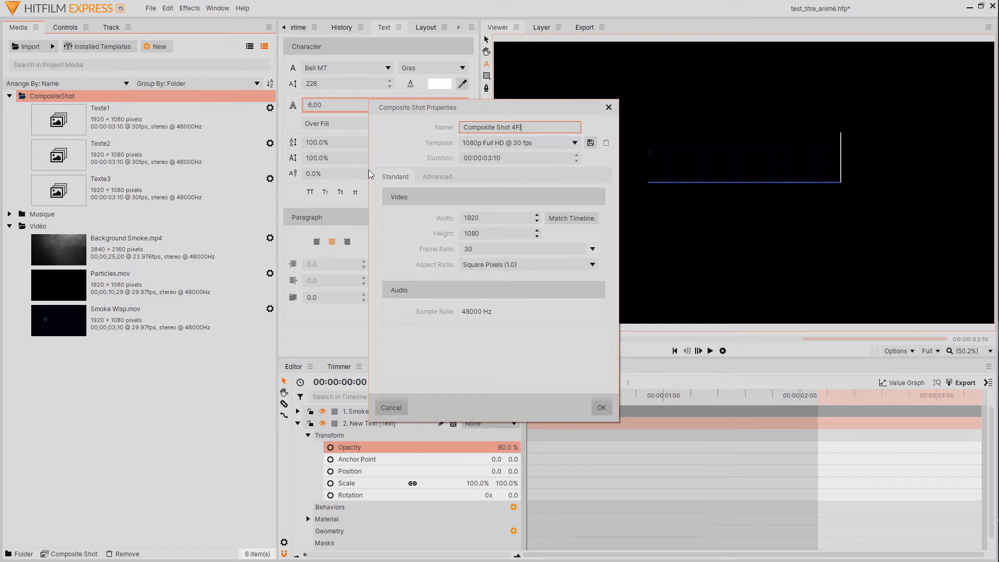
pyautogui.press('BackSpace')
pyautogui.press('BackSpace')
pyautogui.press('BackSpace')
pyautogui.press('BackSpace')
pyautogui.press('BackSpace')
pyautogui.press('BackSpace')
pyautogui.press('BackSpace')
pyautogui.press('BackSpace')
pyautogui.press('BackSpace')
pyautogui.press('BackSpace')
pyautogui.press('BackSpace')
pyautogui.press('BackSpace')
pyautogui.press('BackSpace')
pyautogui.press('BackSpace')
pyautogui.press('BackSpace')
pyautogui.press('BackSpace')
pyautogui.press('BackSpace')
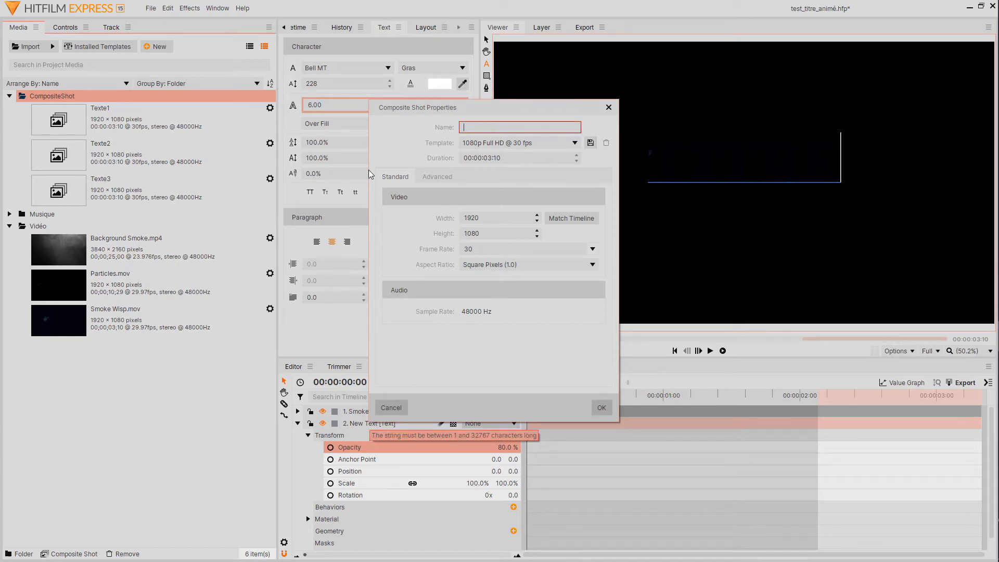
pyautogui.write('Final')
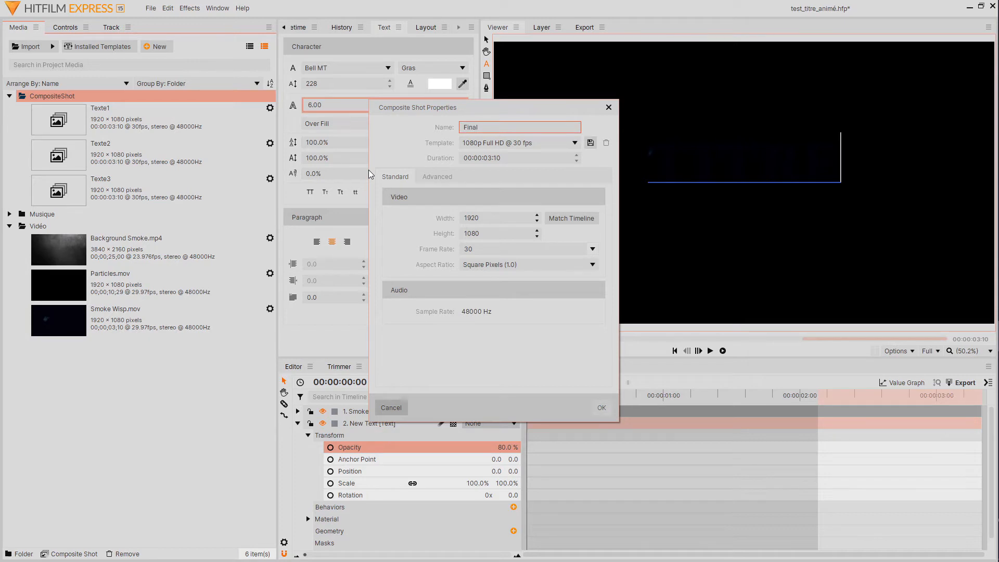
pyautogui.press('Return')
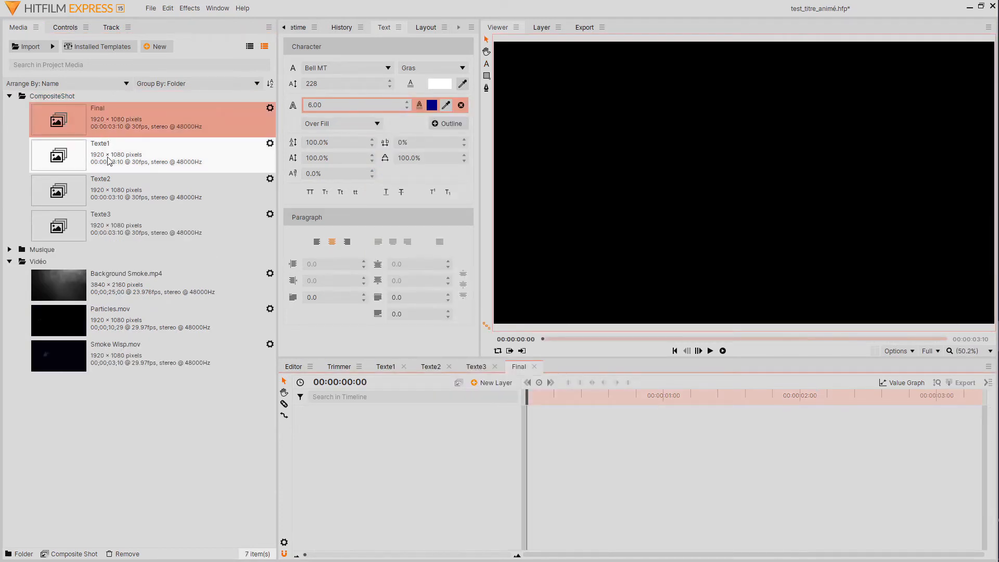
# Step: Add Texte1 at the start of the Final composite shot and set the shot's duration to 00:00:10:00
pyautogui.click(107, 152)
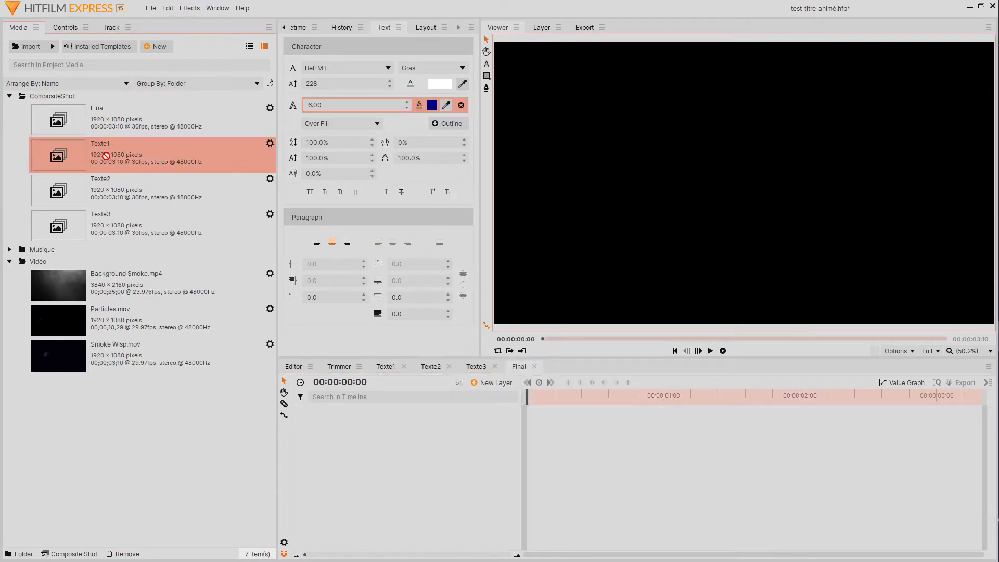
pyautogui.moveTo(83, 148); pyautogui.dragTo(527, 414)
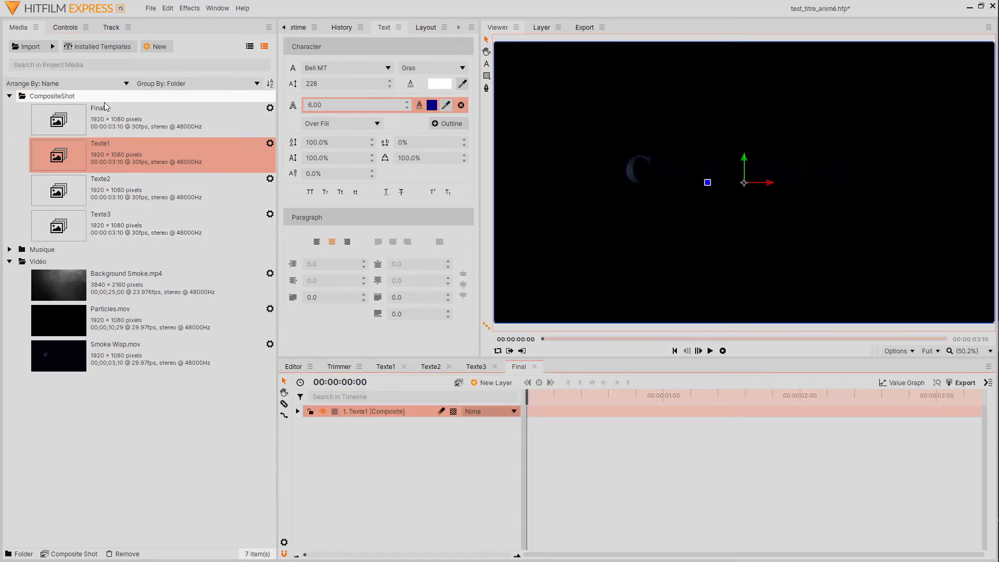
pyautogui.click(284, 543)
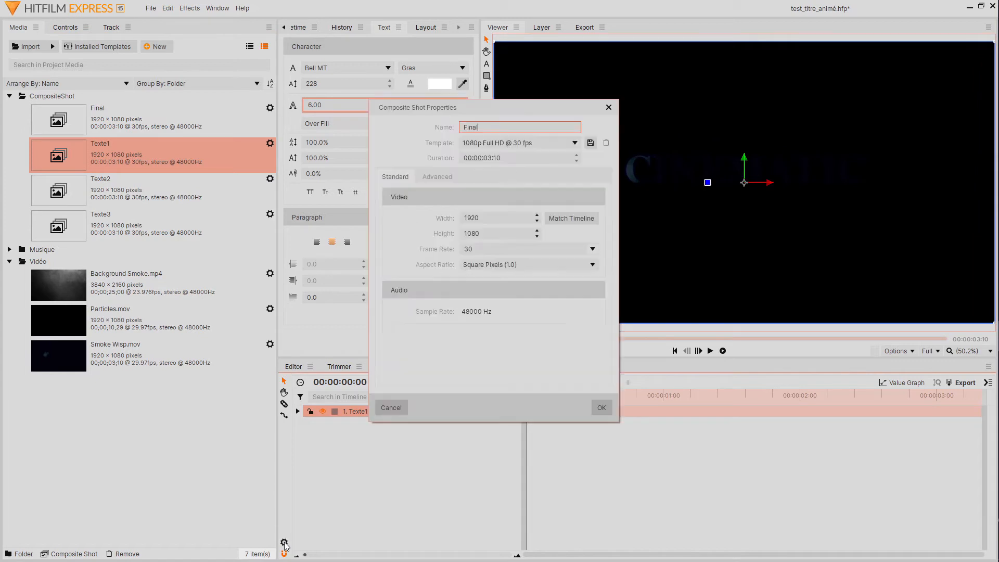
pyautogui.click(487, 158)
pyautogui.click(489, 158)
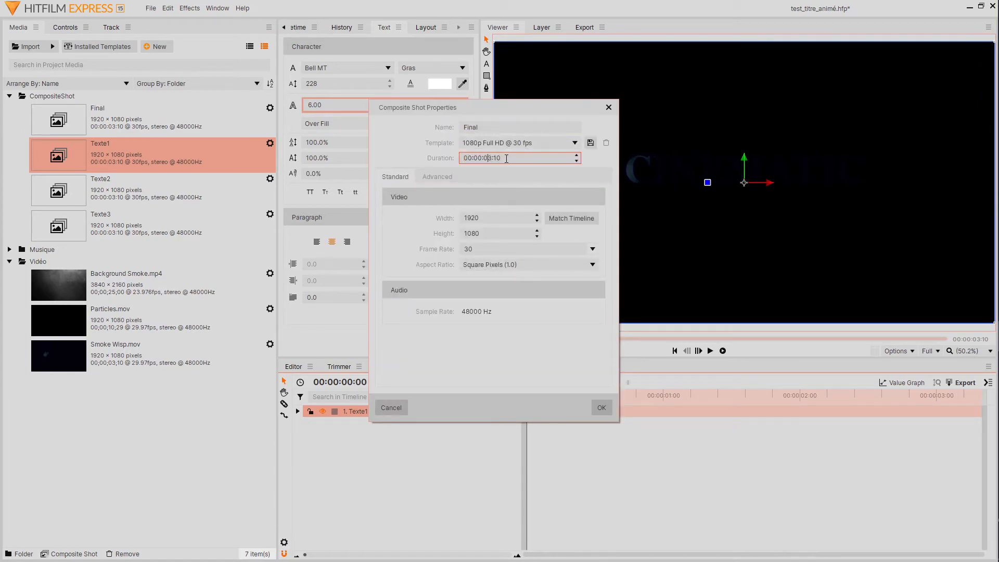
pyautogui.press('Delete')
pyautogui.write('101')
pyautogui.press('BackSpace')
pyautogui.click(602, 408)
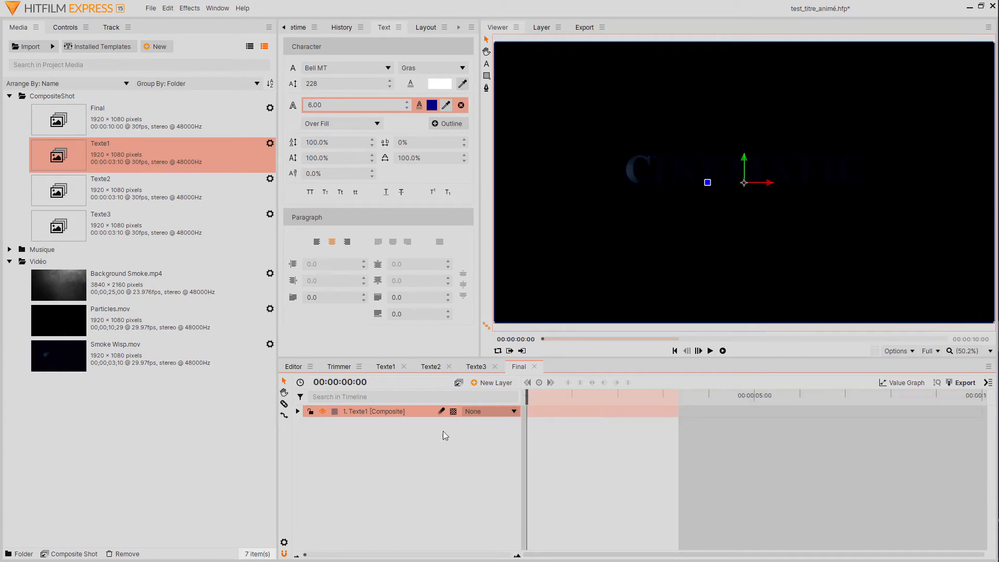
# Step: Add Texte2 to the Final timeline right after Texte1 ends, and Texte3 right after Texte2, each on its own layer
pyautogui.click(105, 190)
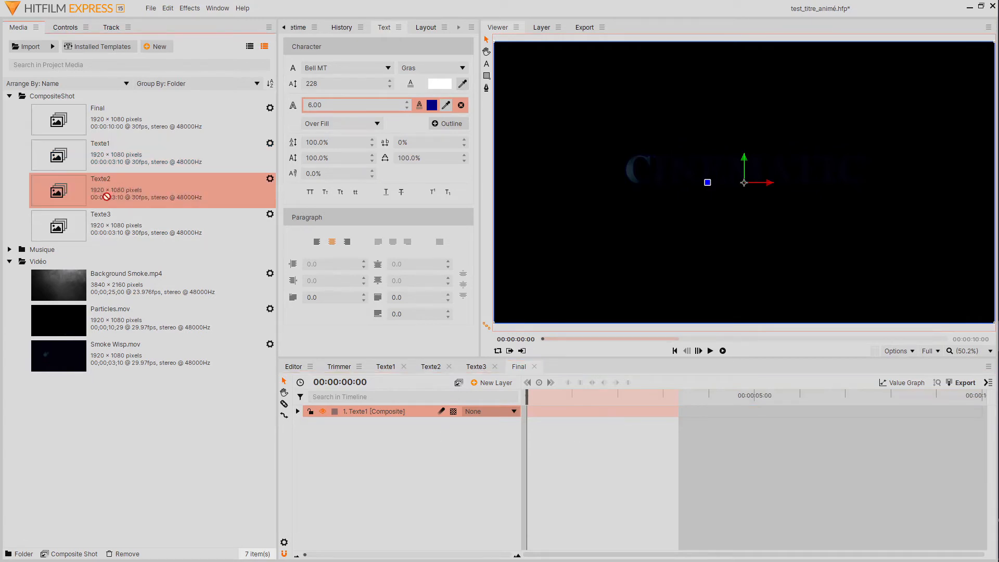
pyautogui.moveTo(107, 197)
pyautogui.mouseDown()
pyautogui.moveTo(529, 460)
pyautogui.moveTo(726, 433)
pyautogui.moveTo(676, 435)
pyautogui.mouseUp()
pyautogui.click(119, 227)
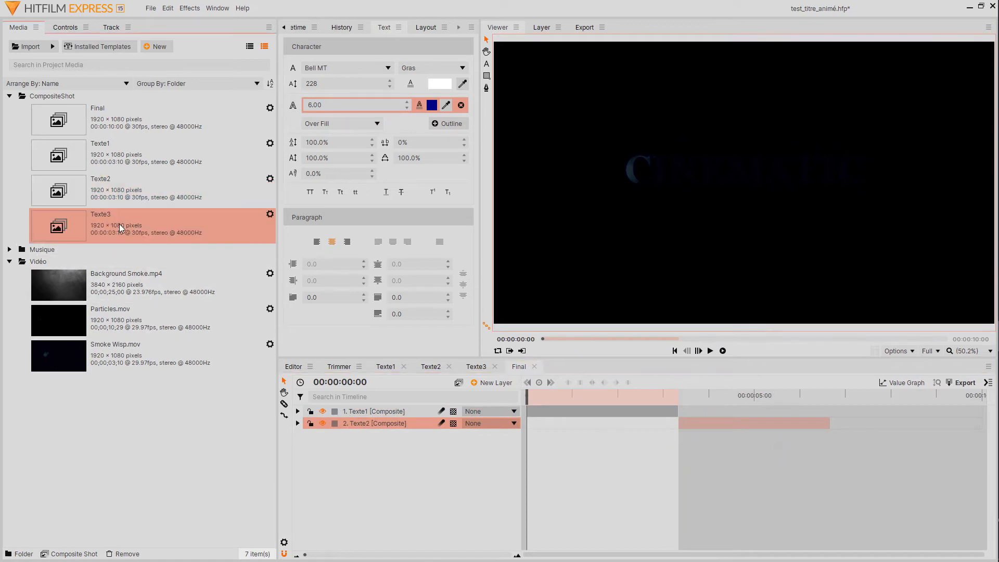
pyautogui.moveTo(120, 229)
pyautogui.mouseDown()
pyautogui.moveTo(814, 476)
pyautogui.moveTo(830, 457)
pyautogui.mouseUp()
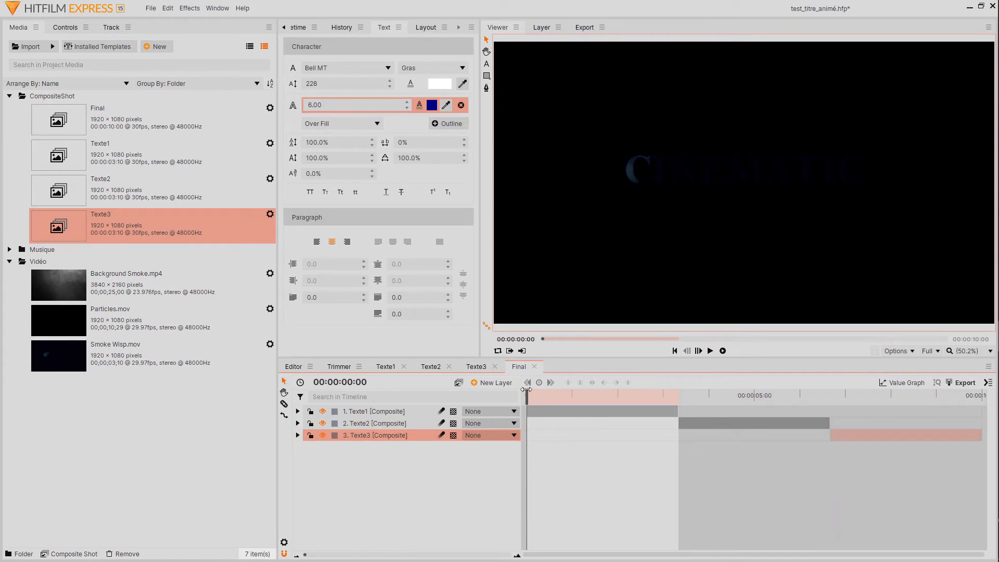
# Step: Start keyframing Texte1's opacity at 00:00:02:29, ten frames before the layer's last frame
pyautogui.moveTo(528, 393); pyautogui.dragTo(679, 422)
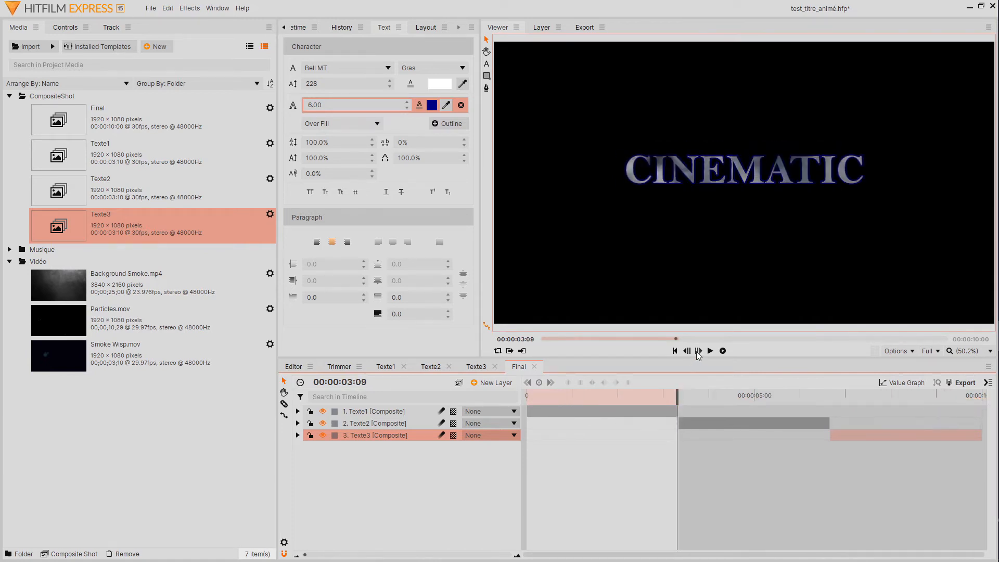
pyautogui.click(698, 351)
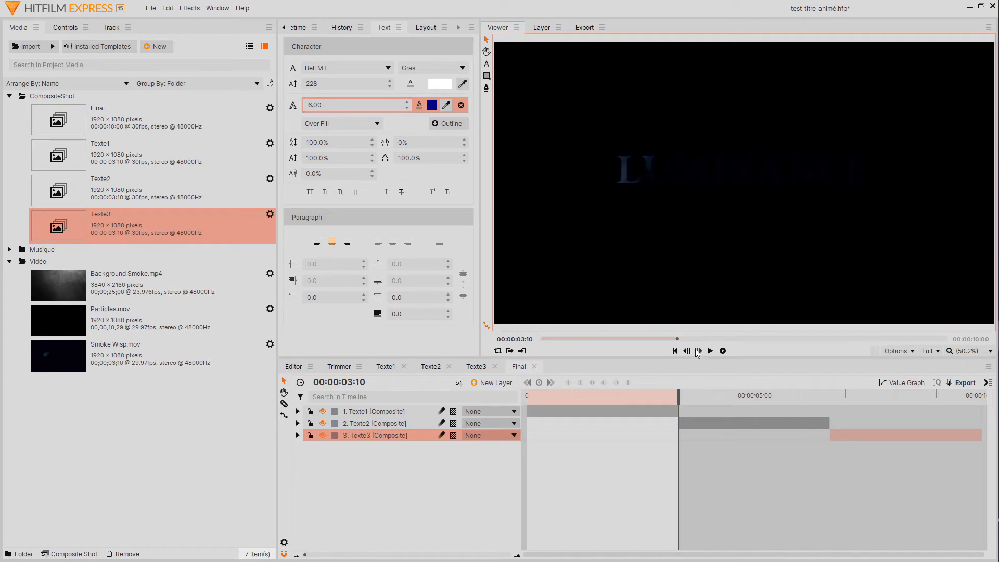
pyautogui.click(687, 351)
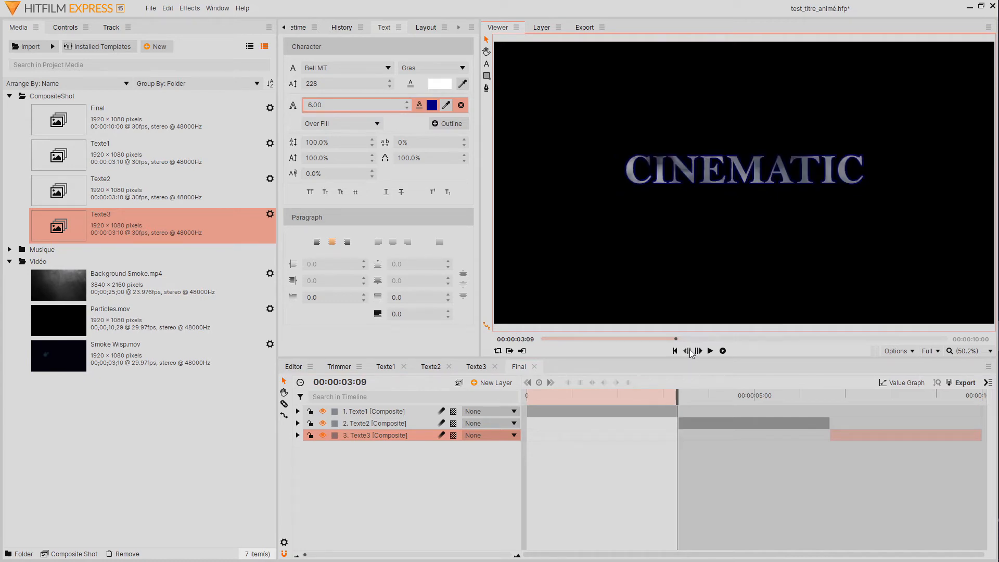
pyautogui.click(690, 350)
pyautogui.click(690, 351)
pyautogui.click(690, 351)
pyautogui.click(690, 351)
pyautogui.click(691, 351)
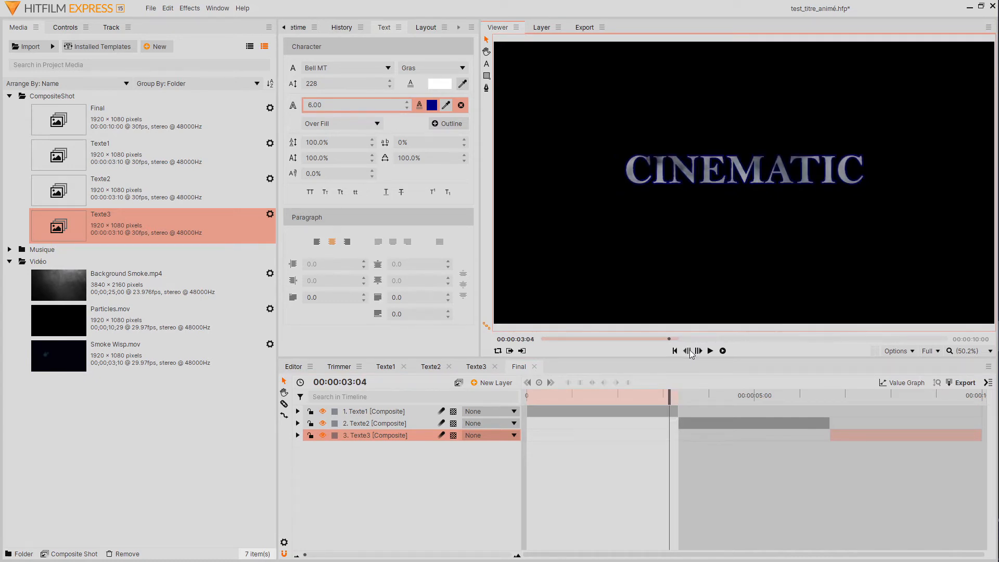
pyautogui.click(690, 351)
pyautogui.click(691, 351)
pyautogui.click(690, 351)
pyautogui.click(691, 351)
pyautogui.click(691, 351)
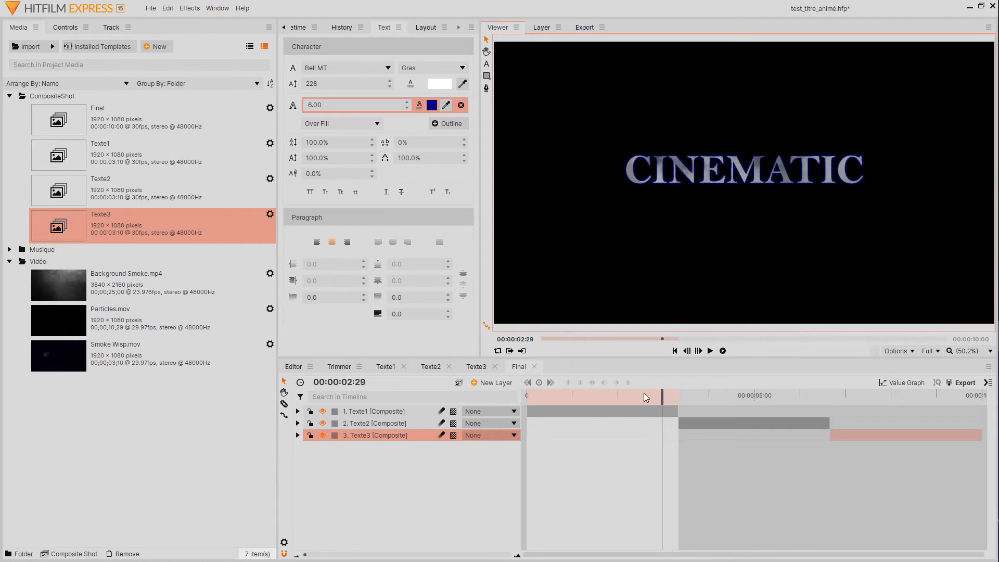
pyautogui.click(298, 412)
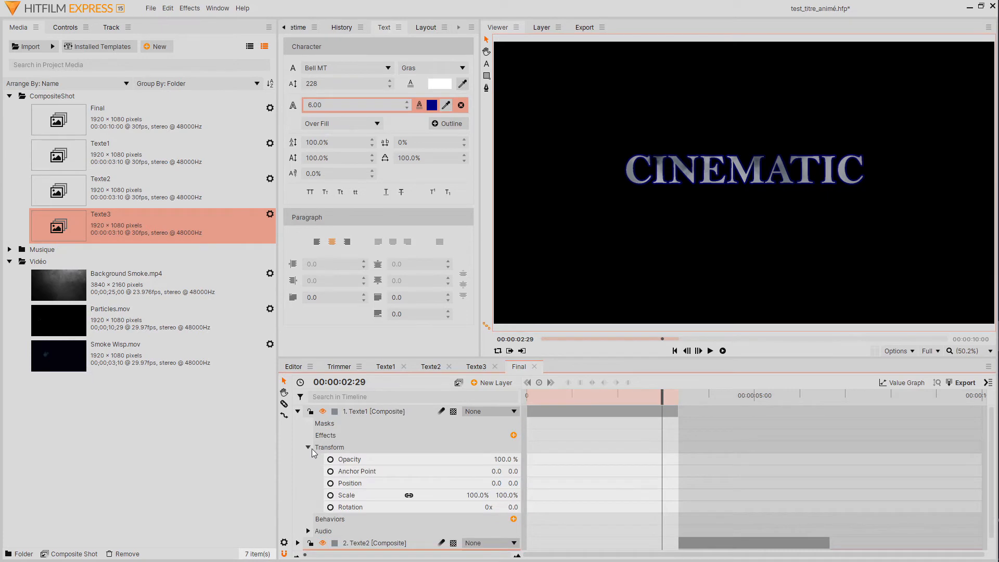
pyautogui.click(330, 460)
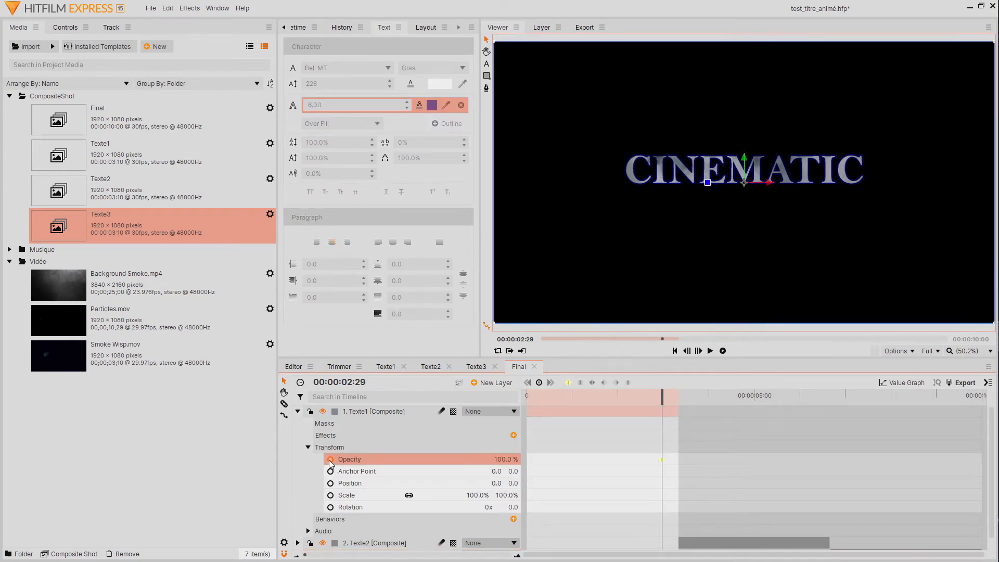
# Step: Add an opacity keyframe on Texte1's last frame, 00:00:03:09, and set it to 0% to fade the title out
pyautogui.click(702, 353)
pyautogui.click(701, 352)
pyautogui.click(701, 353)
pyautogui.click(701, 353)
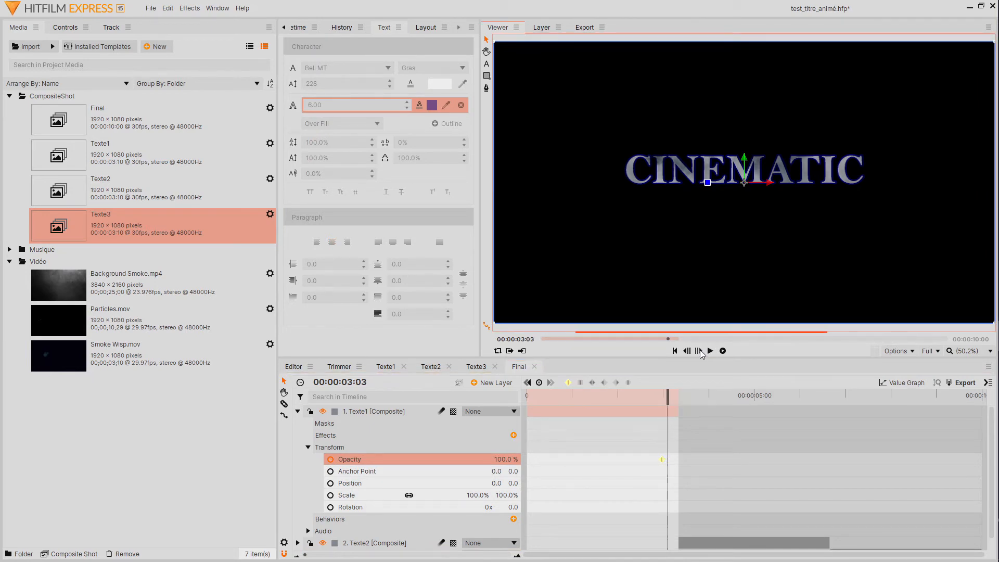
pyautogui.click(701, 353)
pyautogui.click(701, 353)
pyautogui.click(701, 353)
pyautogui.click(701, 352)
pyautogui.click(701, 353)
pyautogui.click(701, 352)
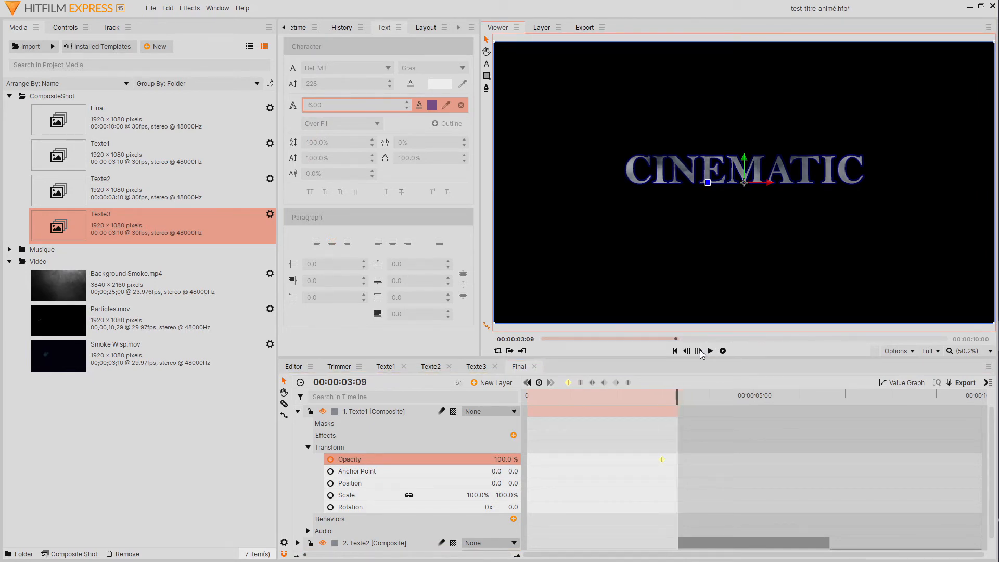
pyautogui.click(701, 353)
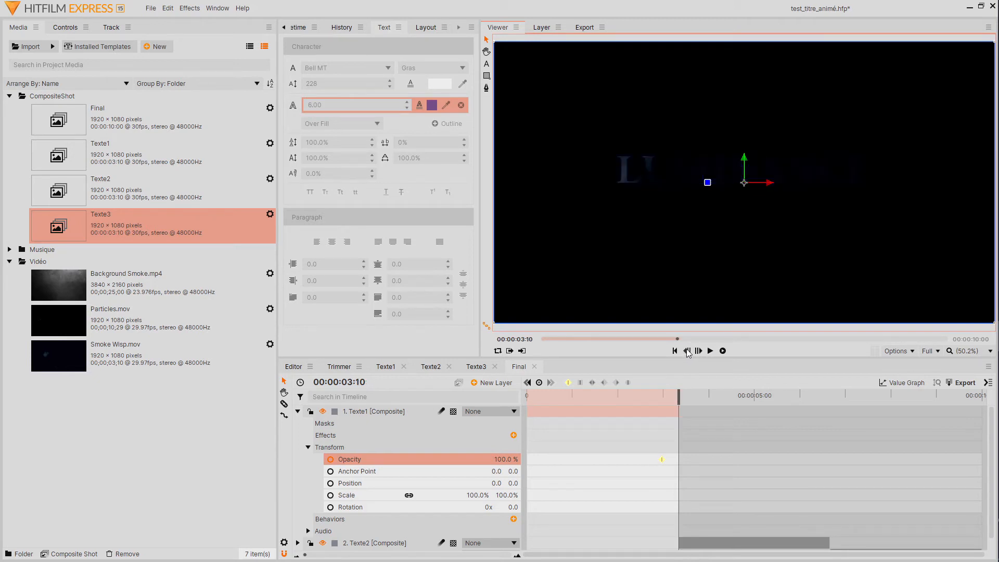
pyautogui.click(687, 351)
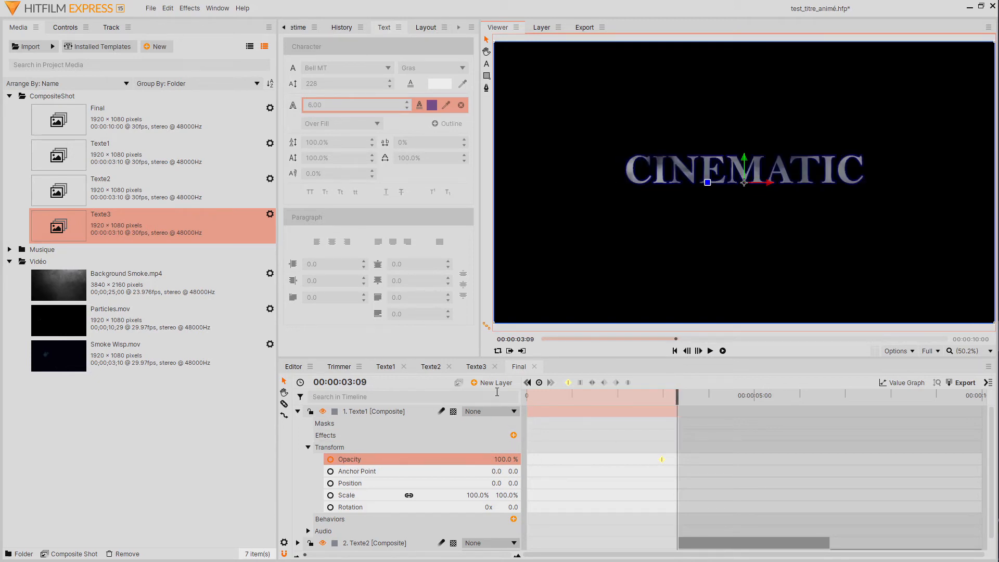
pyautogui.click(540, 383)
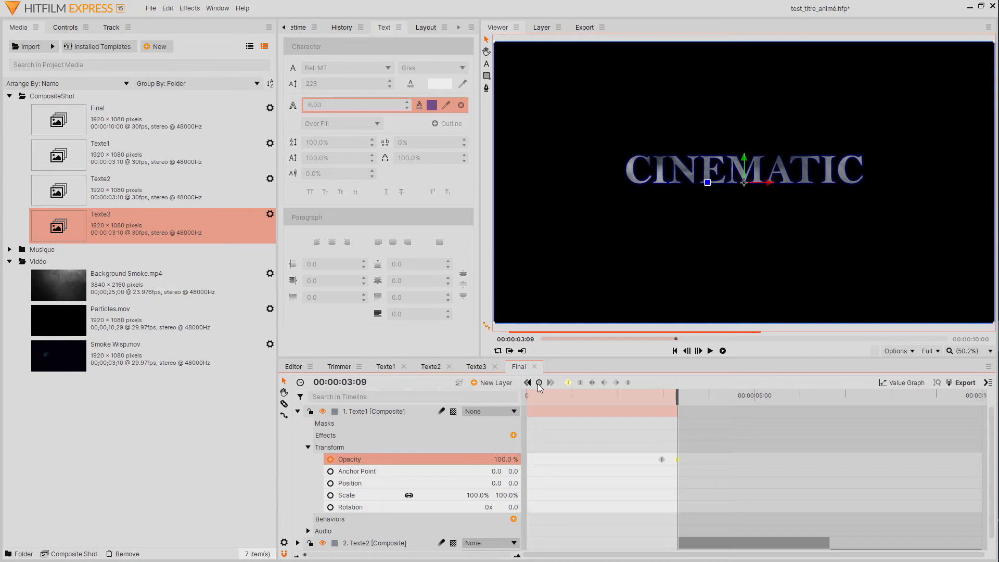
pyautogui.click(506, 459)
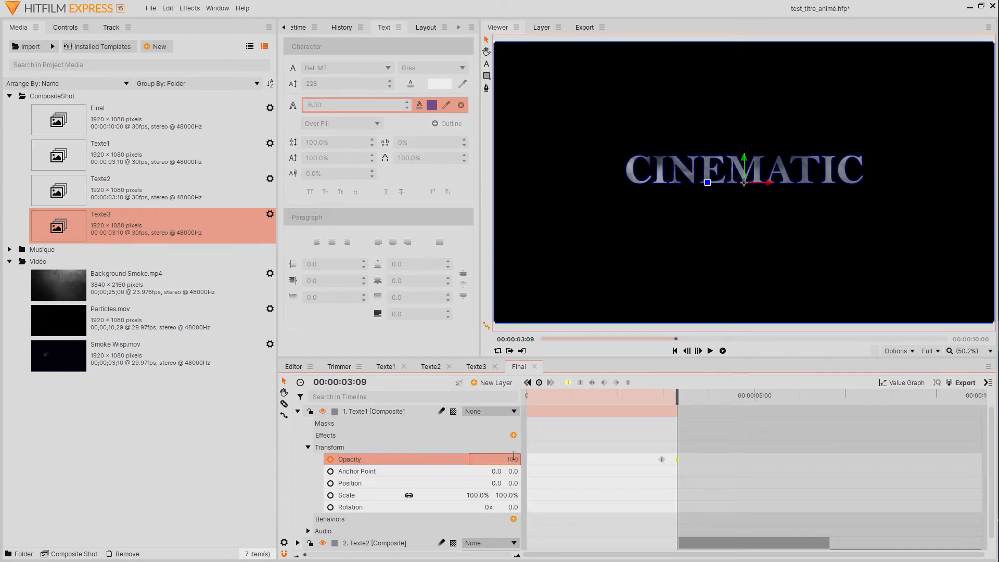
pyautogui.write('0')
pyautogui.press('Return')
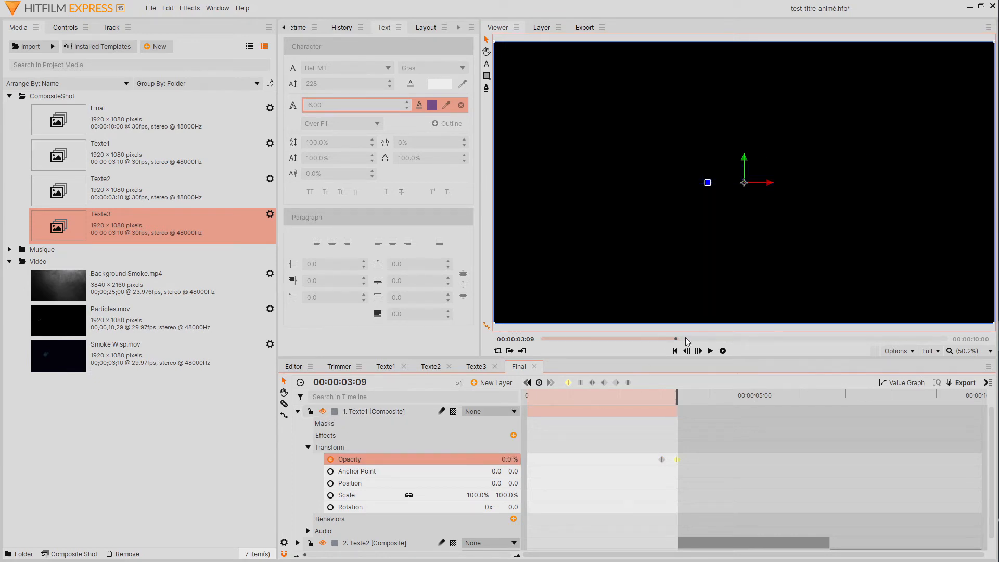
# Step: Start keyframing Texte2's opacity on its first frame, 00:00:03:10
pyautogui.click(699, 351)
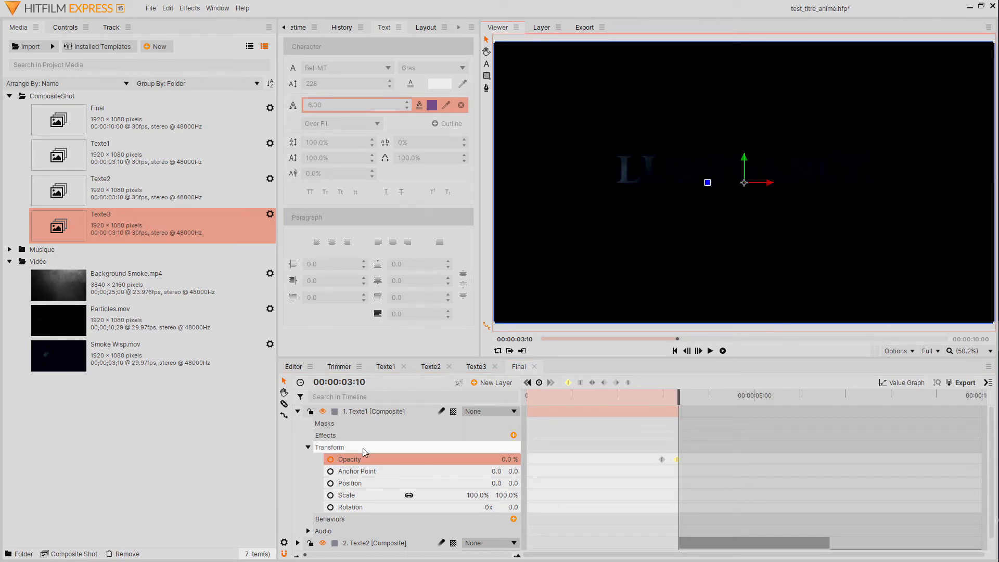
pyautogui.click(308, 448)
pyautogui.click(297, 483)
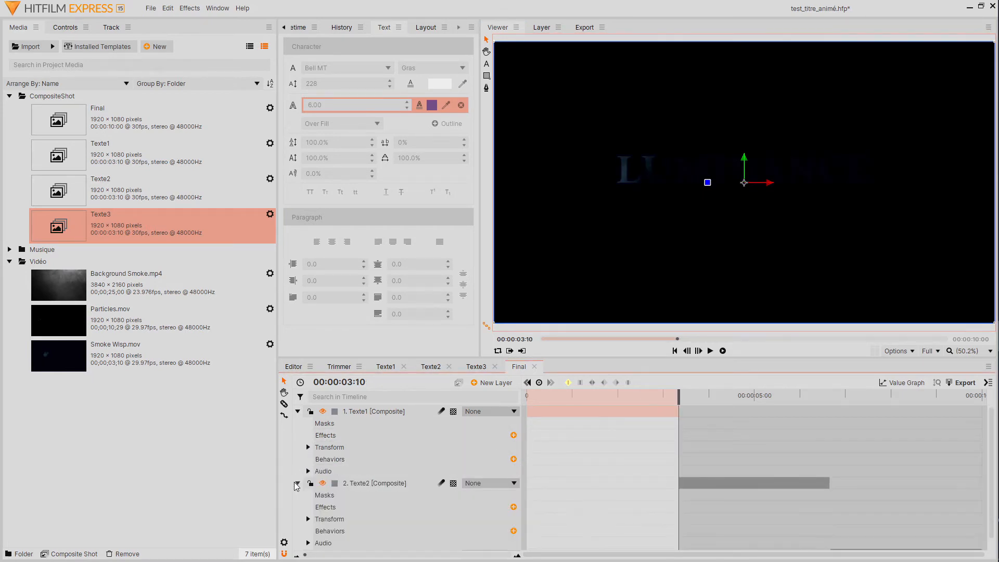
pyautogui.click(308, 519)
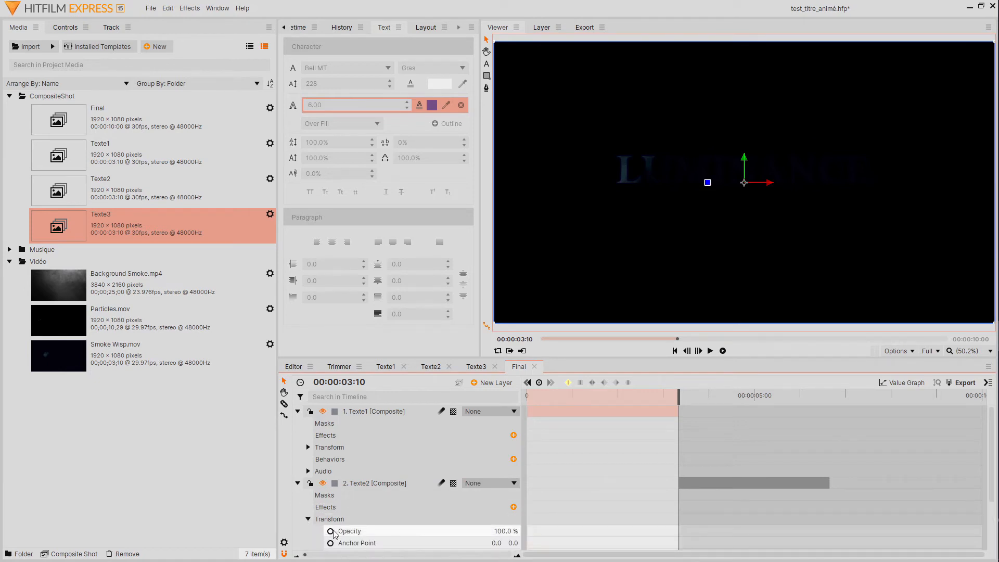
pyautogui.click(331, 531)
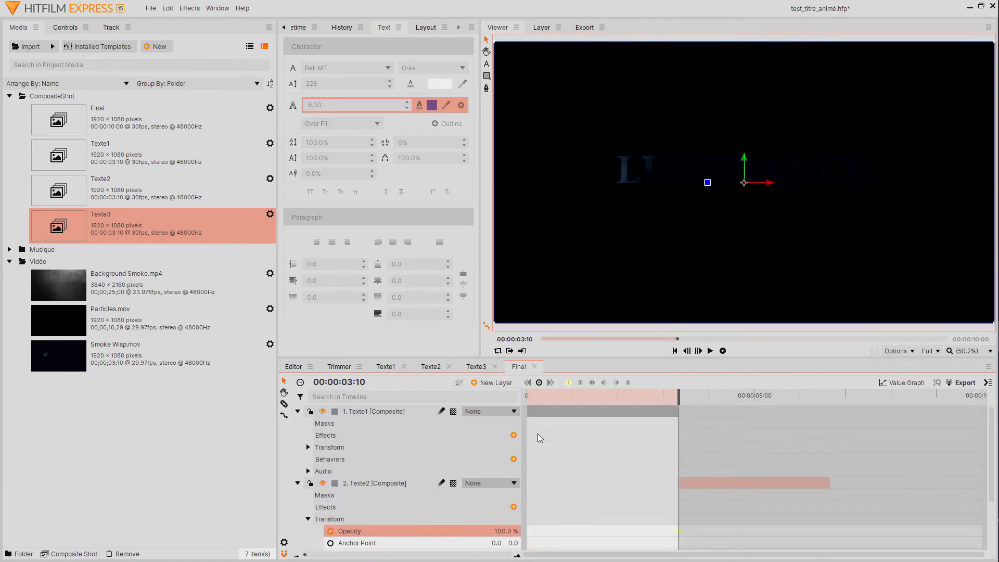
# Step: Add a second opacity keyframe to Texte2 ten frames further on, at 00:00:03:20
pyautogui.click(699, 351)
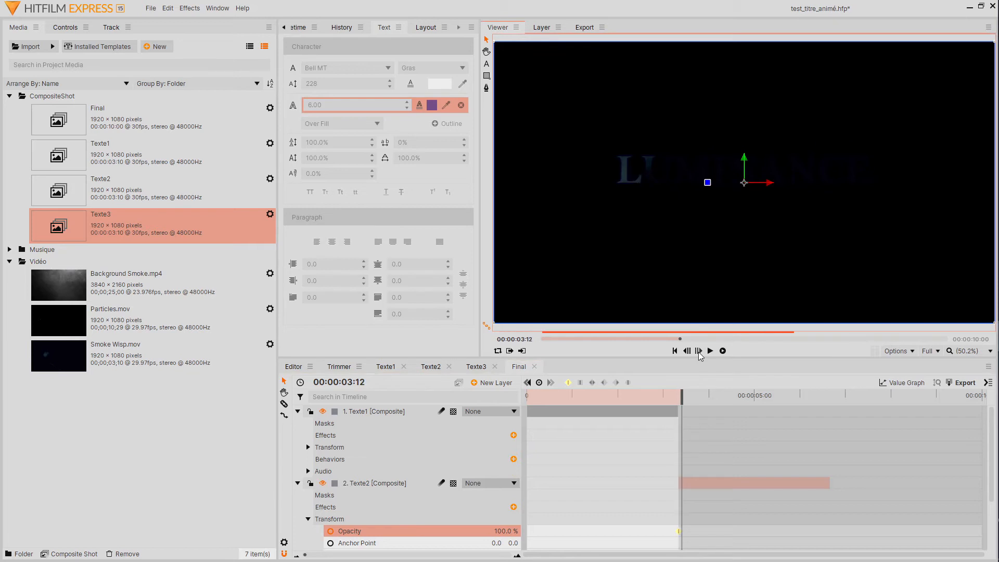
pyautogui.click(699, 353)
pyautogui.click(699, 352)
pyautogui.click(699, 352)
pyautogui.click(699, 353)
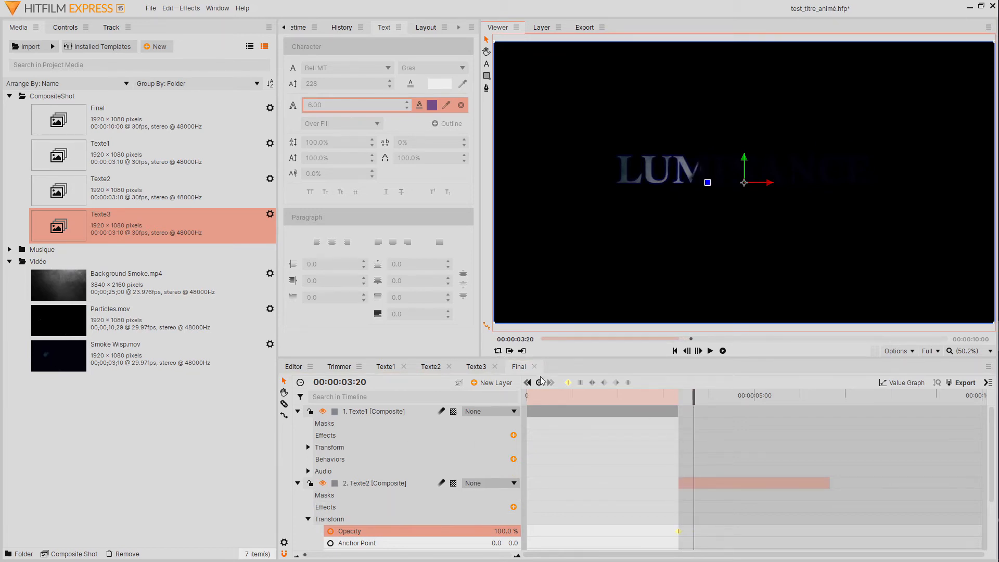
pyautogui.click(540, 383)
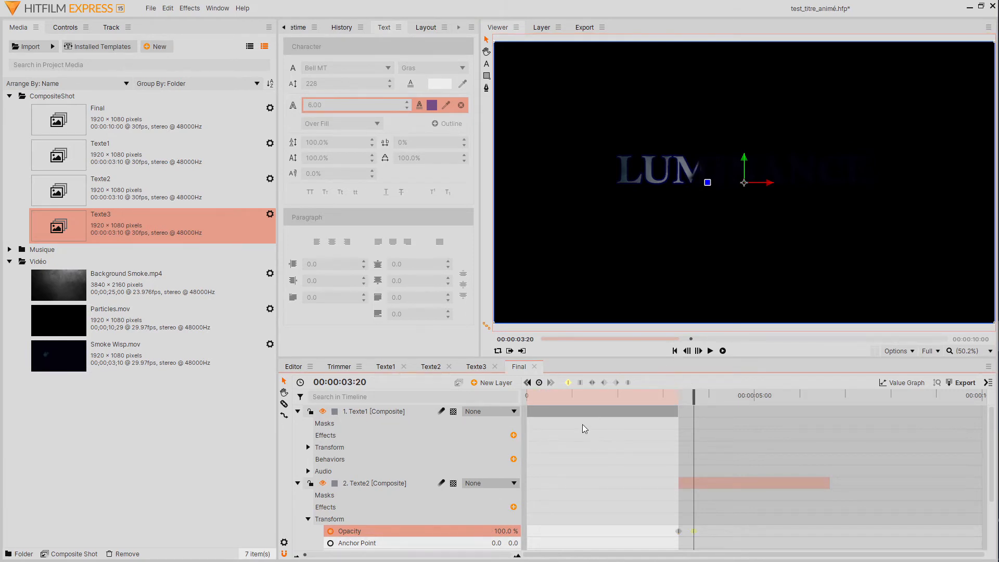
# Step: Set Texte2's first opacity keyframe to 0% for a fade-in and check the keyframe at 00:00:03:20
pyautogui.click(528, 385)
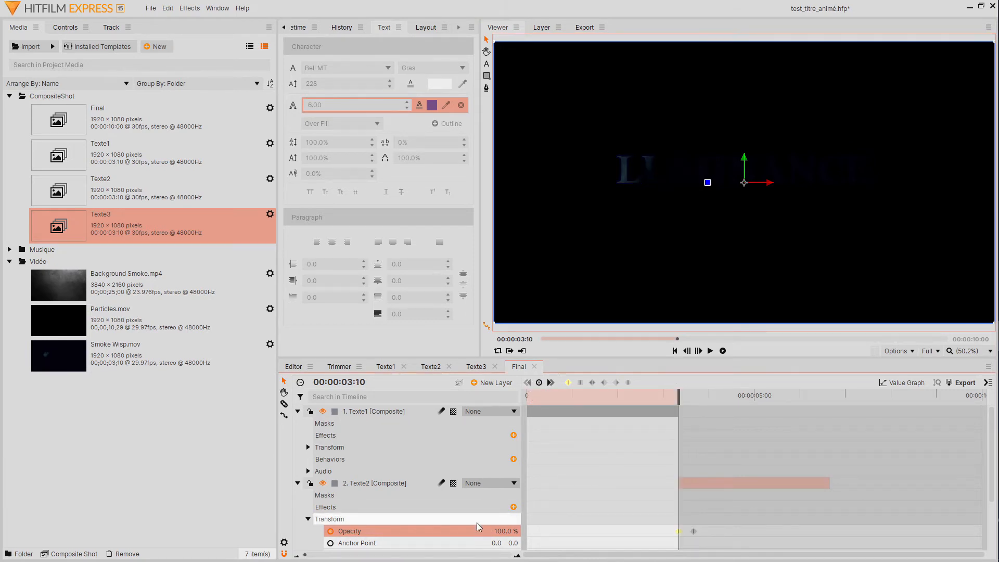
pyautogui.click(497, 532)
pyautogui.press('BackSpace')
pyautogui.press('BackSpace')
pyautogui.press('BackSpace')
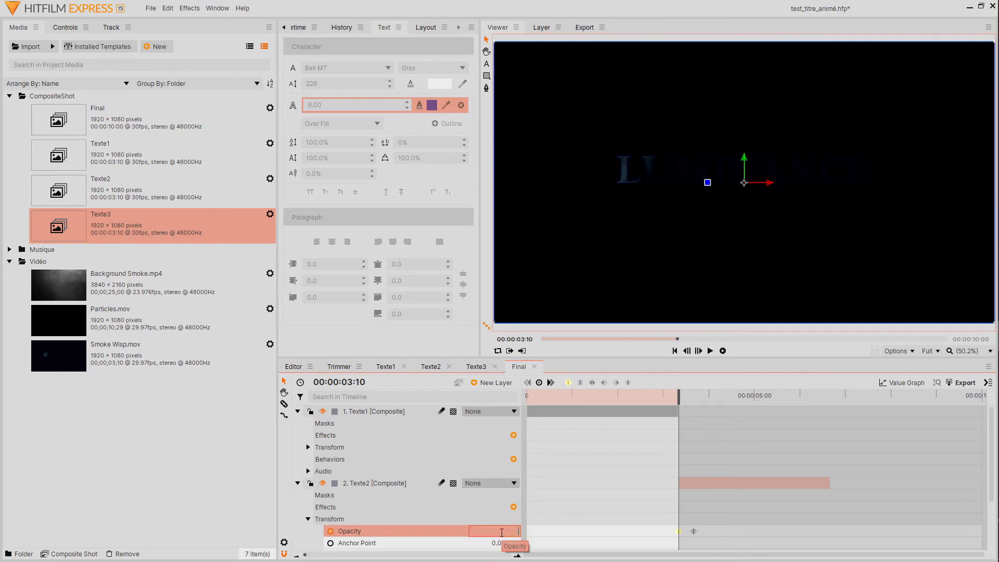
pyautogui.press('Return')
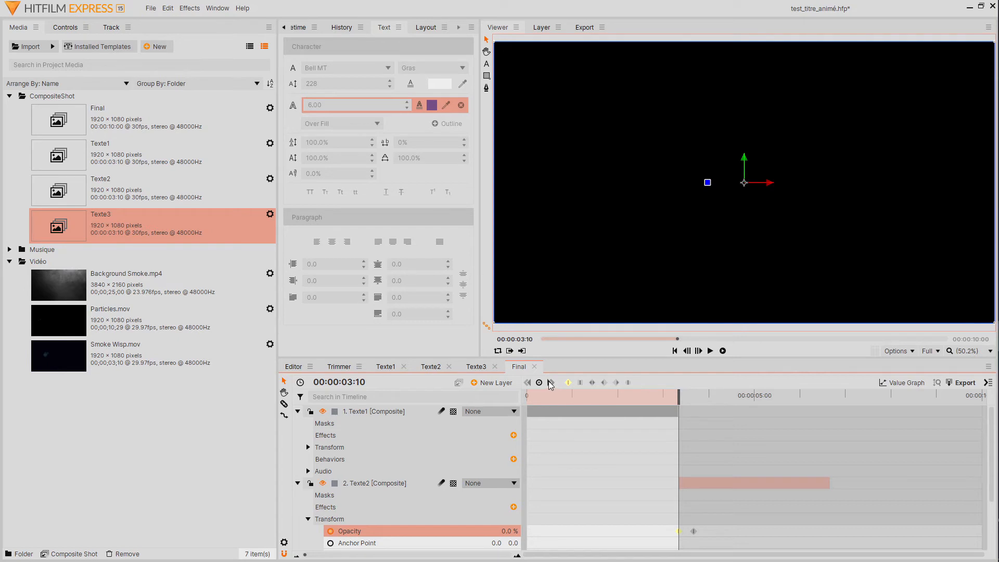
pyautogui.click(550, 382)
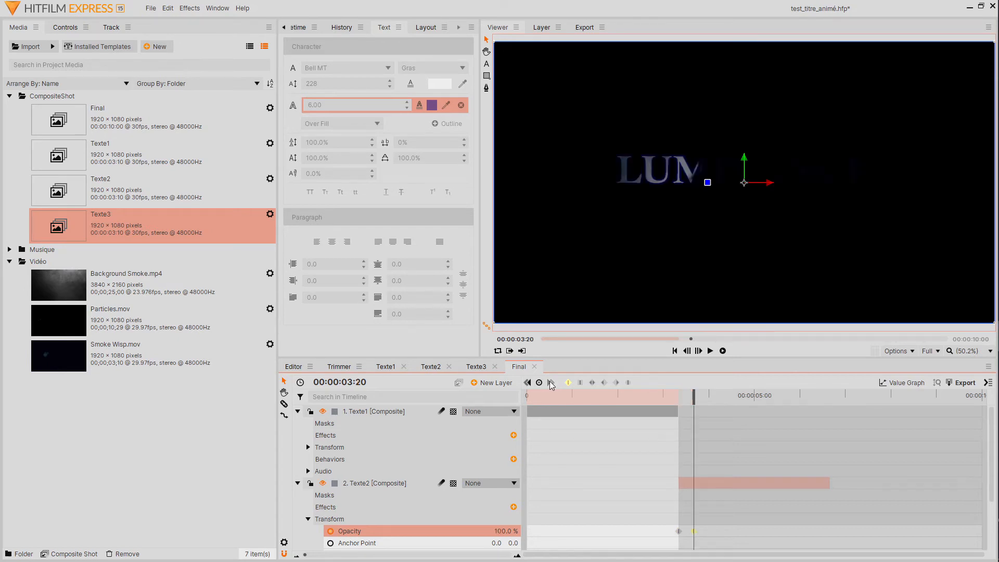
# Step: Add opacity keyframes to Texte2 on its last frame, 00:00:06:19, and ten frames earlier, at 00:00:06:09
pyautogui.scroll(-3, 733, 452)
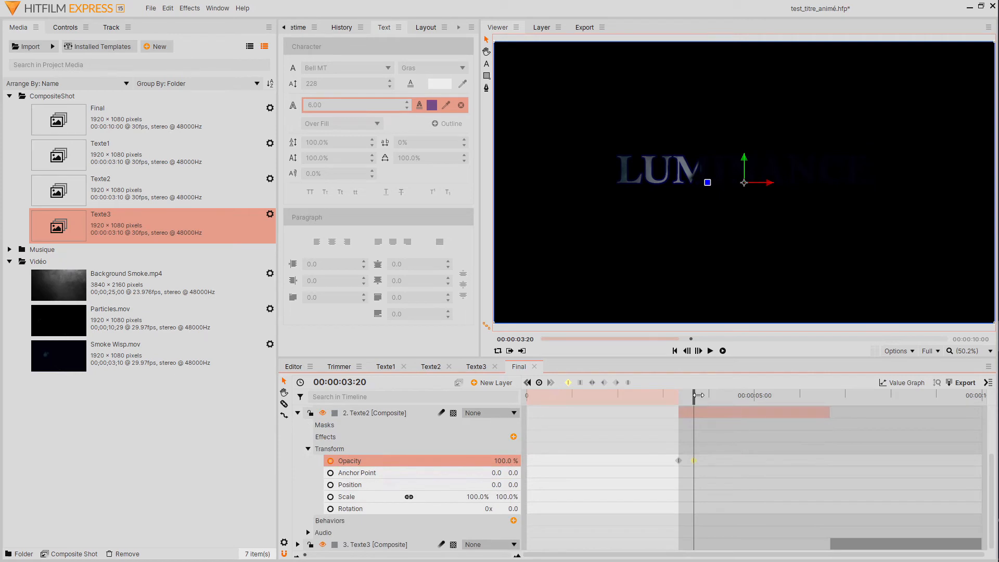
pyautogui.moveTo(698, 396); pyautogui.dragTo(829, 399)
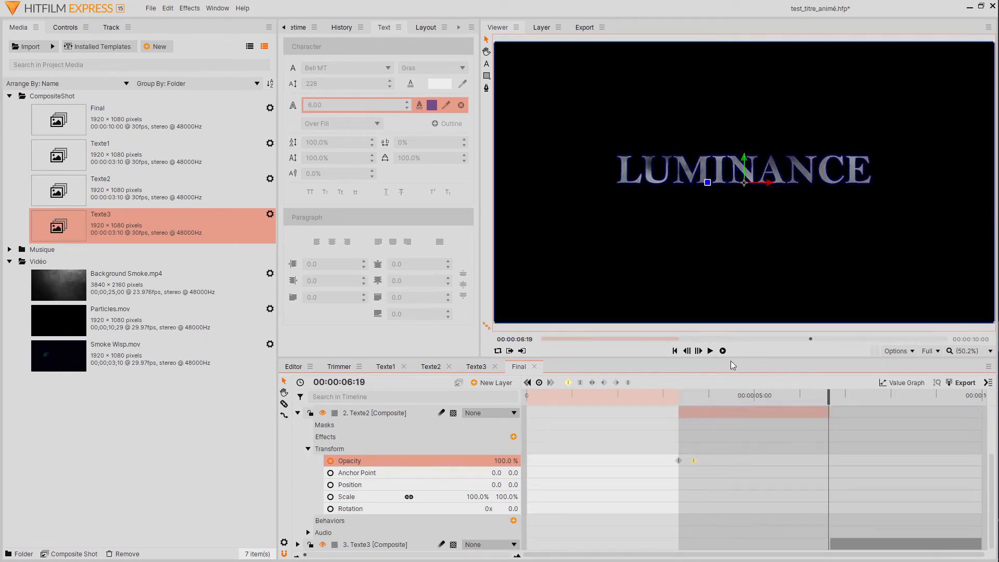
pyautogui.click(699, 351)
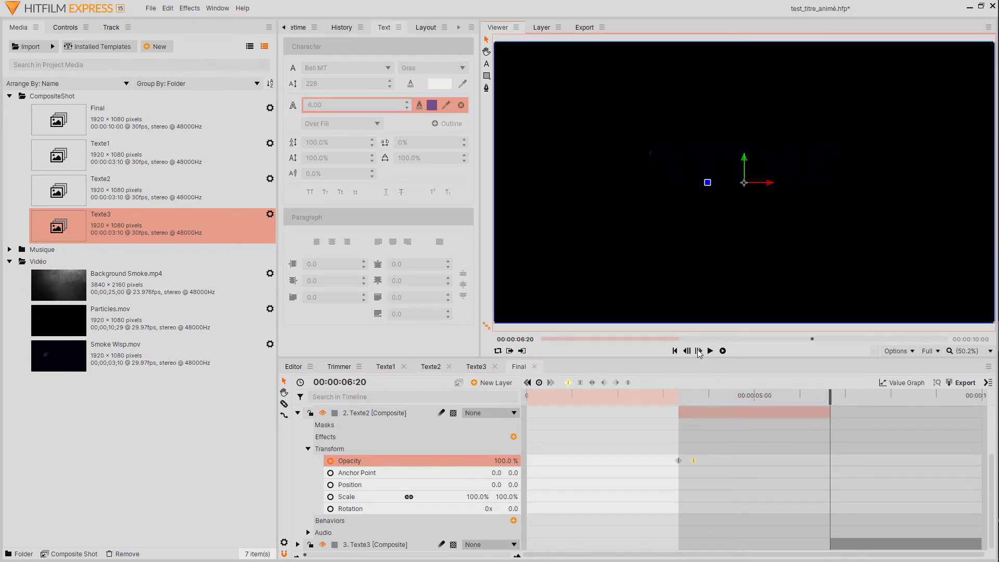
pyautogui.click(687, 351)
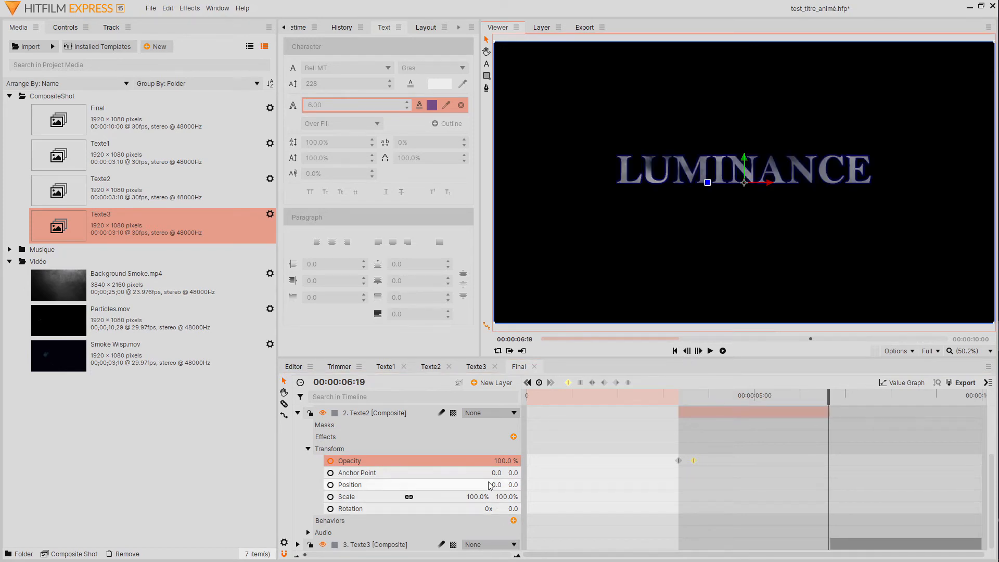
pyautogui.click(540, 382)
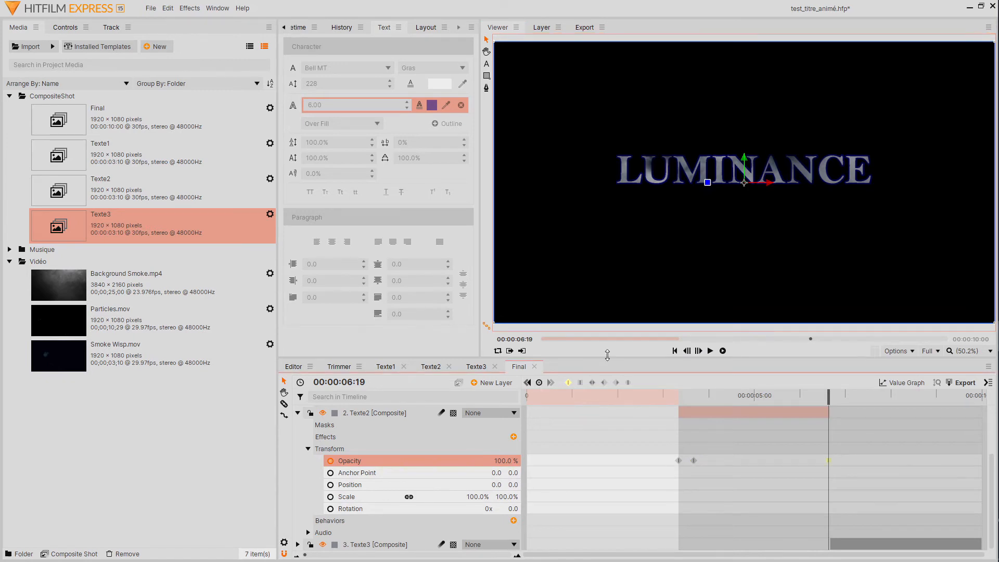
pyautogui.click(686, 352)
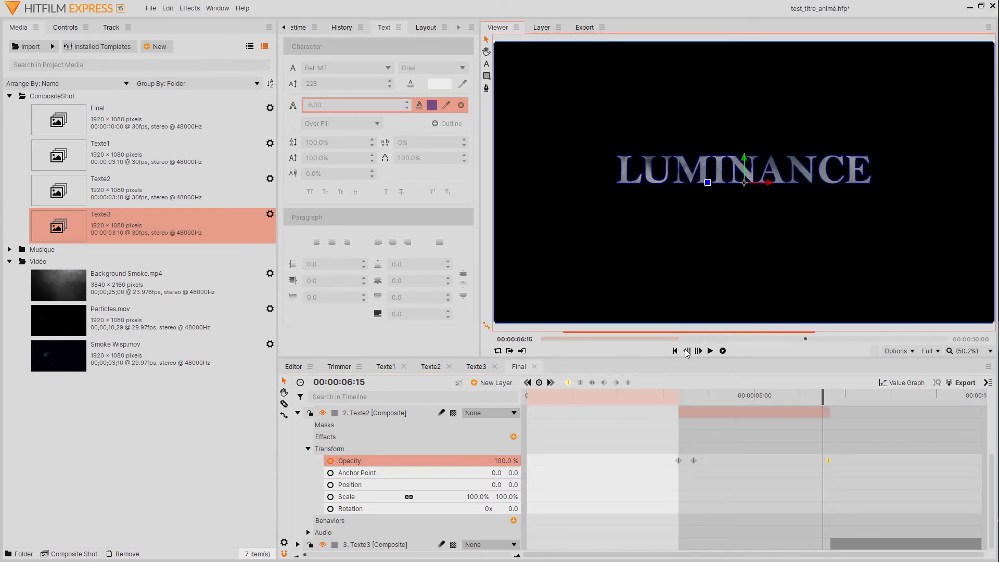
pyautogui.click(687, 352)
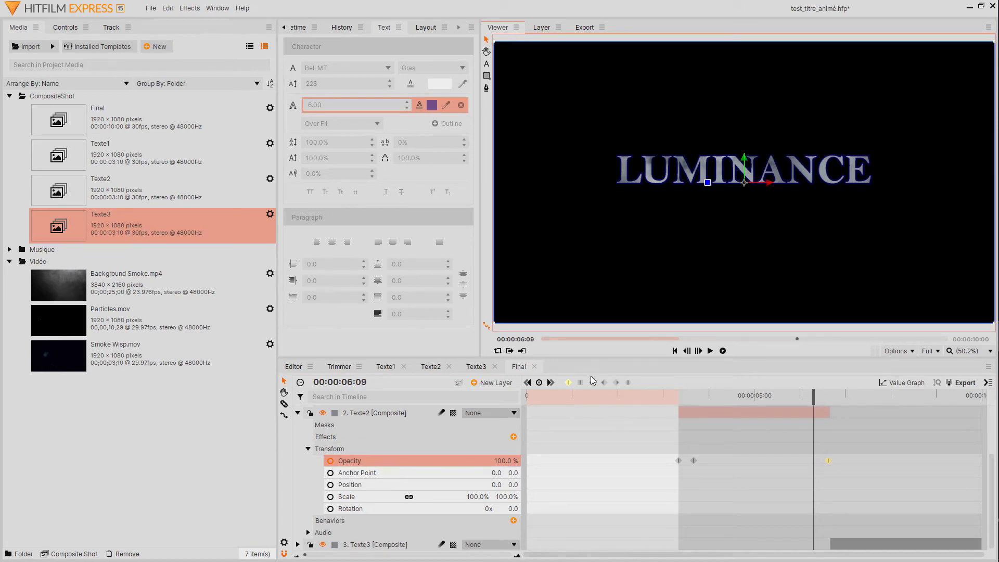
pyautogui.click(539, 383)
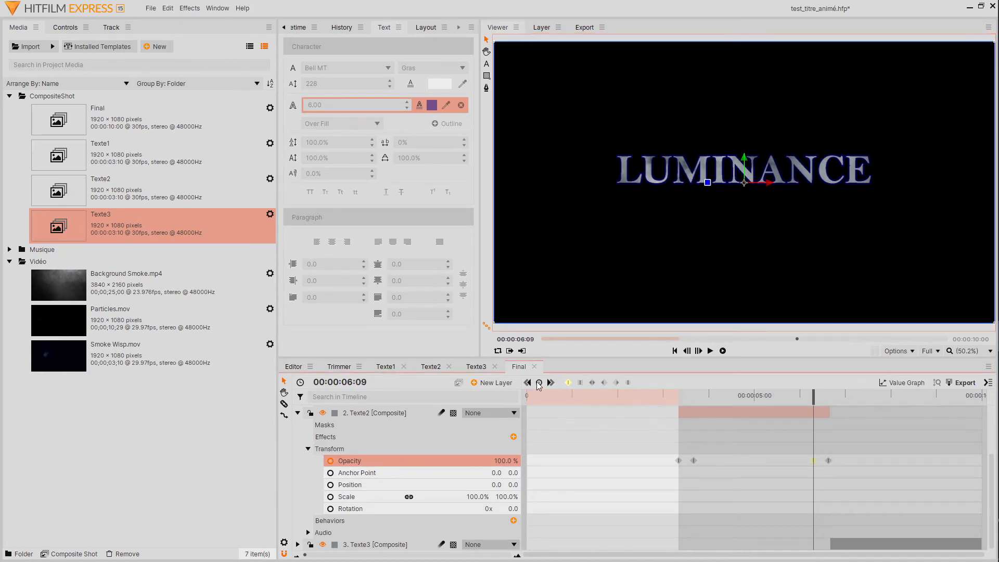
# Step: Set Texte2's last opacity keyframe, at 00:00:06:19, to 0% so the title fades out
pyautogui.click(549, 382)
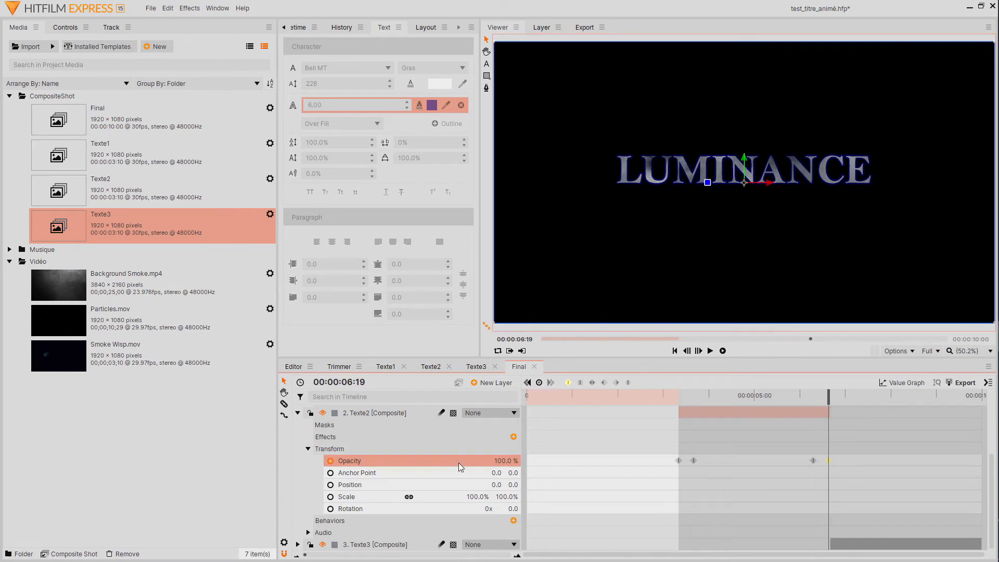
pyautogui.click(506, 461)
pyautogui.write('0')
pyautogui.press('Return')
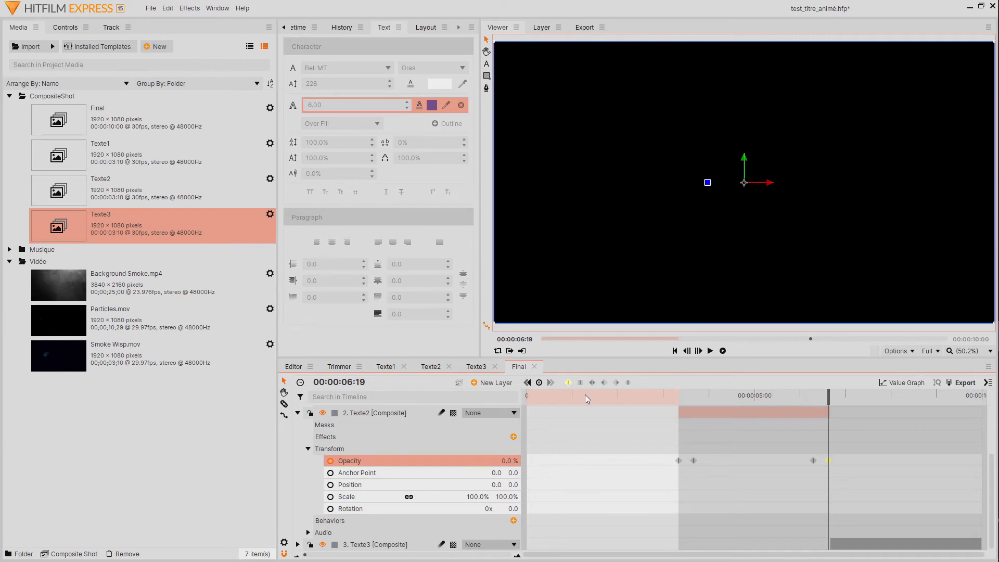
# Step: Add an opacity keyframe to Texte3 on its first frame, at 00:00:06:20
pyautogui.click(298, 413)
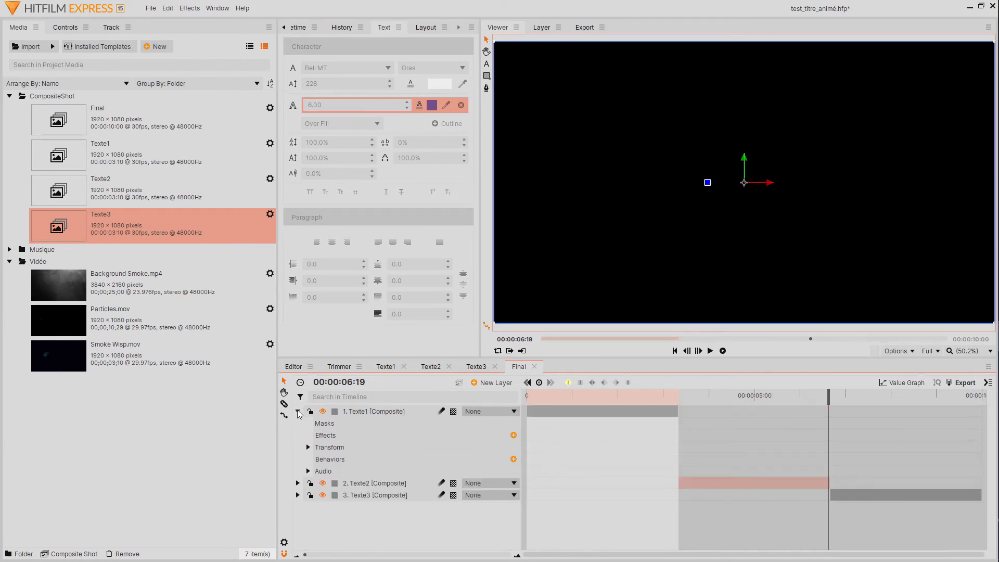
pyautogui.click(298, 495)
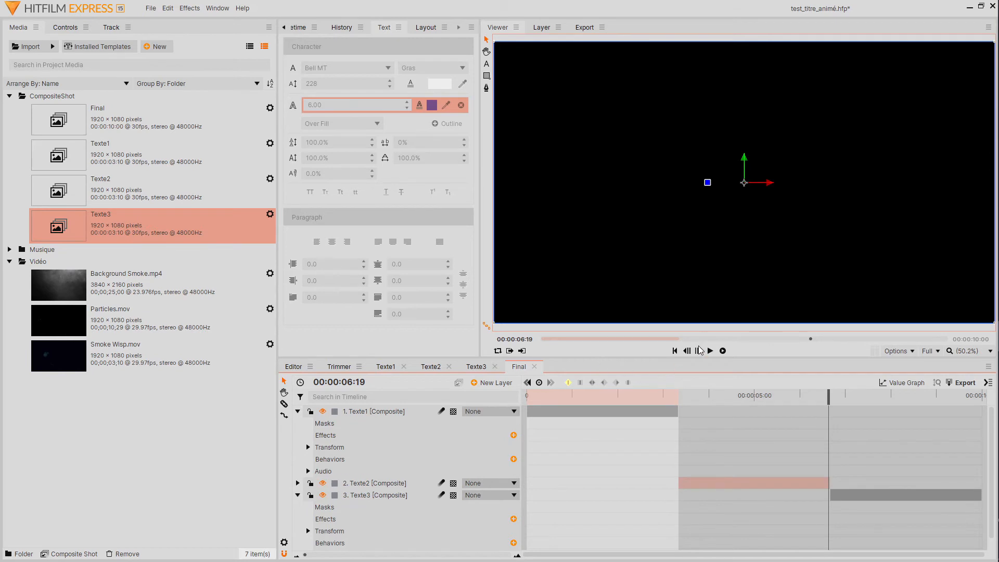
pyautogui.click(701, 351)
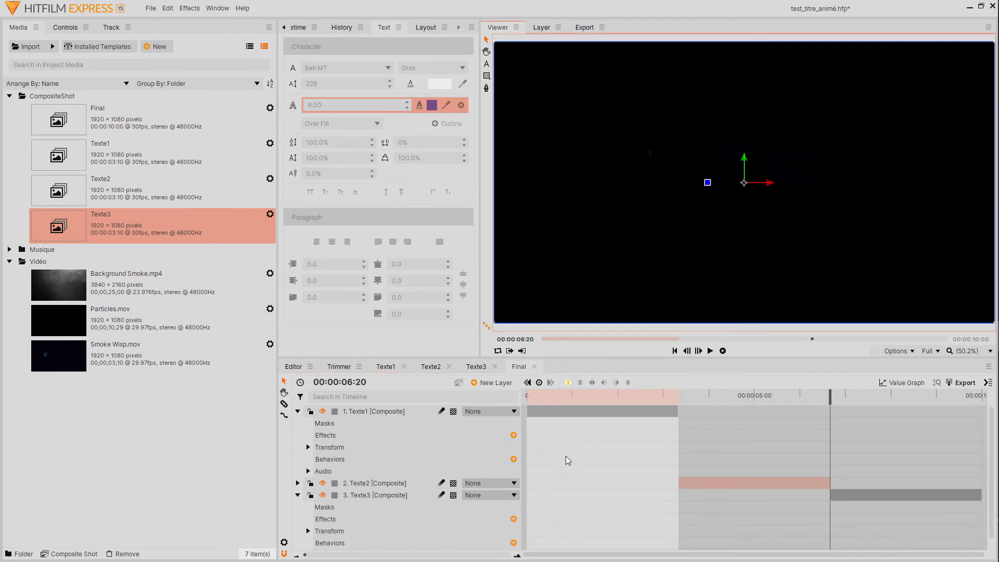
pyautogui.click(308, 531)
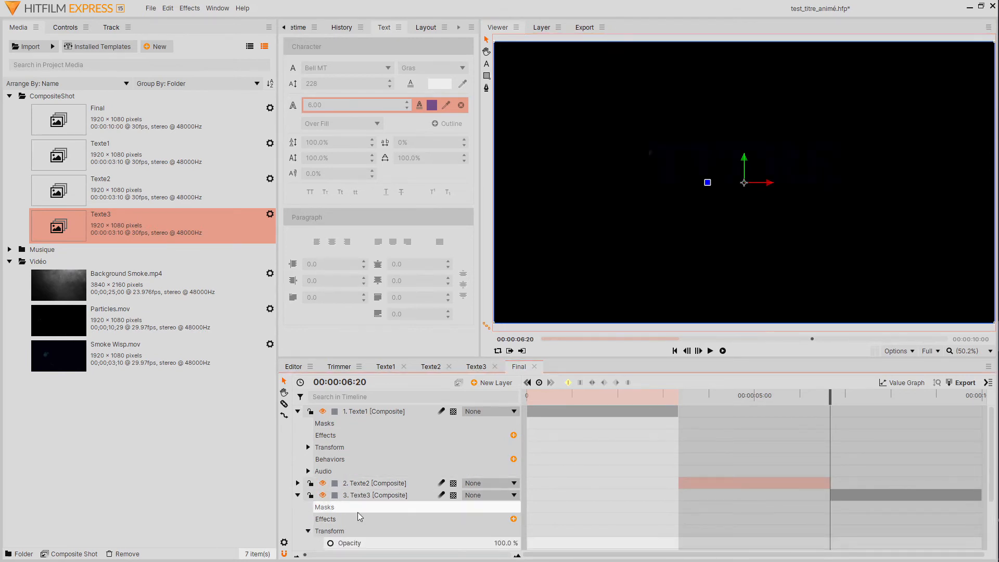
pyautogui.click(331, 543)
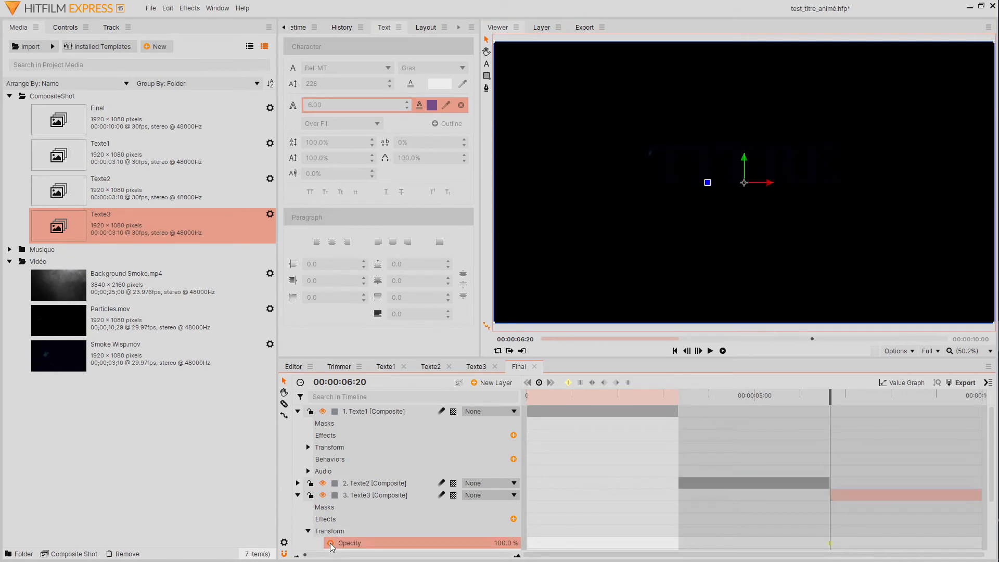
# Step: Add a second opacity keyframe to Texte3 ten frames further on, at 00:00:07:00
pyautogui.click(699, 351)
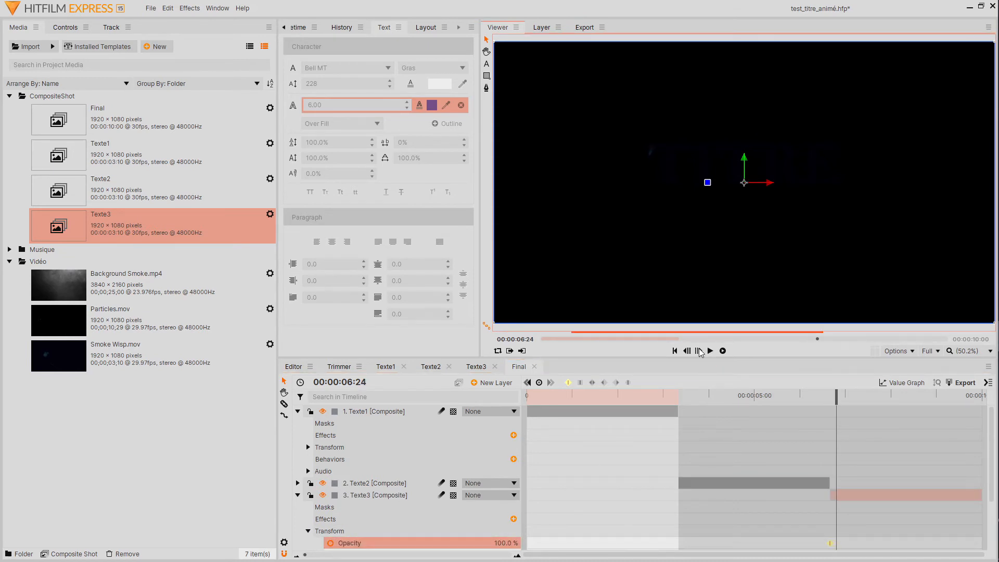
pyautogui.click(701, 353)
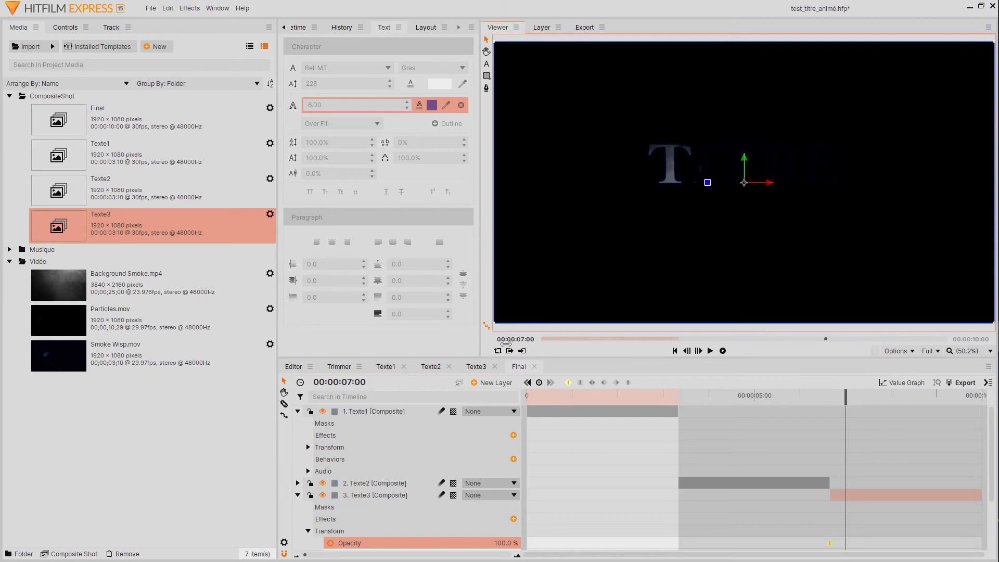
pyautogui.click(538, 383)
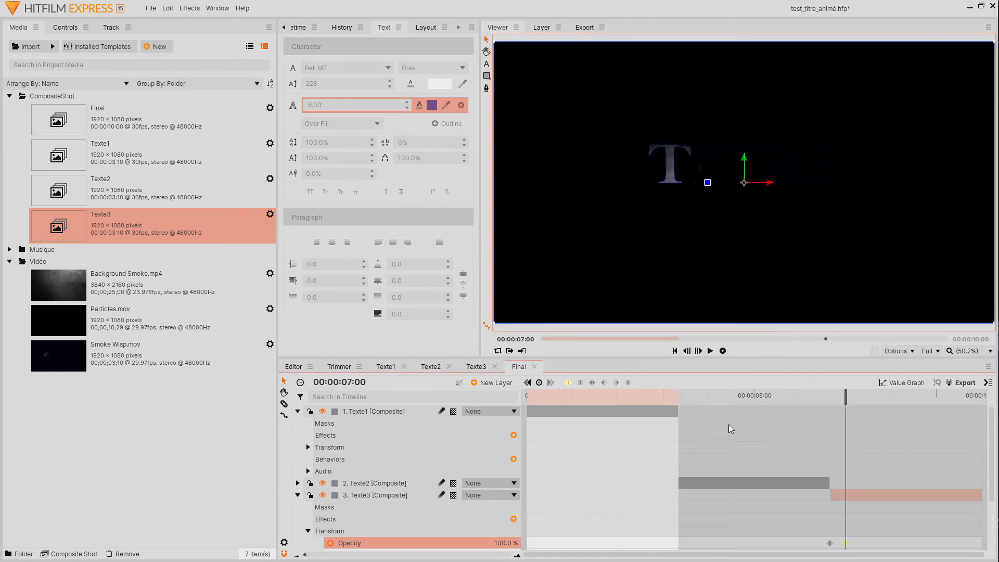
# Step: Set Texte3's first opacity keyframe, at 00:00:06:20, to 0% so the title fades in
pyautogui.click(527, 383)
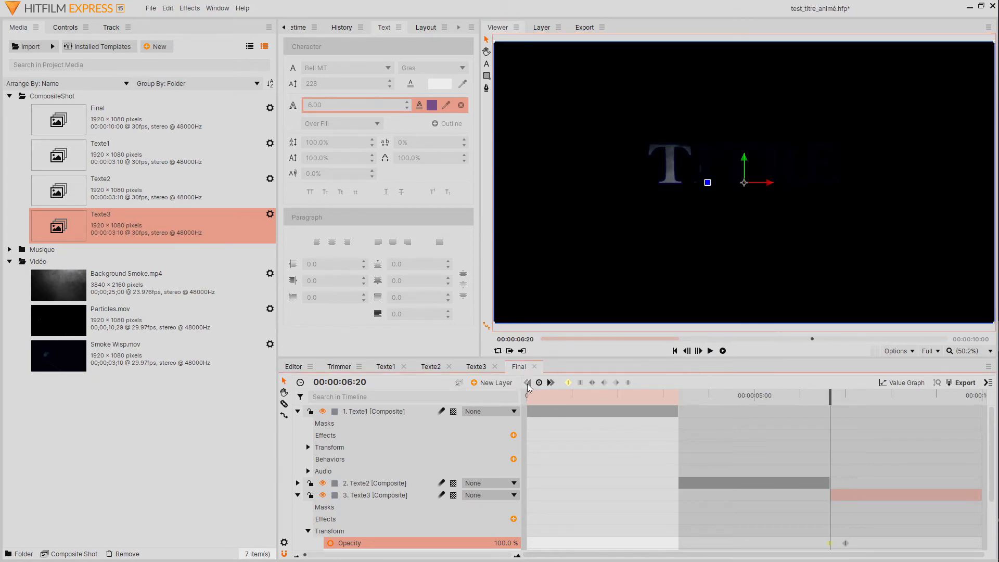
pyautogui.click(498, 543)
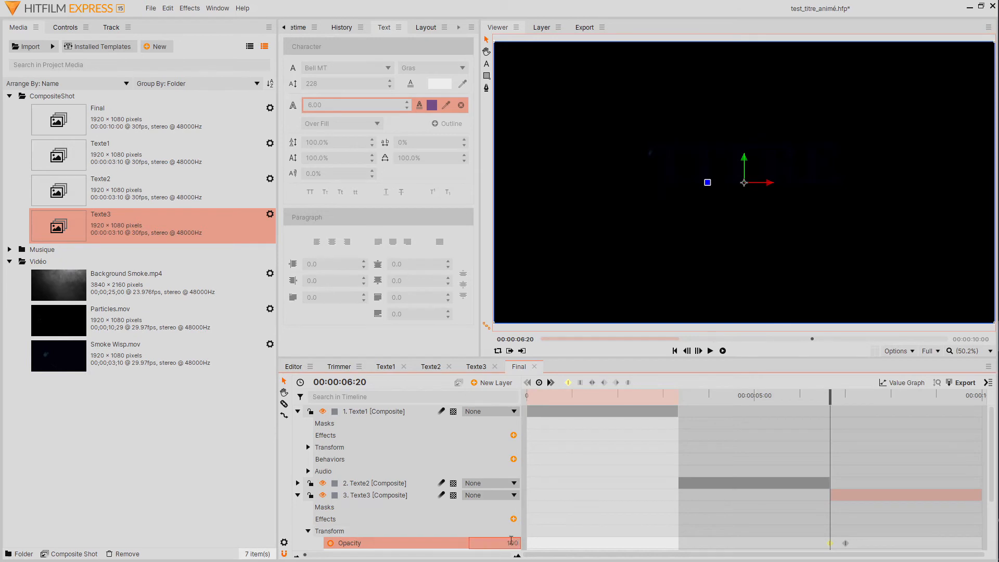
pyautogui.write('0')
pyautogui.press('Return')
pyautogui.click(298, 411)
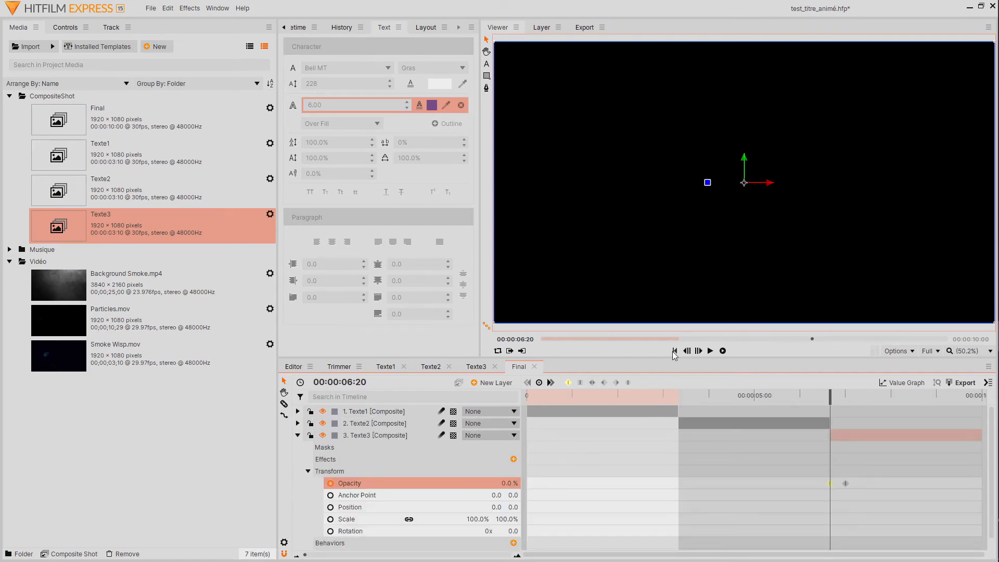
# Step: Play the Final composite shot from the start to check the title fades, and collapse the Texte3 layer
pyautogui.click(676, 351)
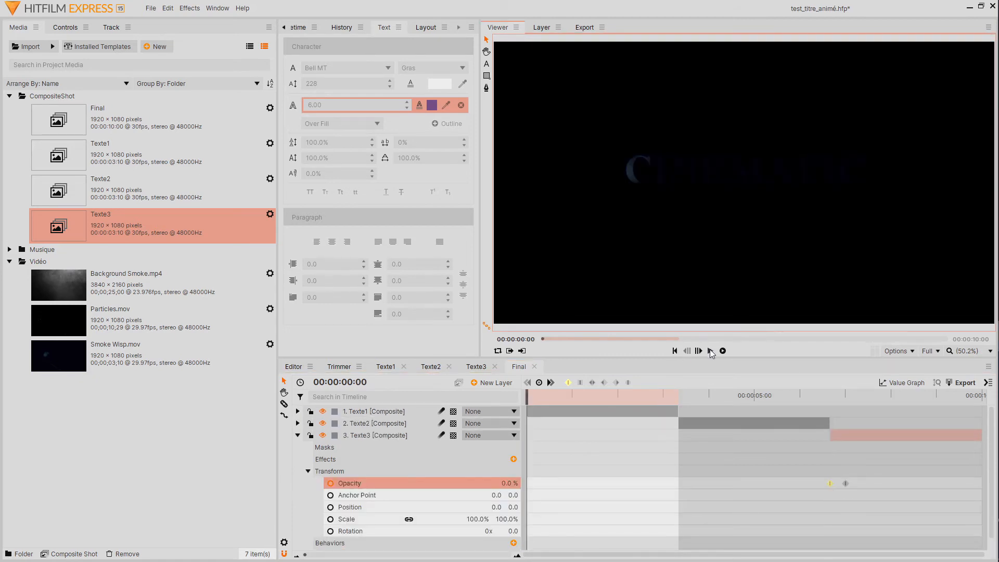
pyautogui.click(711, 352)
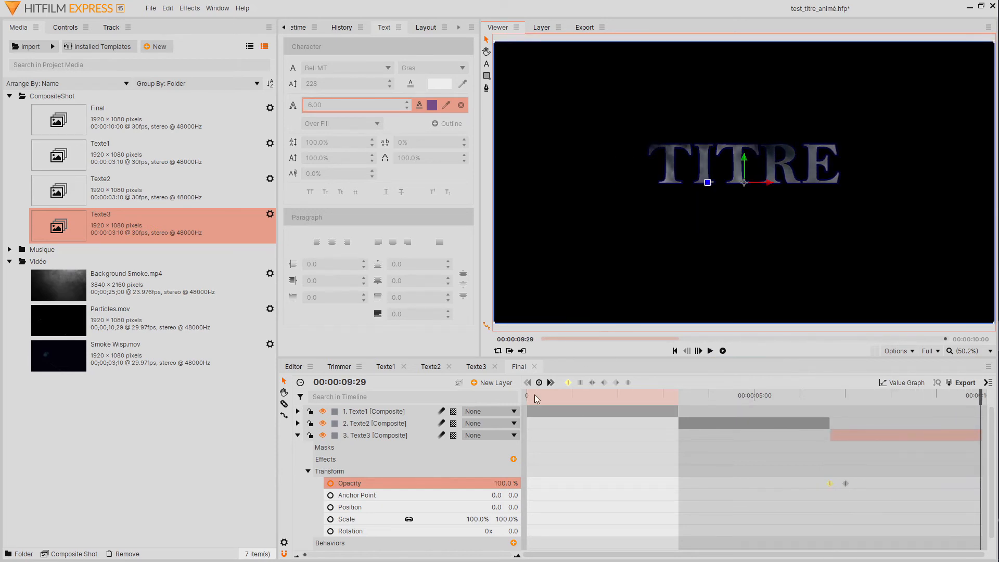
pyautogui.moveTo(980, 395); pyautogui.dragTo(527, 396)
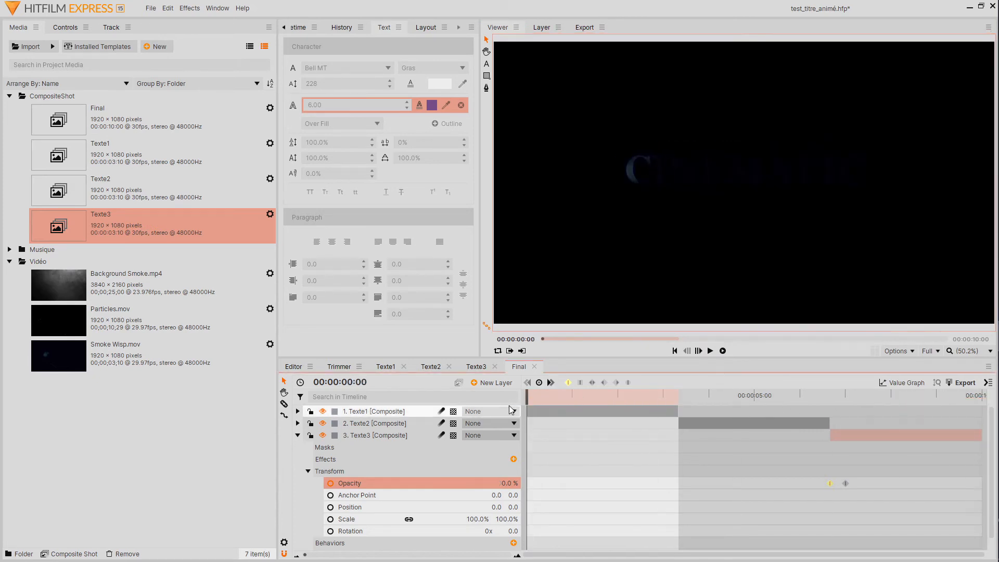
pyautogui.click(298, 435)
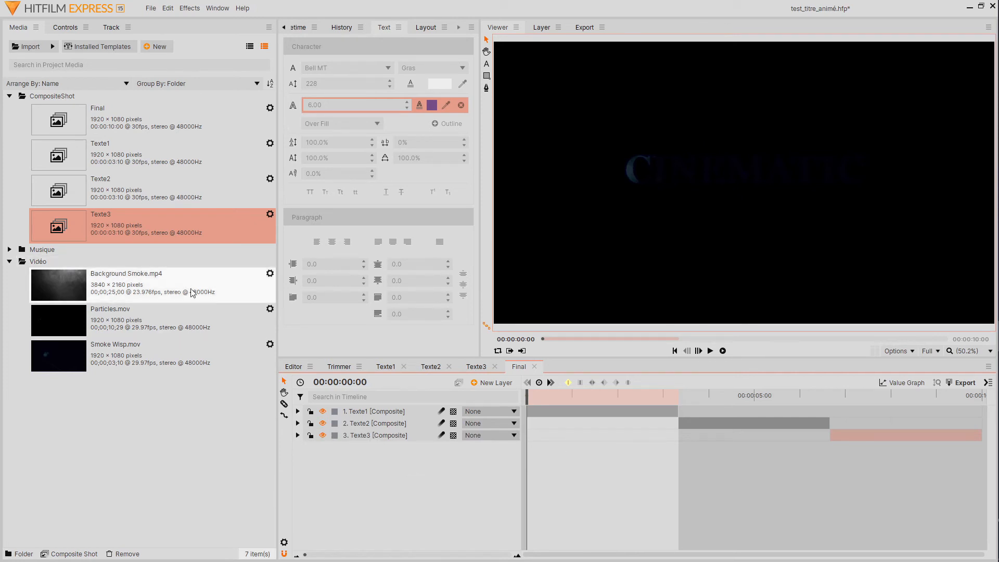
# Step: Place Background Smoke.mp4 above the title layers in the Final composite shot and set its blend mode to Add
pyautogui.click(114, 279)
pyautogui.moveTo(115, 279); pyautogui.dragTo(367, 407)
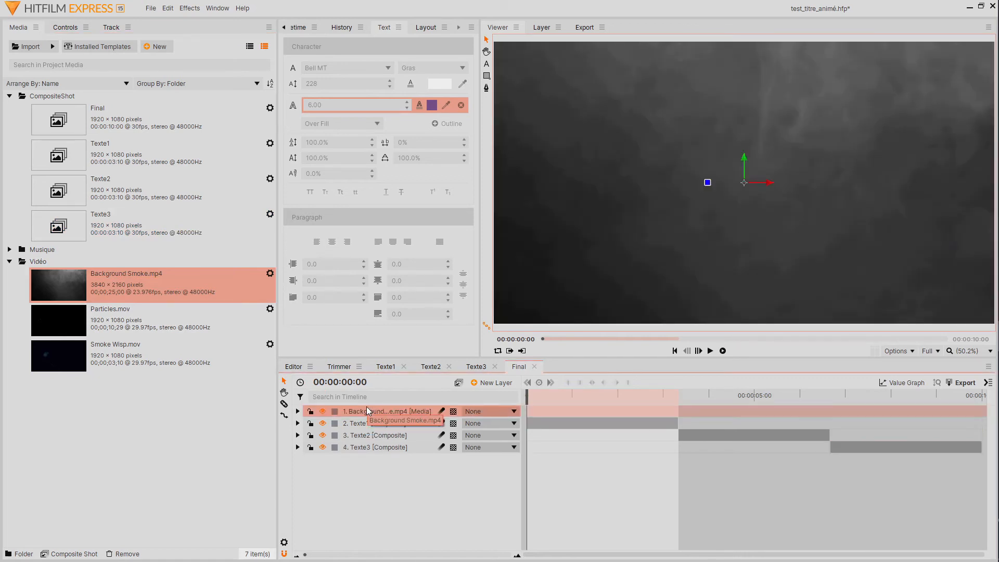
pyautogui.rightClick(389, 410)
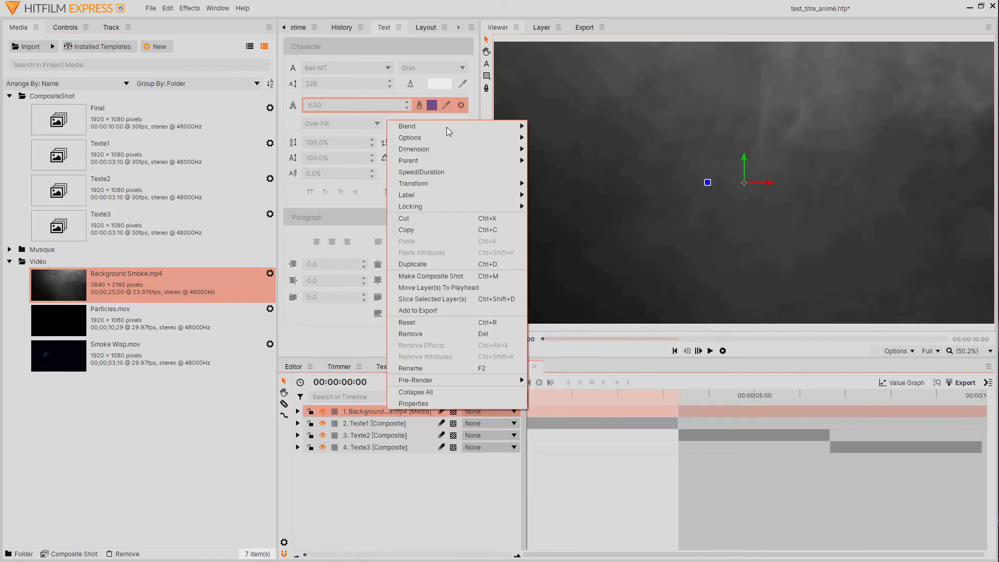
pyautogui.moveTo(448, 124)
pyautogui.click(547, 137)
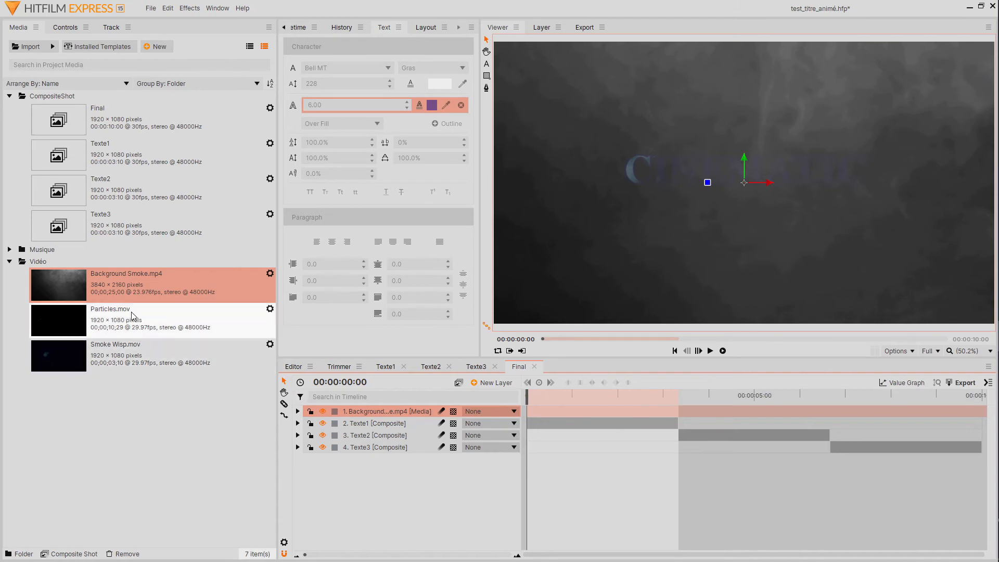
# Step: Place Particles.mov as the uppermost layer of the Final composite shot and set its blend mode to Add
pyautogui.moveTo(133, 316); pyautogui.dragTo(350, 409)
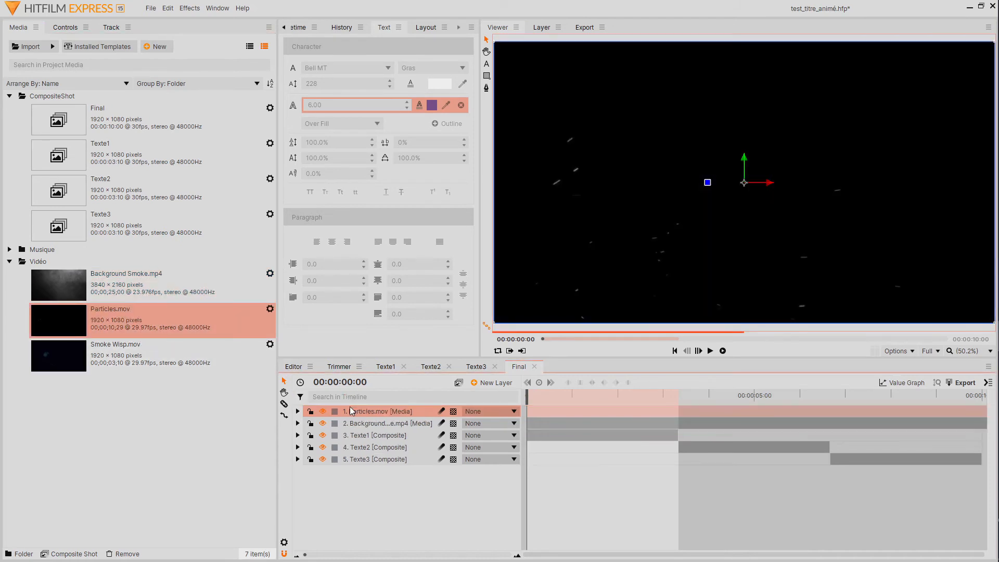
pyautogui.rightClick(378, 411)
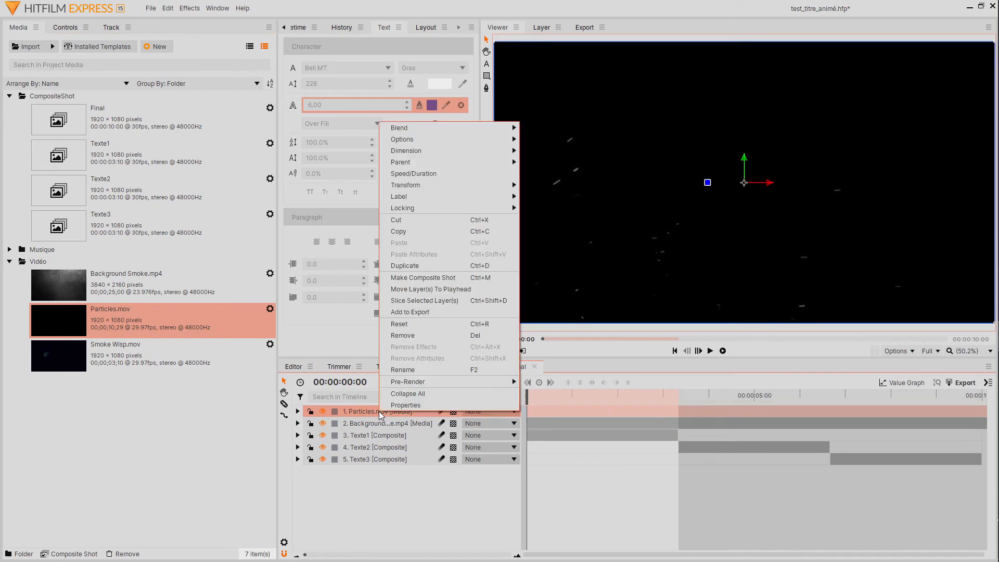
pyautogui.moveTo(470, 127)
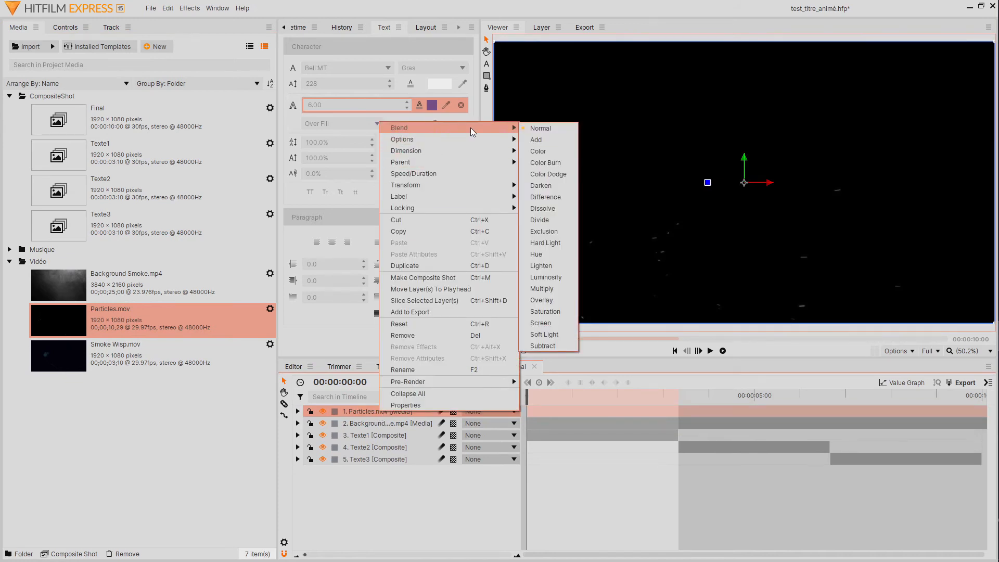
pyautogui.click(537, 140)
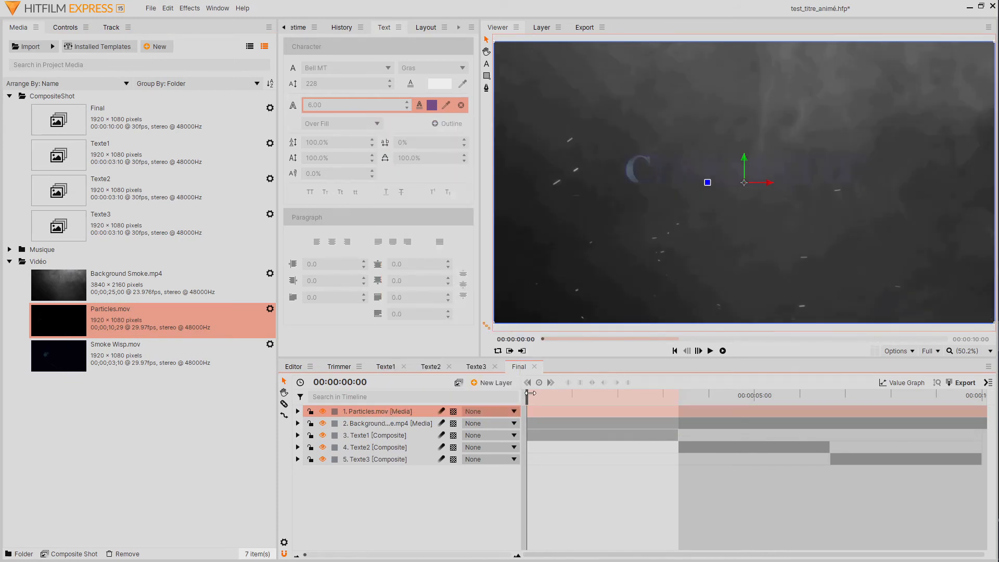
# Step: Slice Background Smoke.mp4 and Particles.mov at the end of Texte3 and delete the leftover pieces
pyautogui.moveTo(539, 393); pyautogui.dragTo(983, 437)
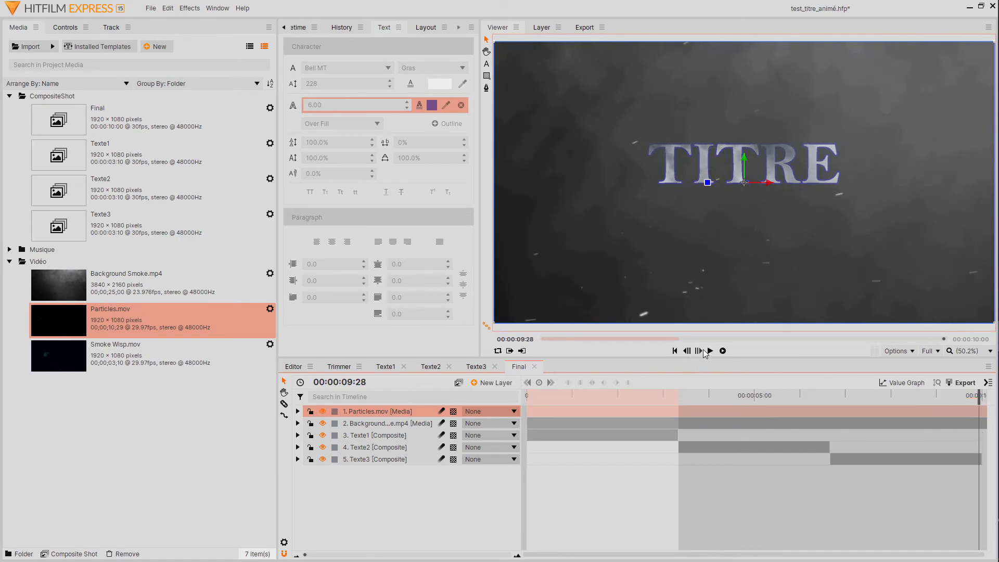
pyautogui.click(284, 404)
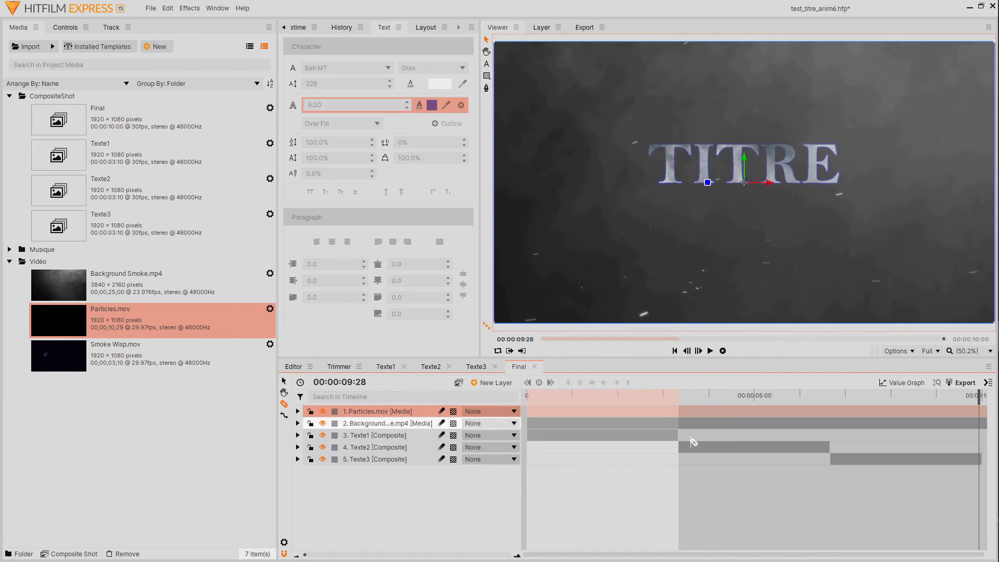
pyautogui.click(987, 426)
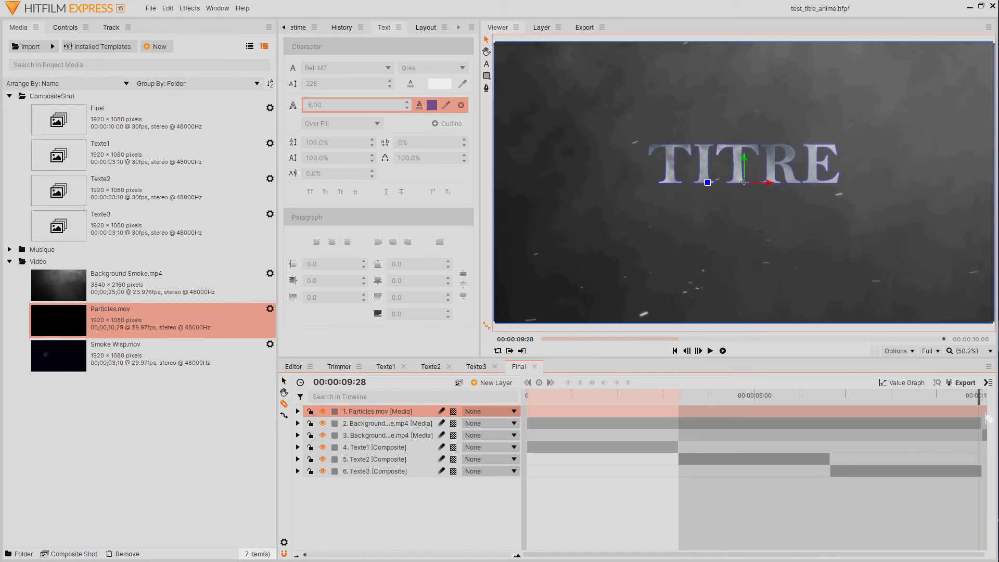
pyautogui.click(986, 414)
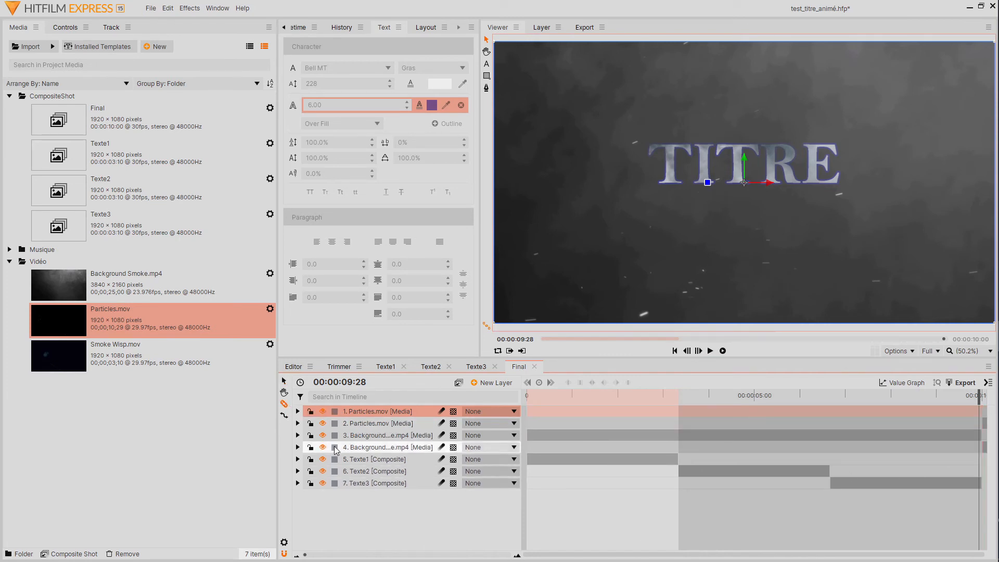
pyautogui.click(381, 425)
pyautogui.press('Delete')
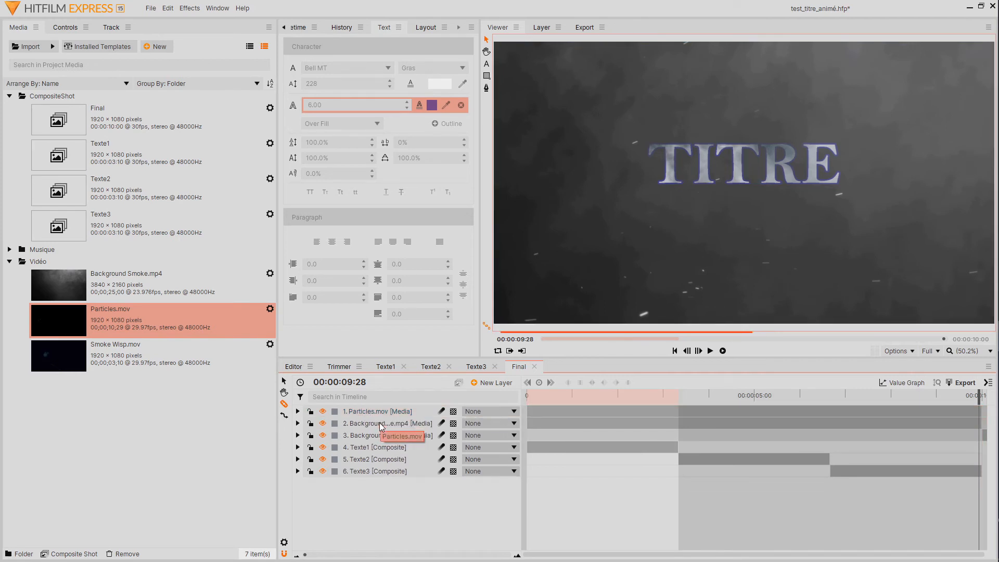
pyautogui.click(393, 438)
pyautogui.press('Delete')
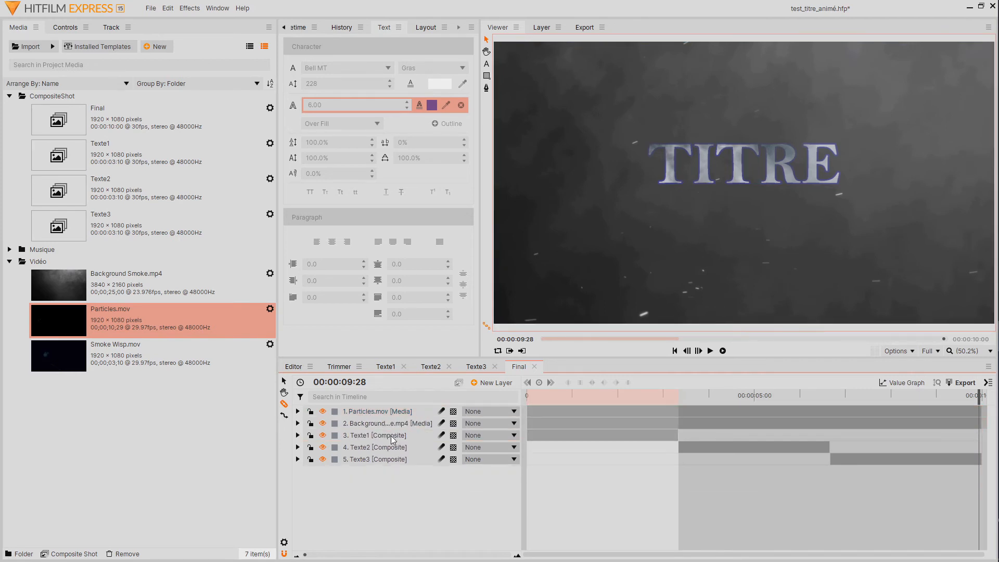
pyautogui.click(698, 351)
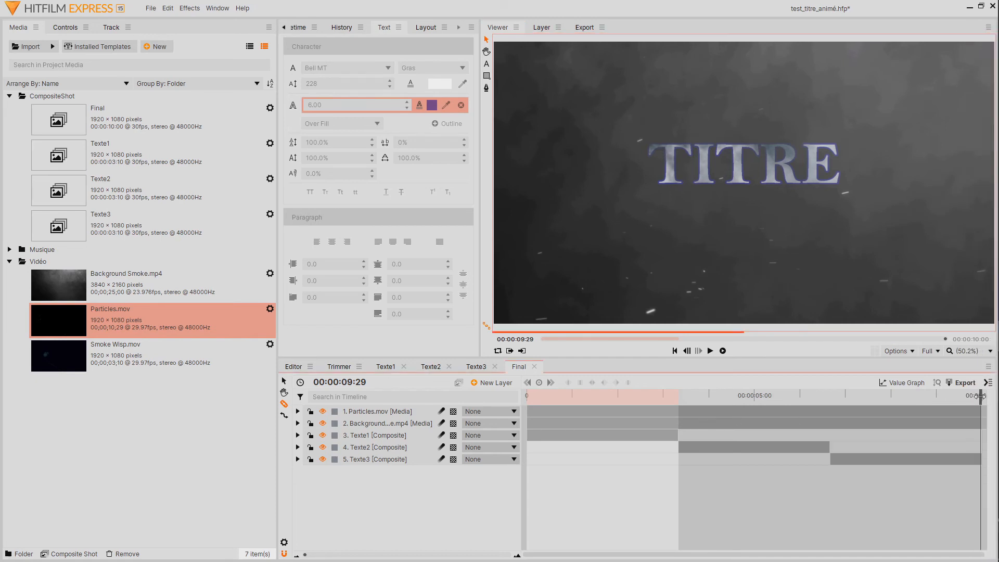
pyautogui.moveTo(979, 396)
pyautogui.mouseDown()
pyautogui.moveTo(920, 400)
pyautogui.moveTo(998, 403)
pyautogui.mouseUp()
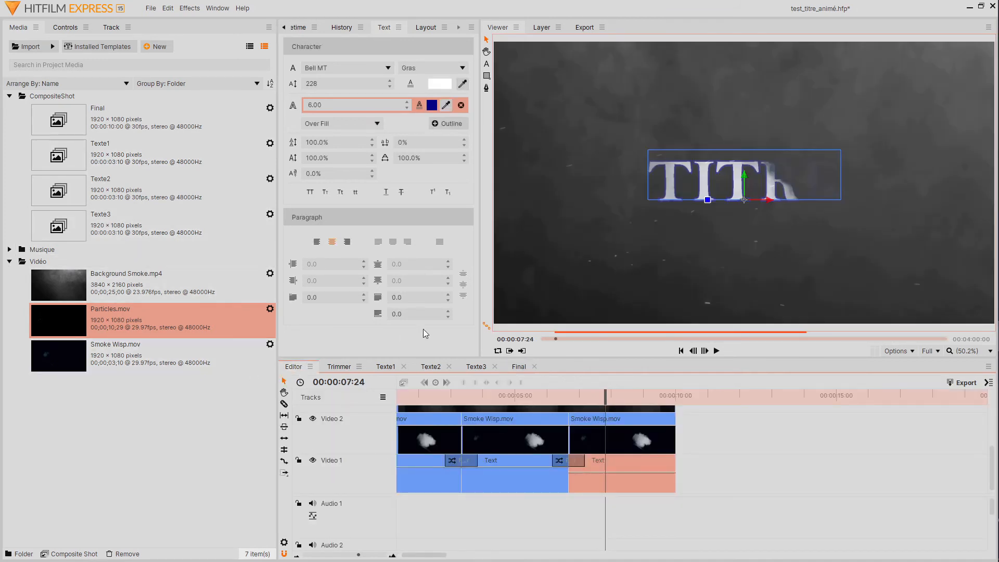
# Step: Place the Final composite shot on Video 1 of the Editor timeline after the last Text clip, and unlink and delete its audio
pyautogui.click(97, 118)
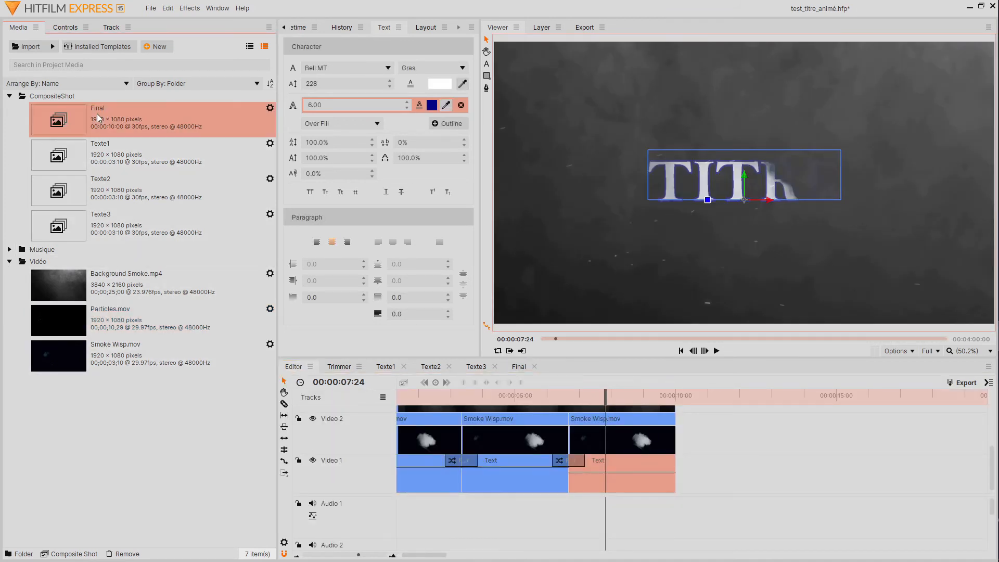
pyautogui.moveTo(55, 122); pyautogui.dragTo(679, 469)
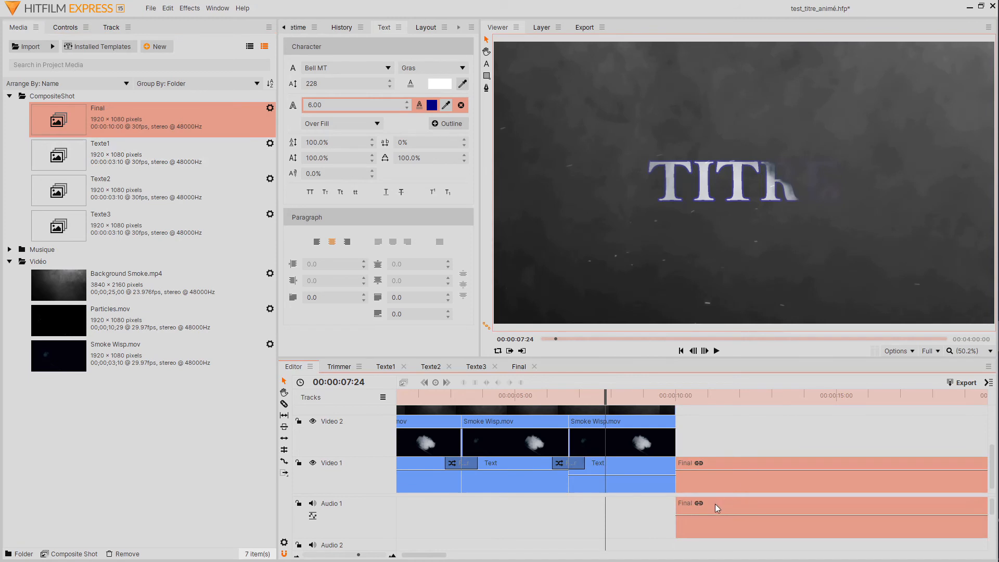
pyautogui.rightClick(715, 503)
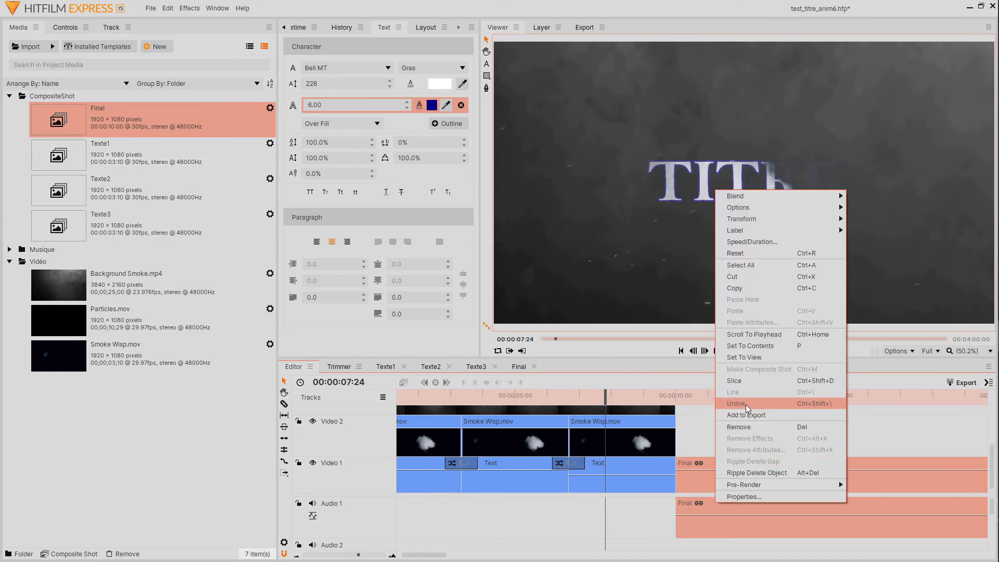
pyautogui.click(746, 405)
pyautogui.click(720, 508)
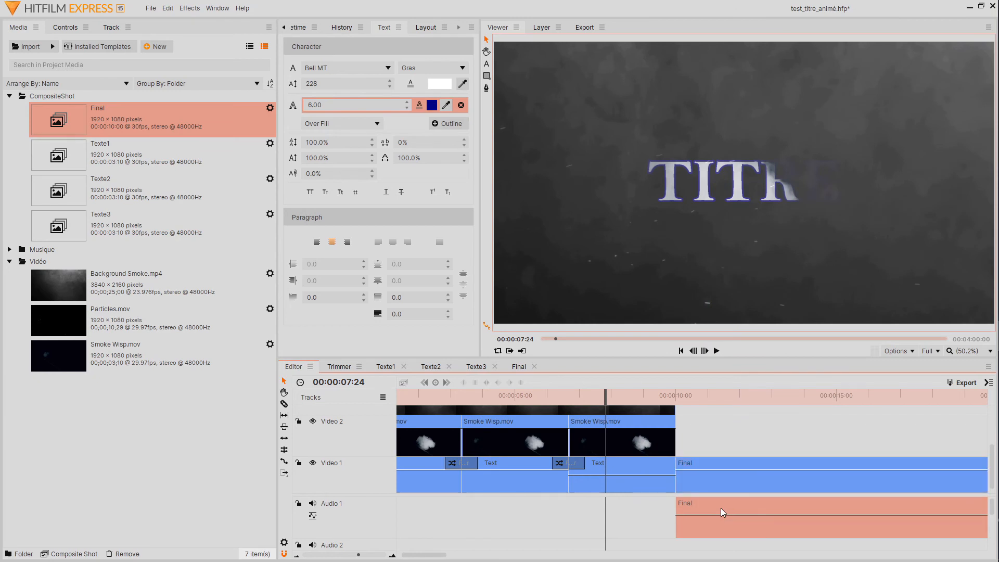
pyautogui.press('Delete')
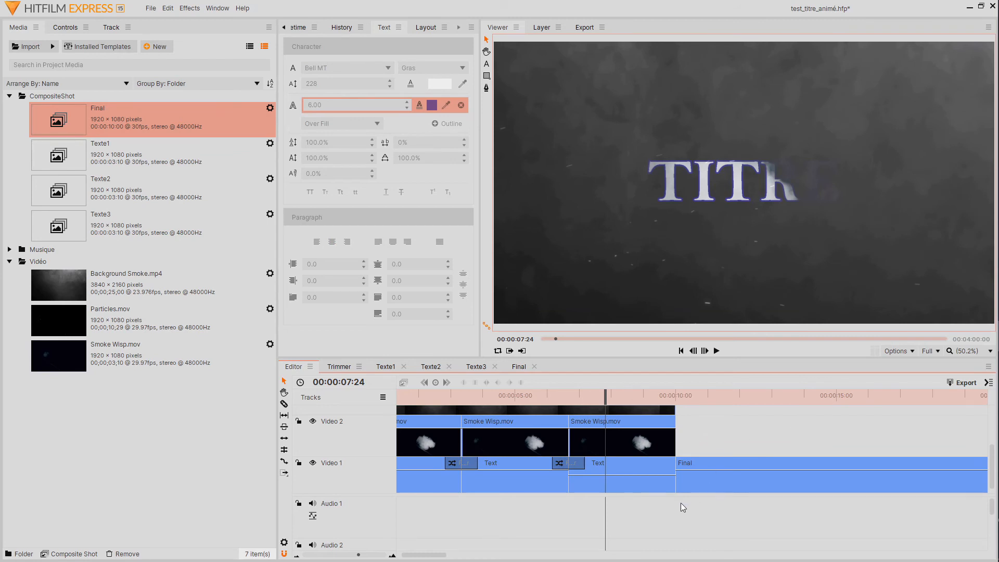
# Step: Import HolFix - Victory.mp3 from the musiques folder into the project's Musique media folder
pyautogui.scroll(-1, 771, 445)
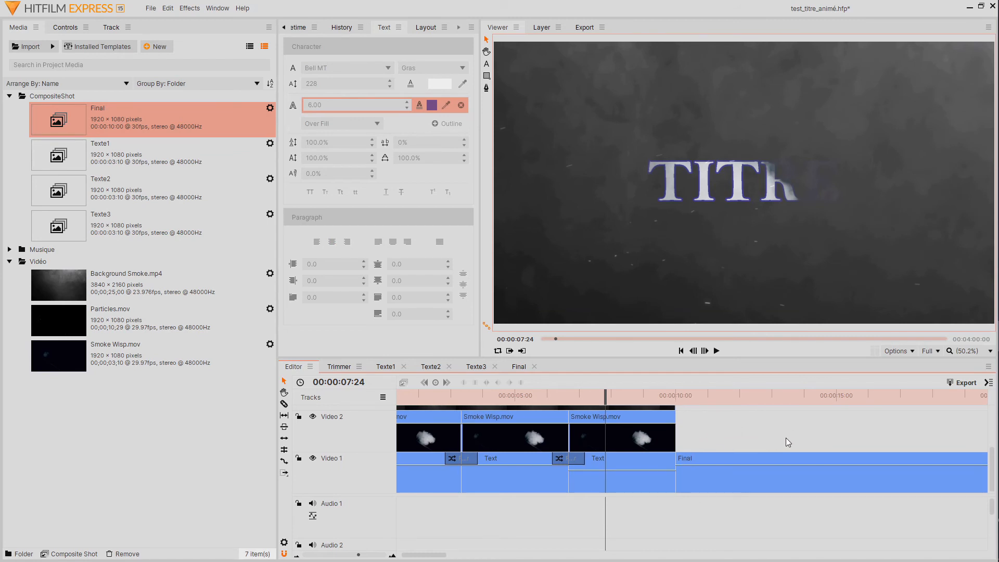
pyautogui.click(46, 253)
pyautogui.rightClick(45, 250)
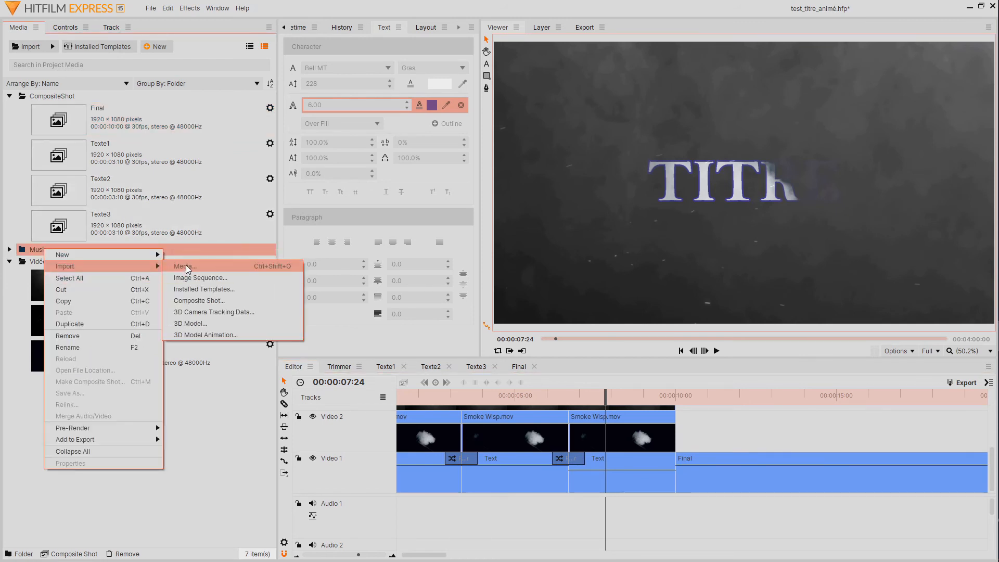
pyautogui.click(187, 265)
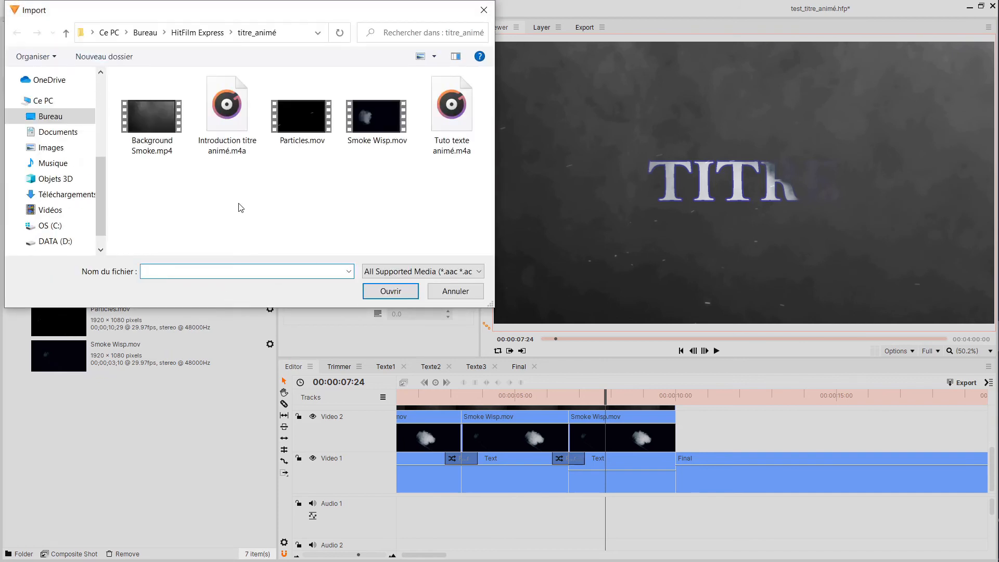
pyautogui.click(195, 34)
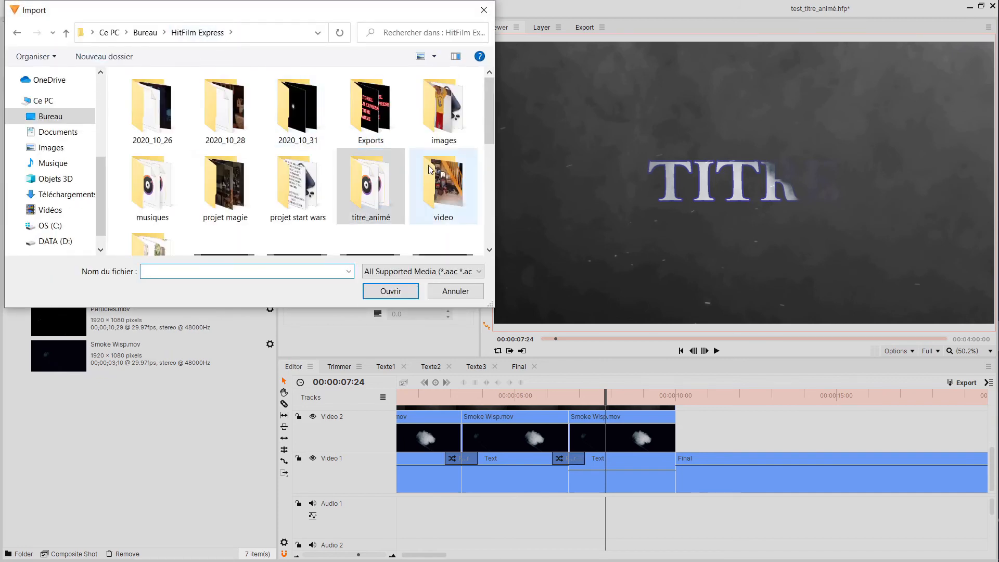
pyautogui.doubleClick(150, 180)
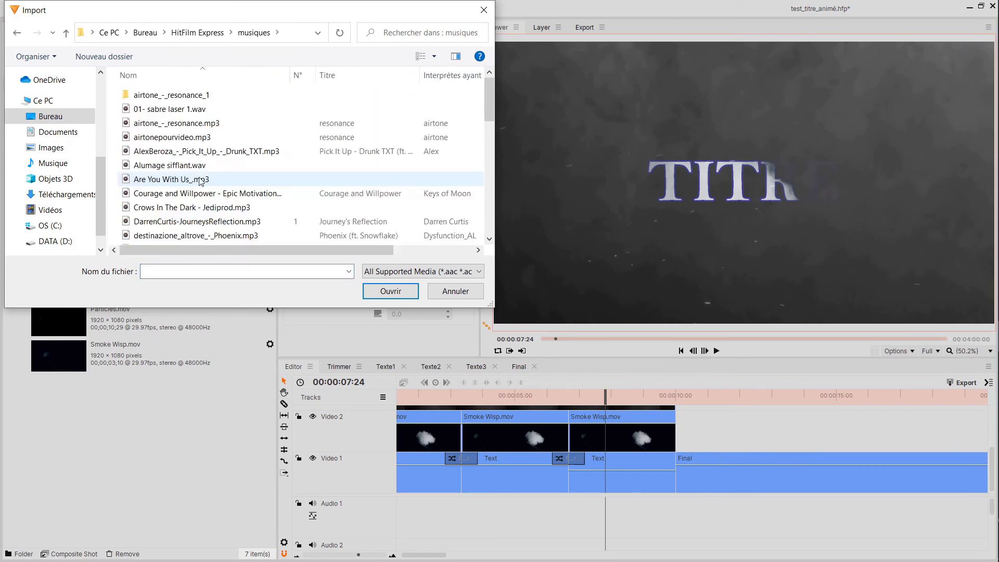
pyautogui.scroll(-3, 222, 182)
pyautogui.click(195, 210)
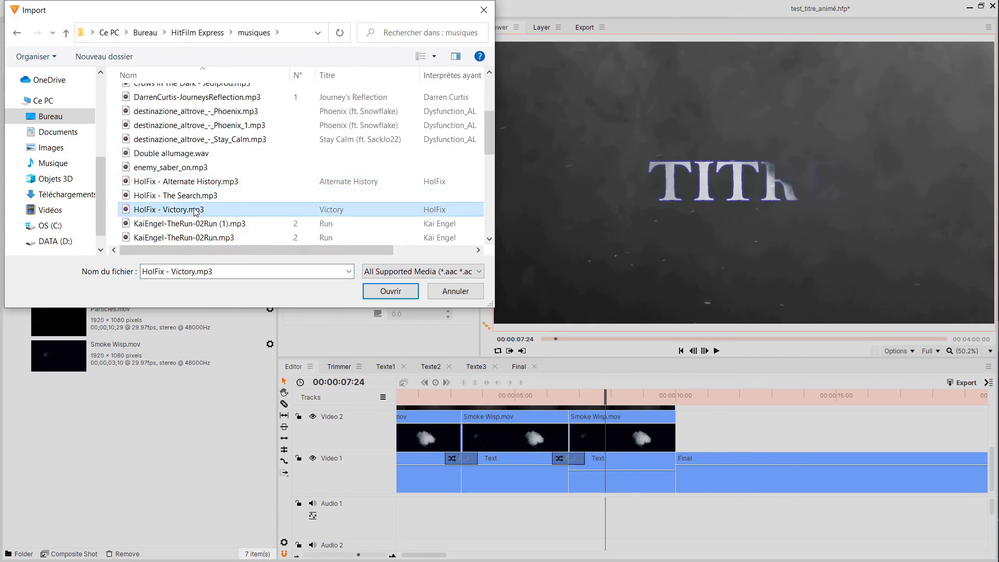
pyautogui.click(388, 291)
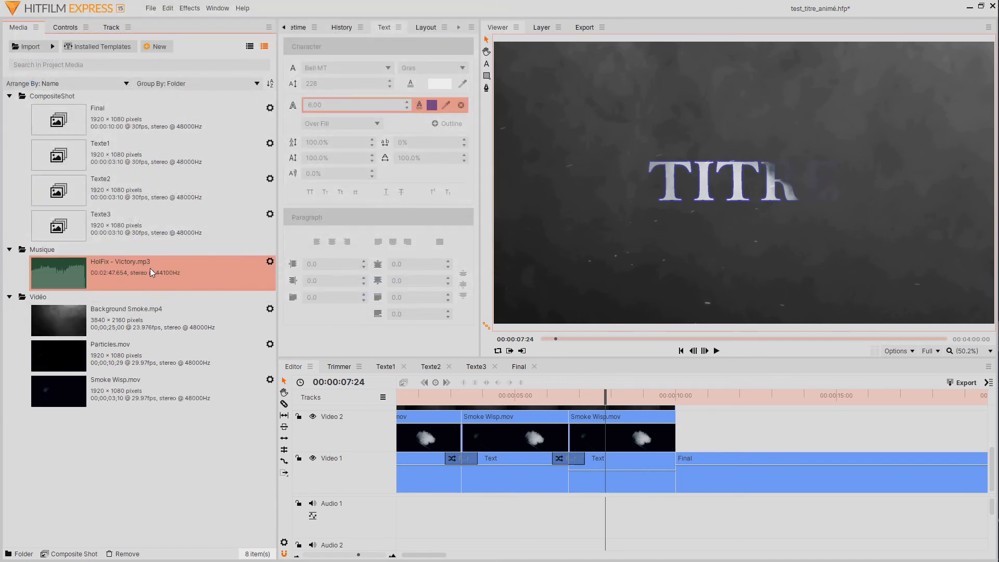
# Step: Place HolFix - Victory.mp3 at the start of Audio 1, slice it at the end of the Final clip and delete the leftover piece
pyautogui.moveTo(132, 265); pyautogui.dragTo(405, 510)
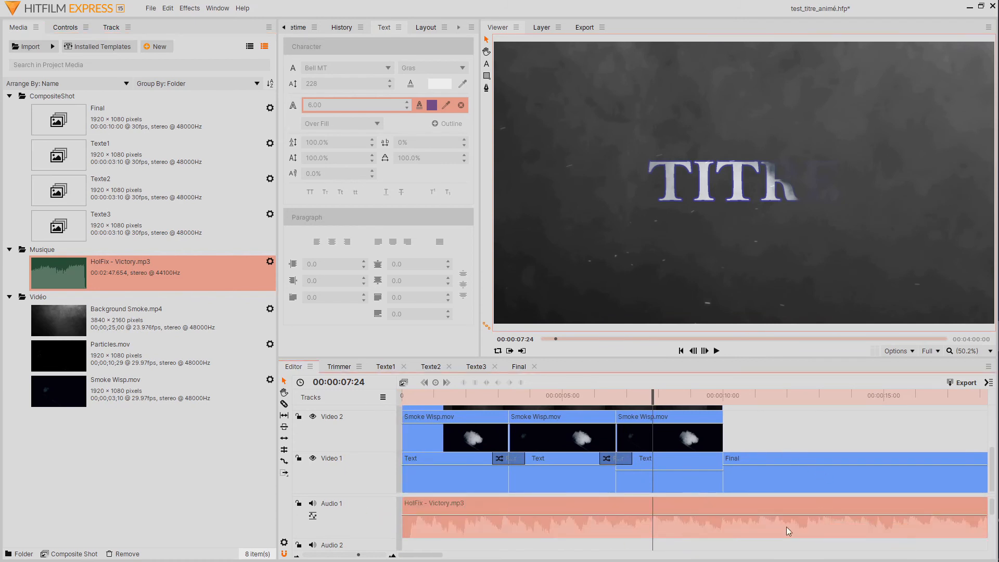
pyautogui.moveTo(428, 558); pyautogui.dragTo(466, 561)
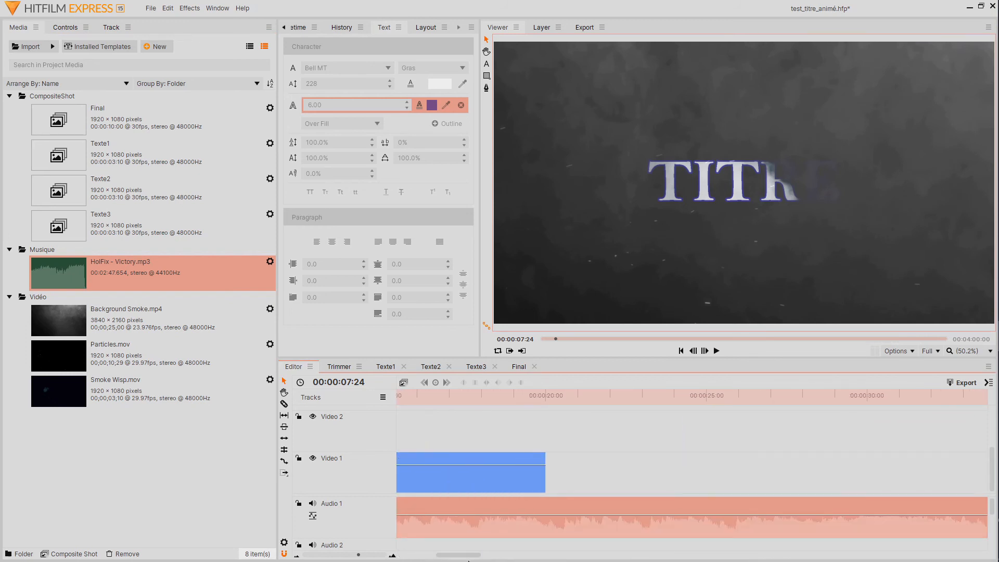
pyautogui.moveTo(501, 400); pyautogui.dragTo(542, 400)
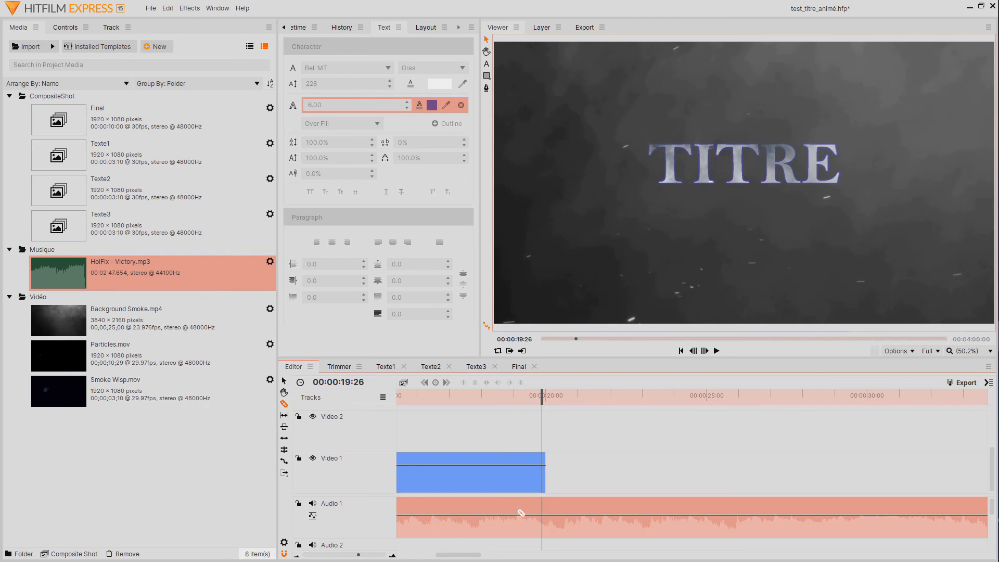
pyautogui.click(553, 515)
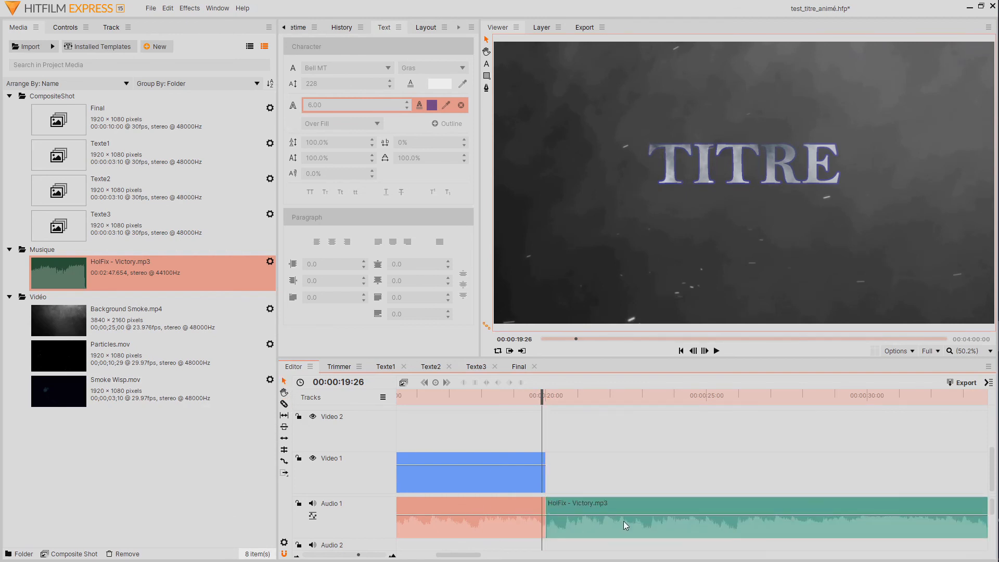
pyautogui.click(620, 505)
pyautogui.press('Delete')
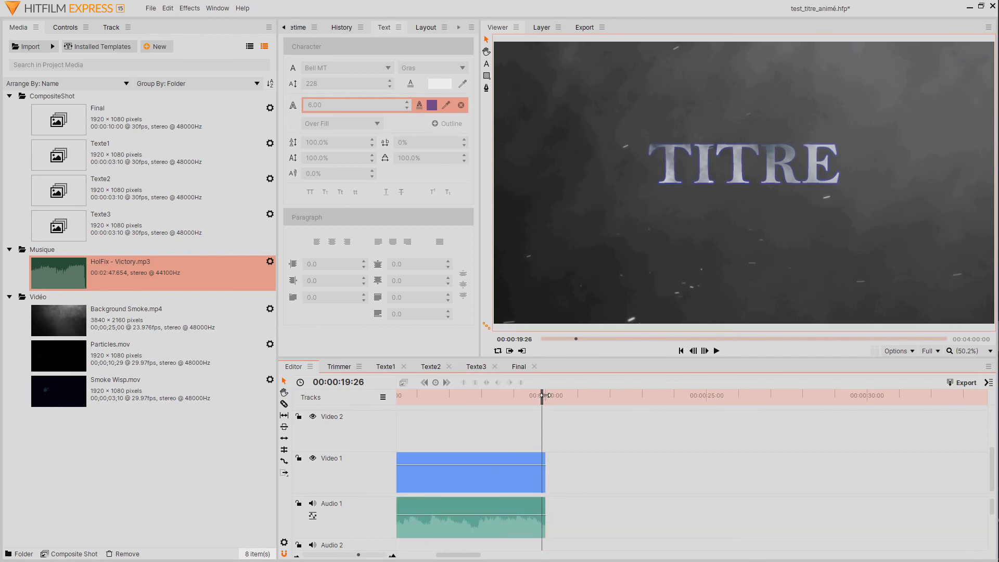
# Step: Enable keyframing of the music clip's Level at 00:00:18:19 in the Editor timeline
pyautogui.moveTo(545, 396); pyautogui.dragTo(506, 396)
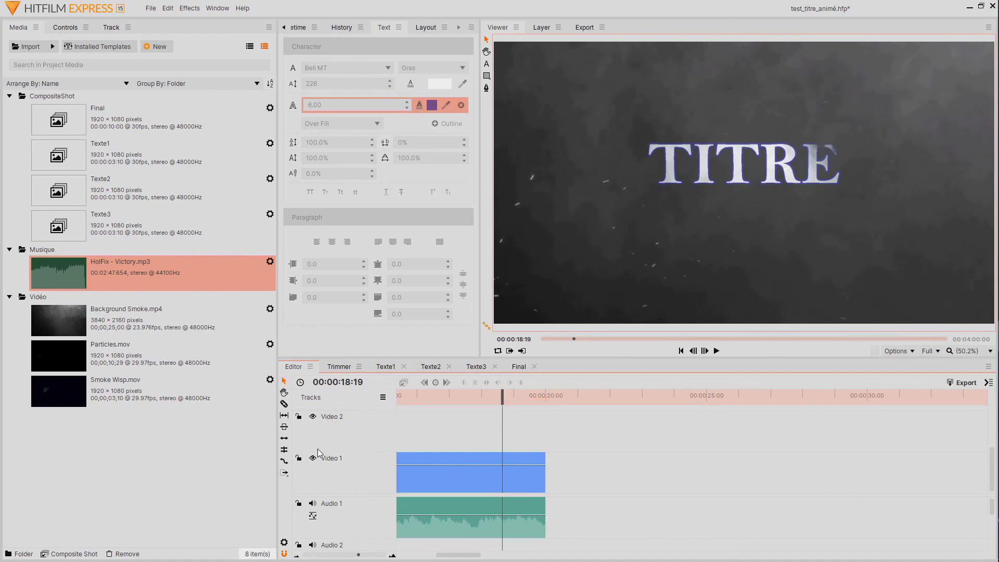
pyautogui.click(440, 508)
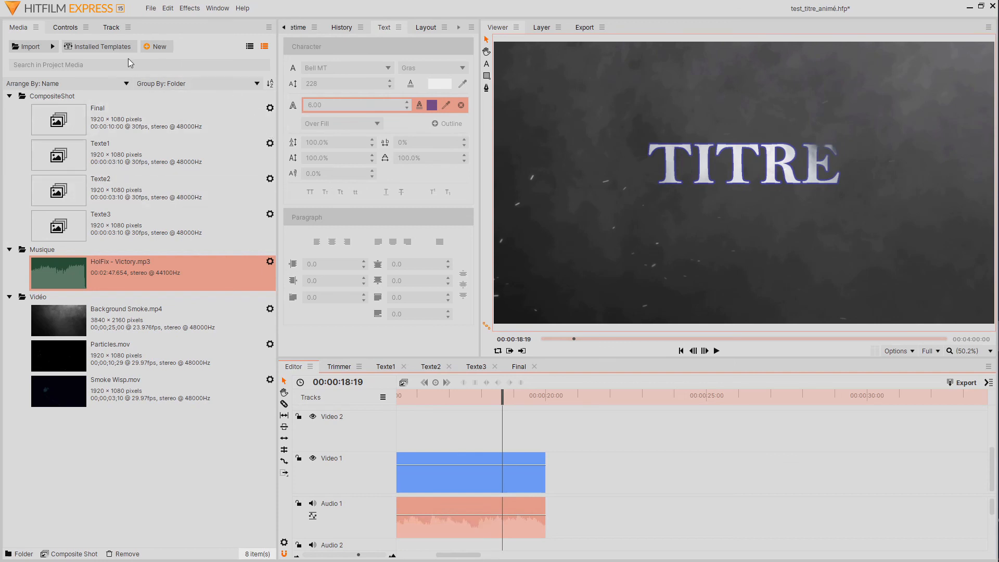
pyautogui.click(64, 27)
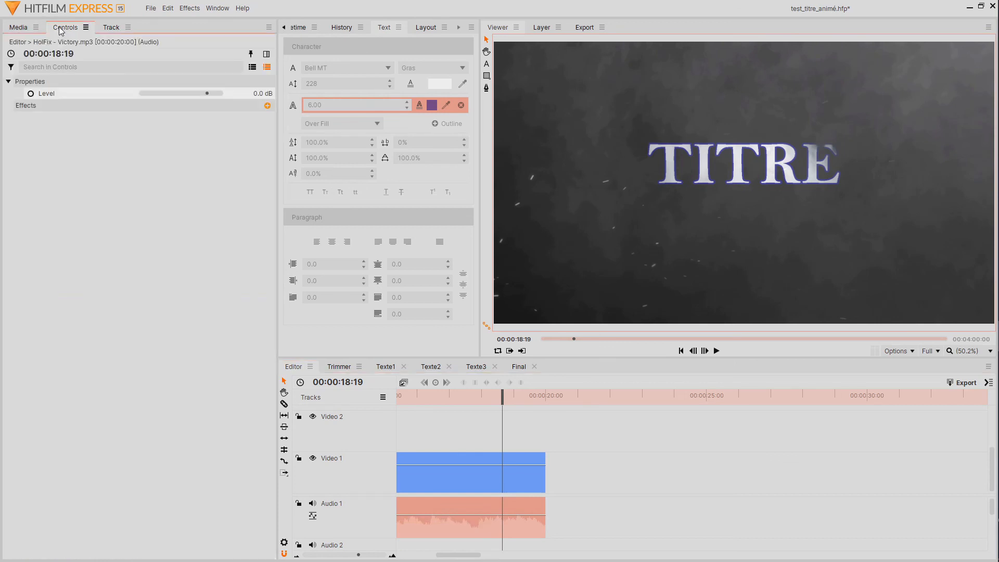
pyautogui.click(31, 94)
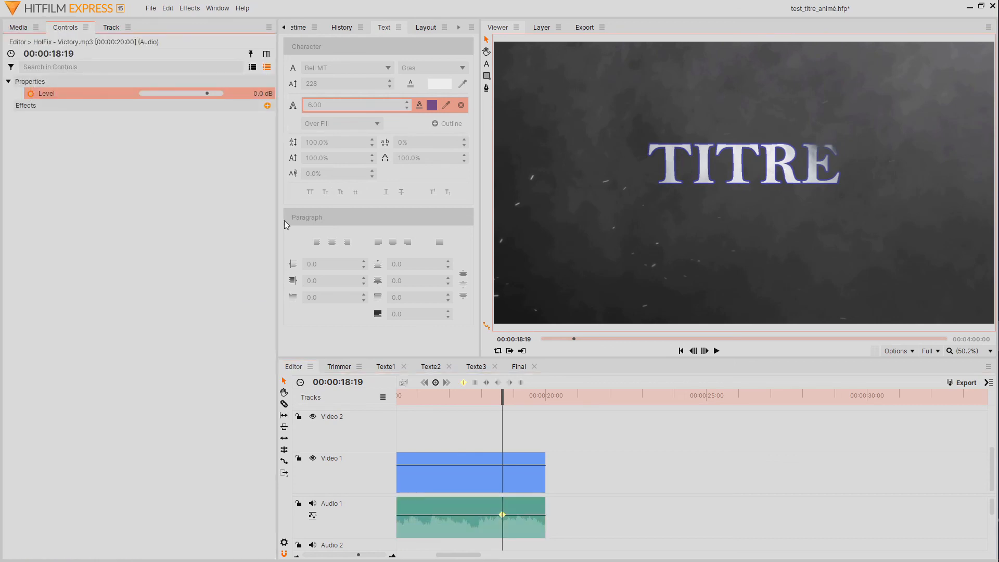
# Step: Add a Level keyframe at 00:00:19:29 with manual Bezier interpolation and lower it to -60.0 dB to fade the music out
pyautogui.moveTo(501, 396); pyautogui.dragTo(543, 399)
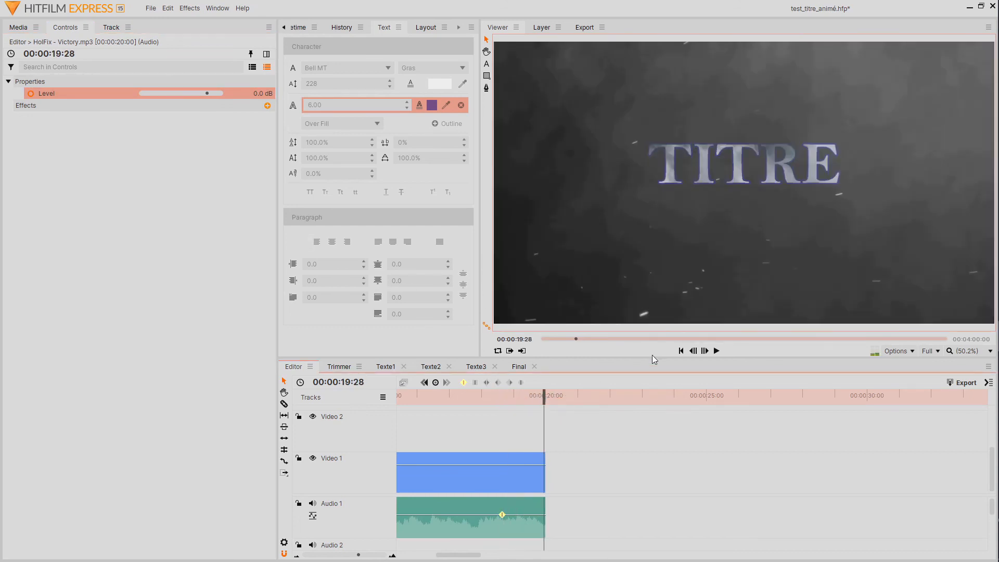
pyautogui.click(705, 350)
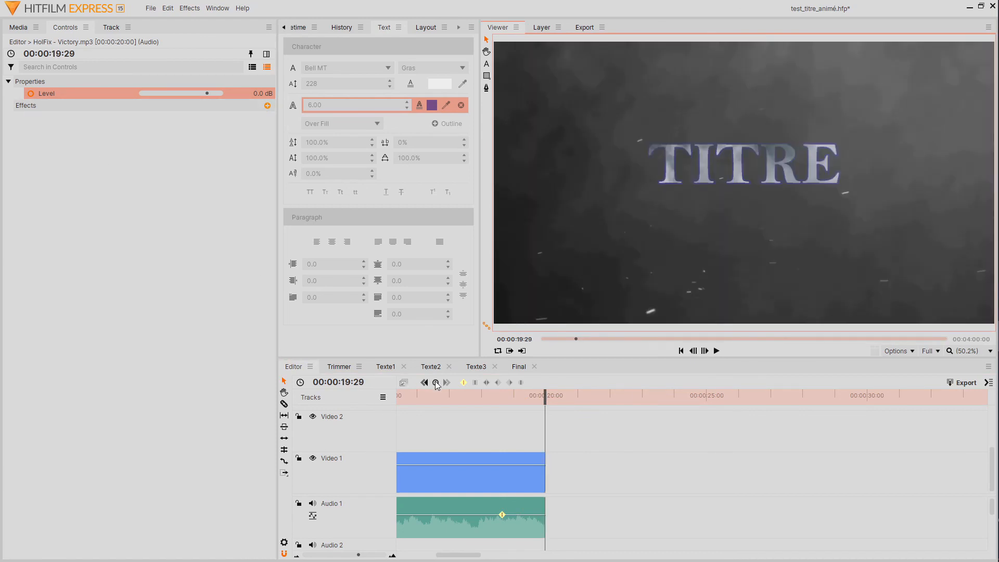
pyautogui.click(436, 383)
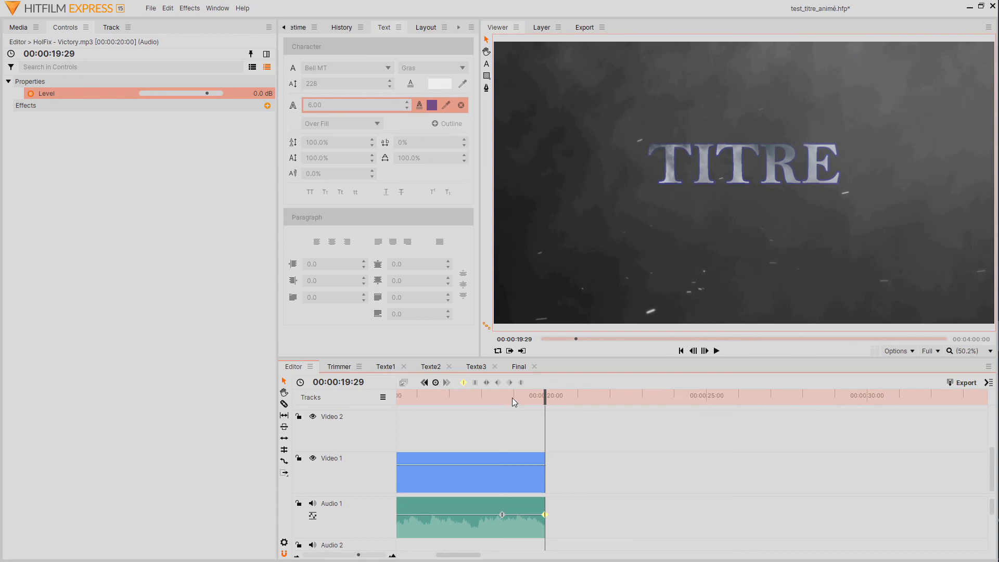
pyautogui.click(520, 382)
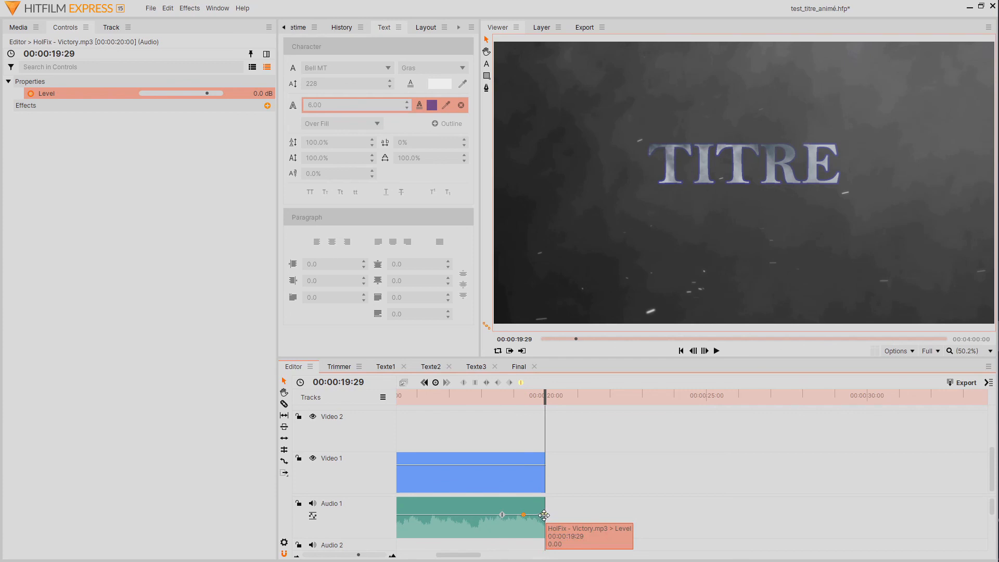
pyautogui.moveTo(544, 515); pyautogui.dragTo(545, 541)
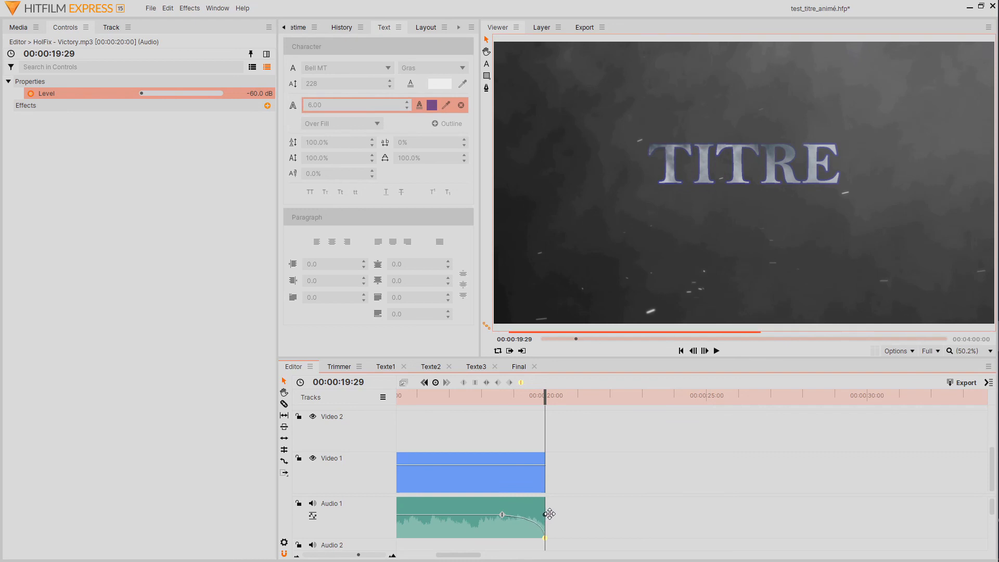
# Step: Lower the music's level before the fade-out to -8.0 dB and play the Editor timeline from the start
pyautogui.moveTo(470, 515); pyautogui.dragTo(470, 518)
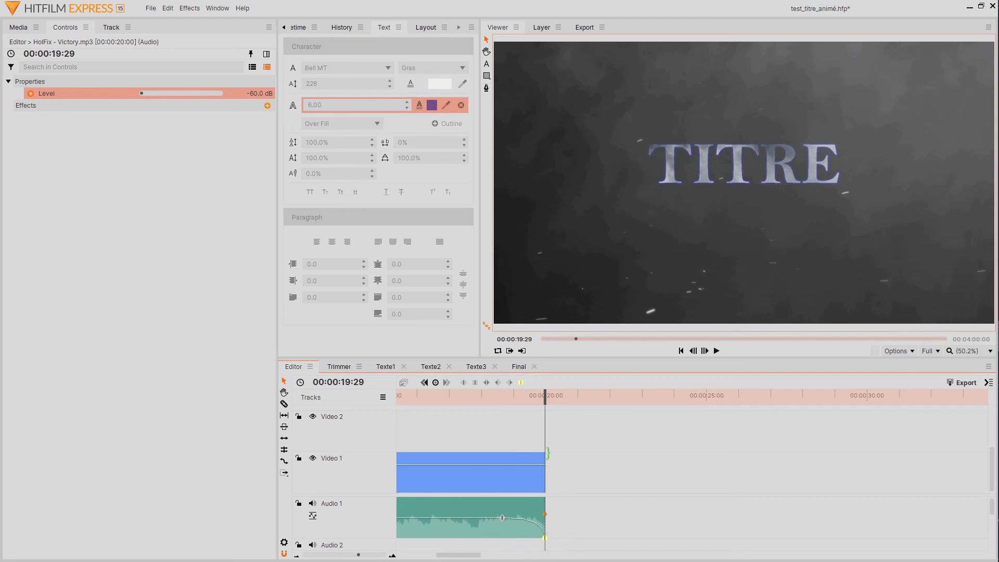
pyautogui.moveTo(547, 397); pyautogui.dragTo(405, 411)
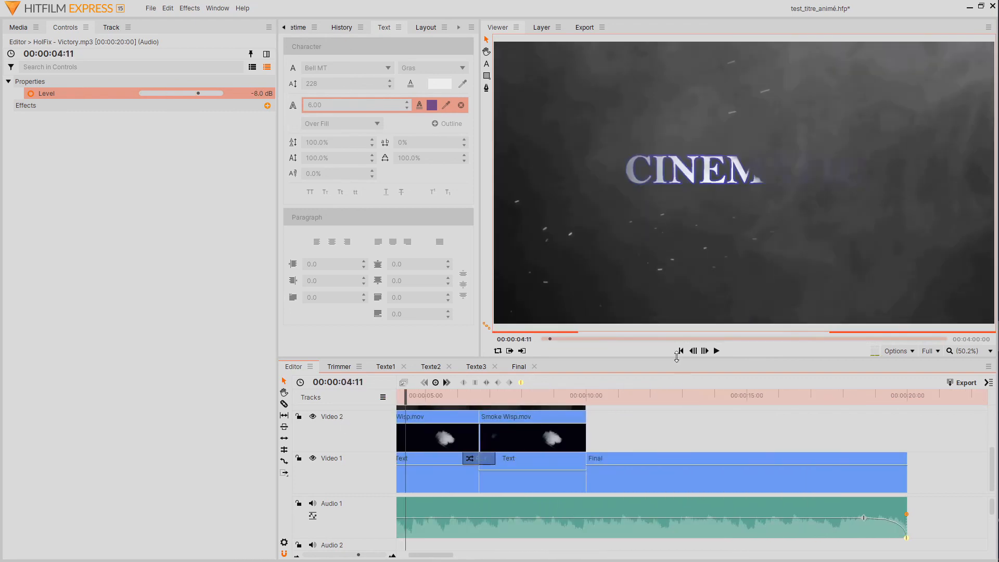
pyautogui.click(682, 351)
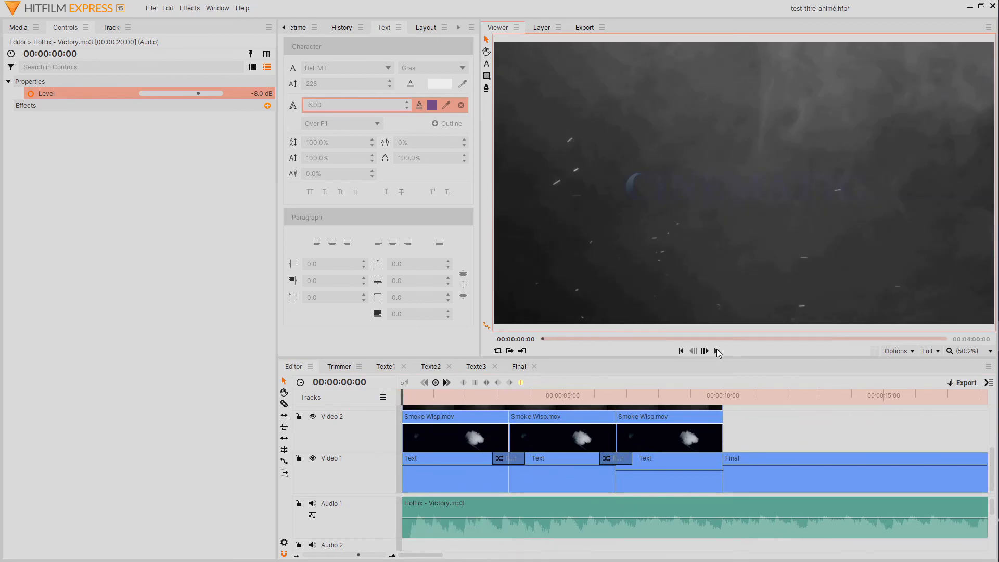
pyautogui.click(717, 350)
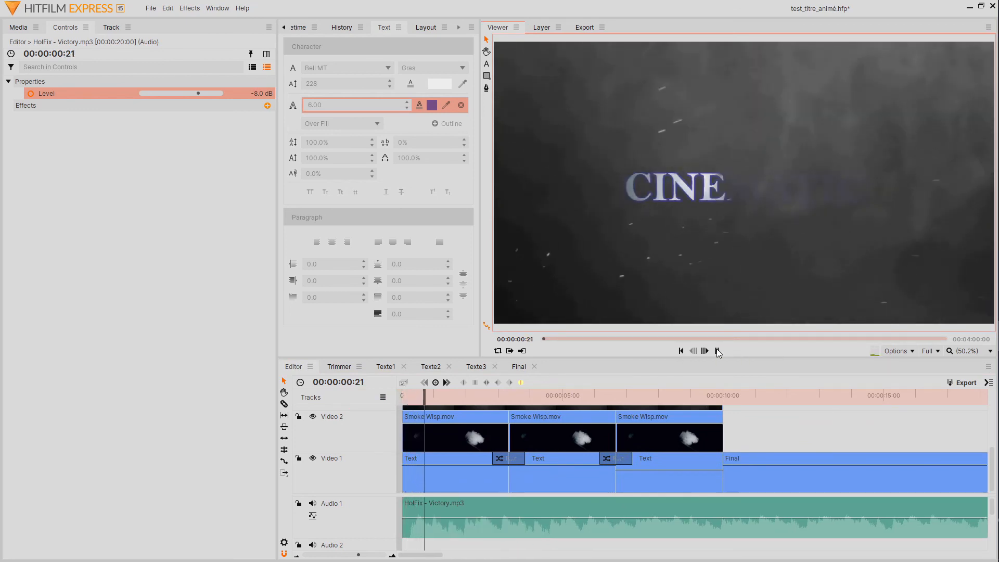